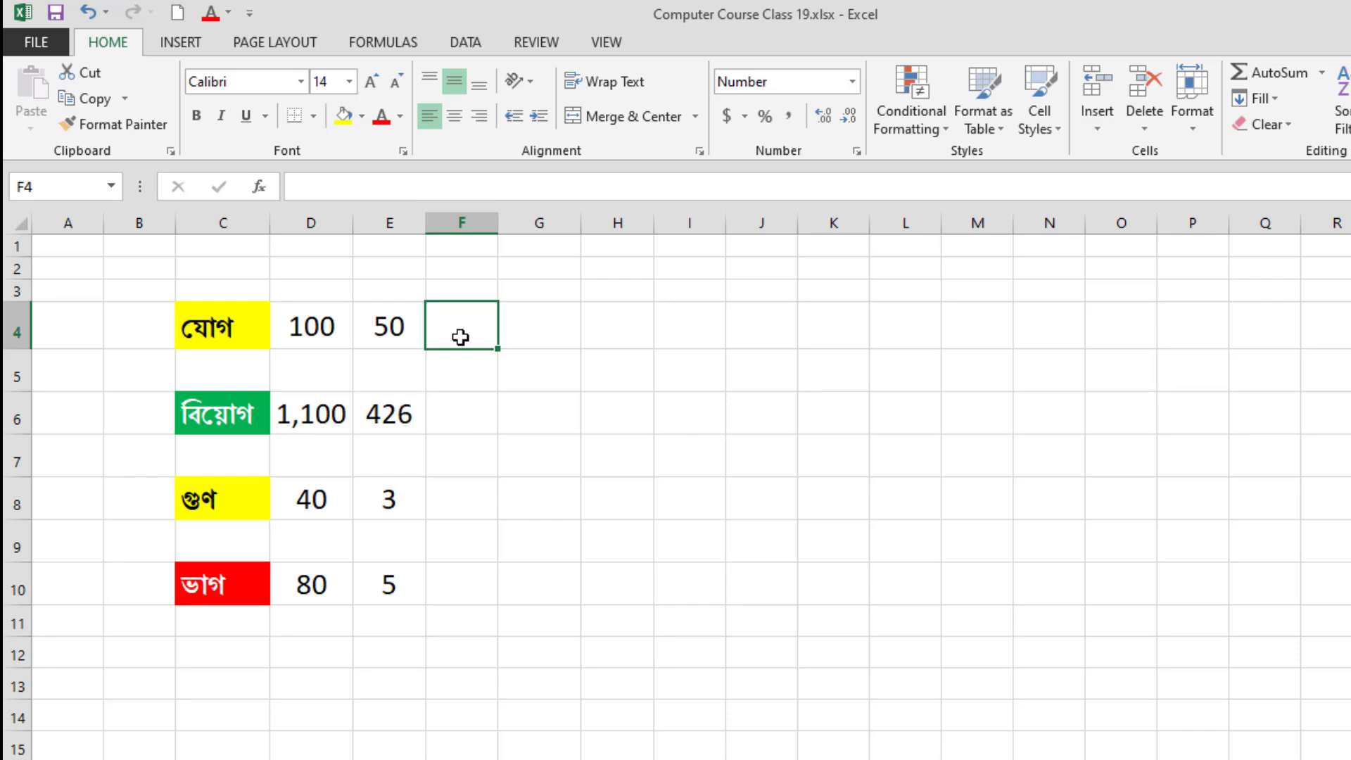
Enter the formula =SUM(D4:E4) in cell F4 to add the two numbers in the addition row.
type("=")
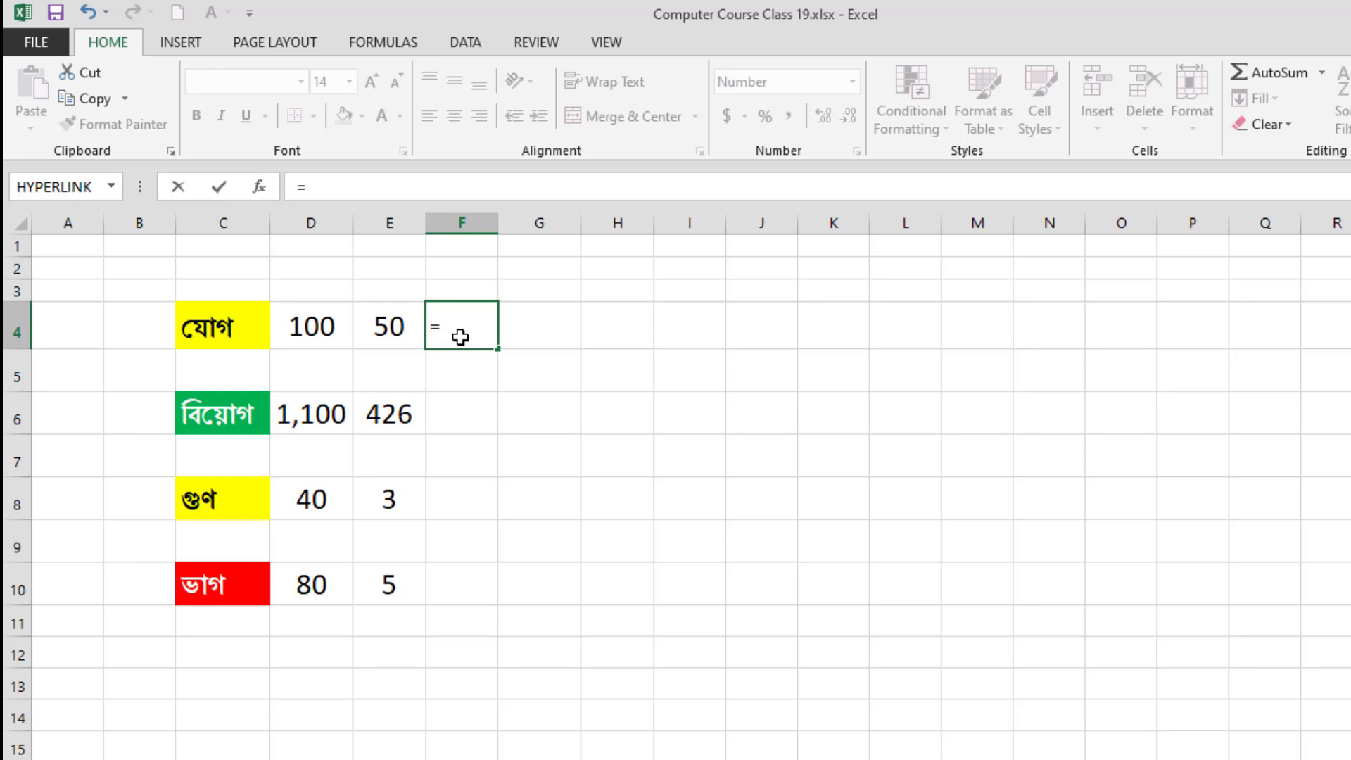
type("sum")
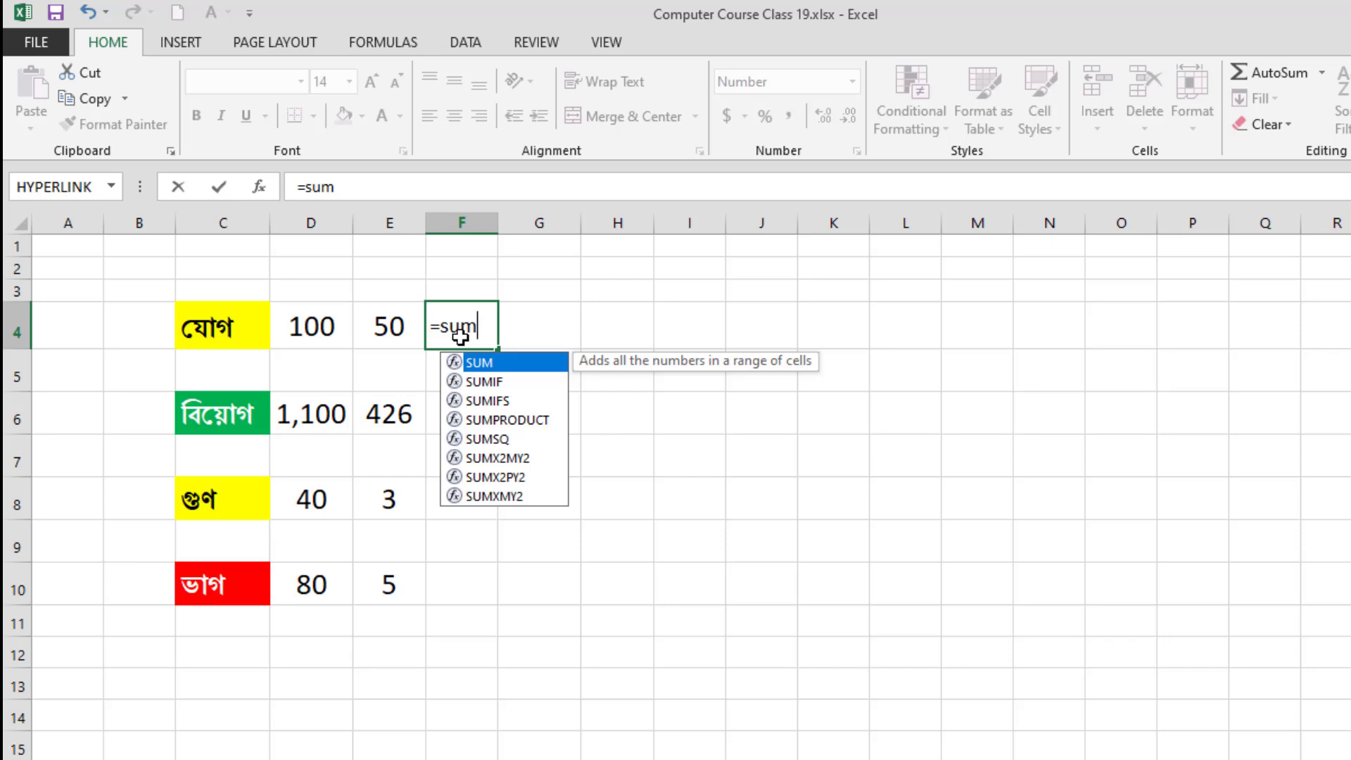
type("(")
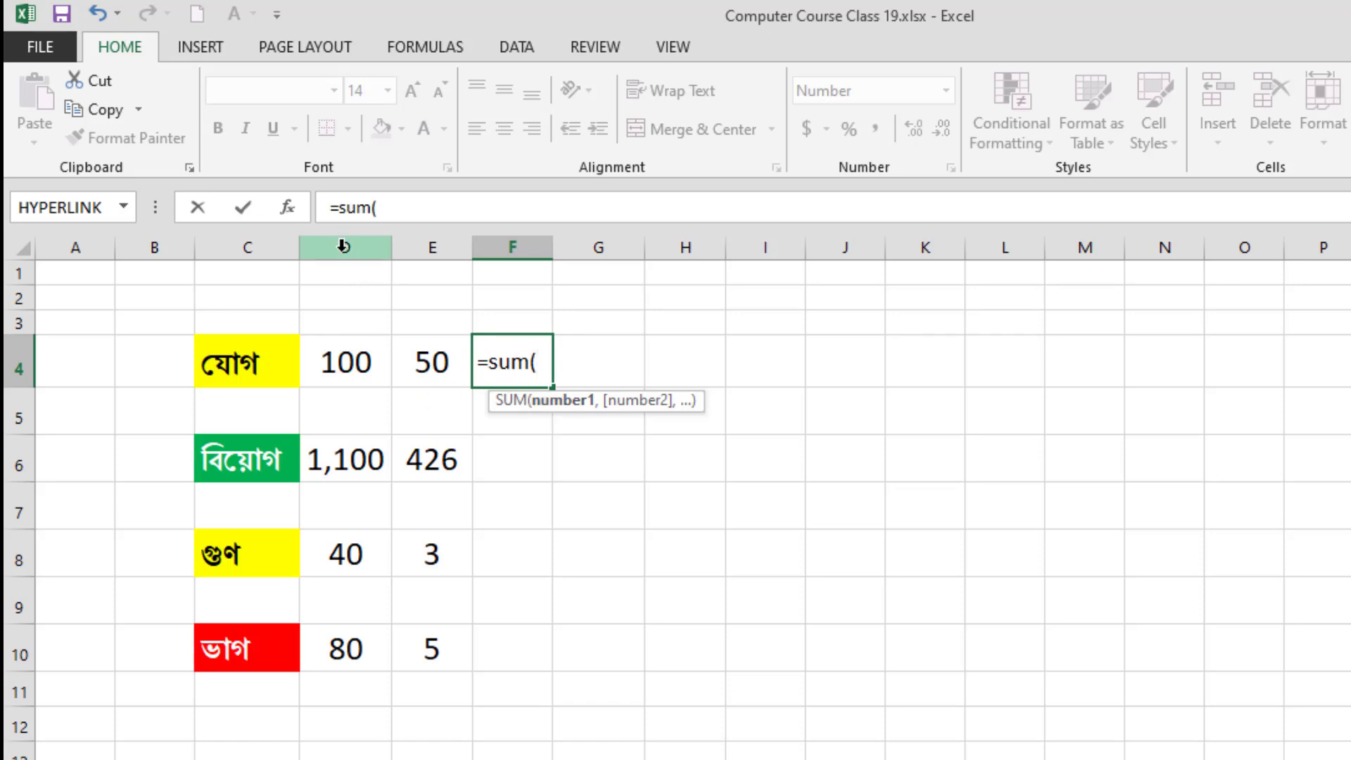
left_click(353, 373)
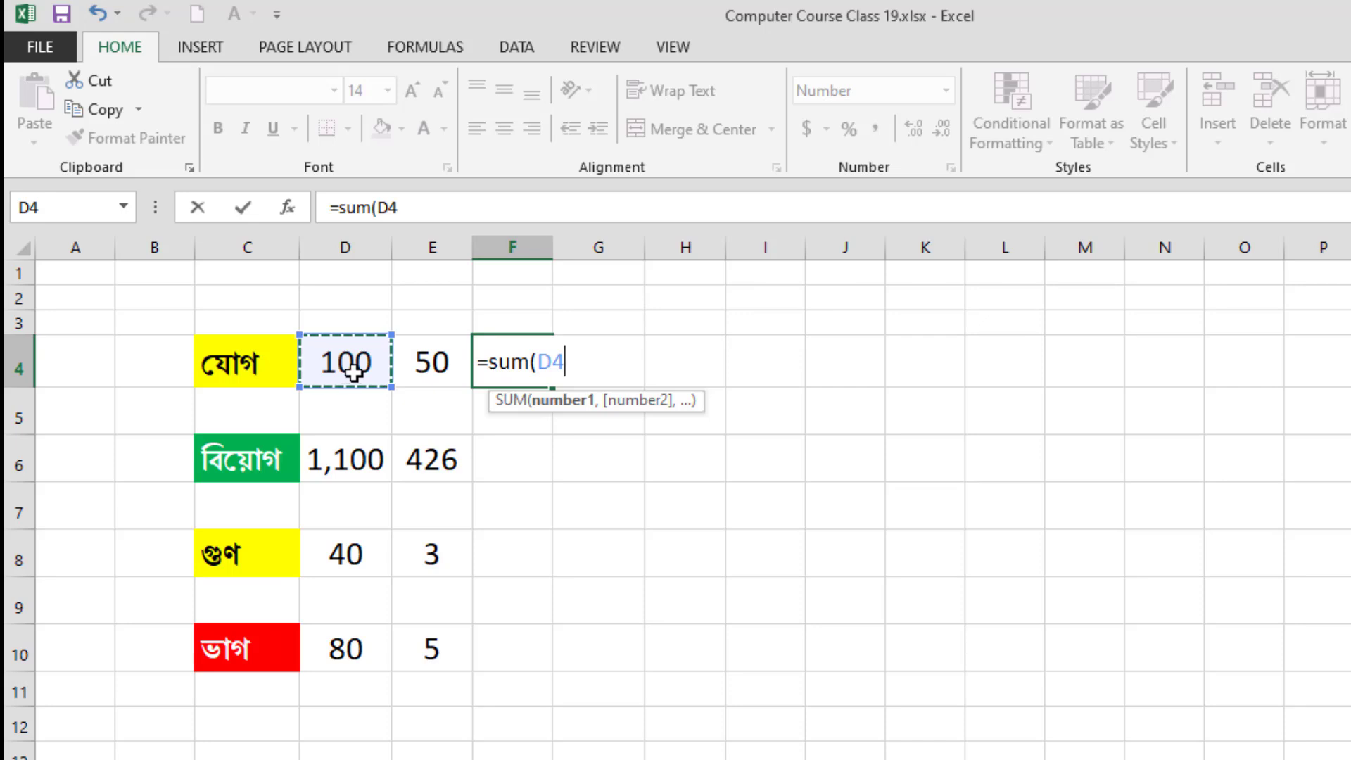
type(":")
left_click(353, 373)
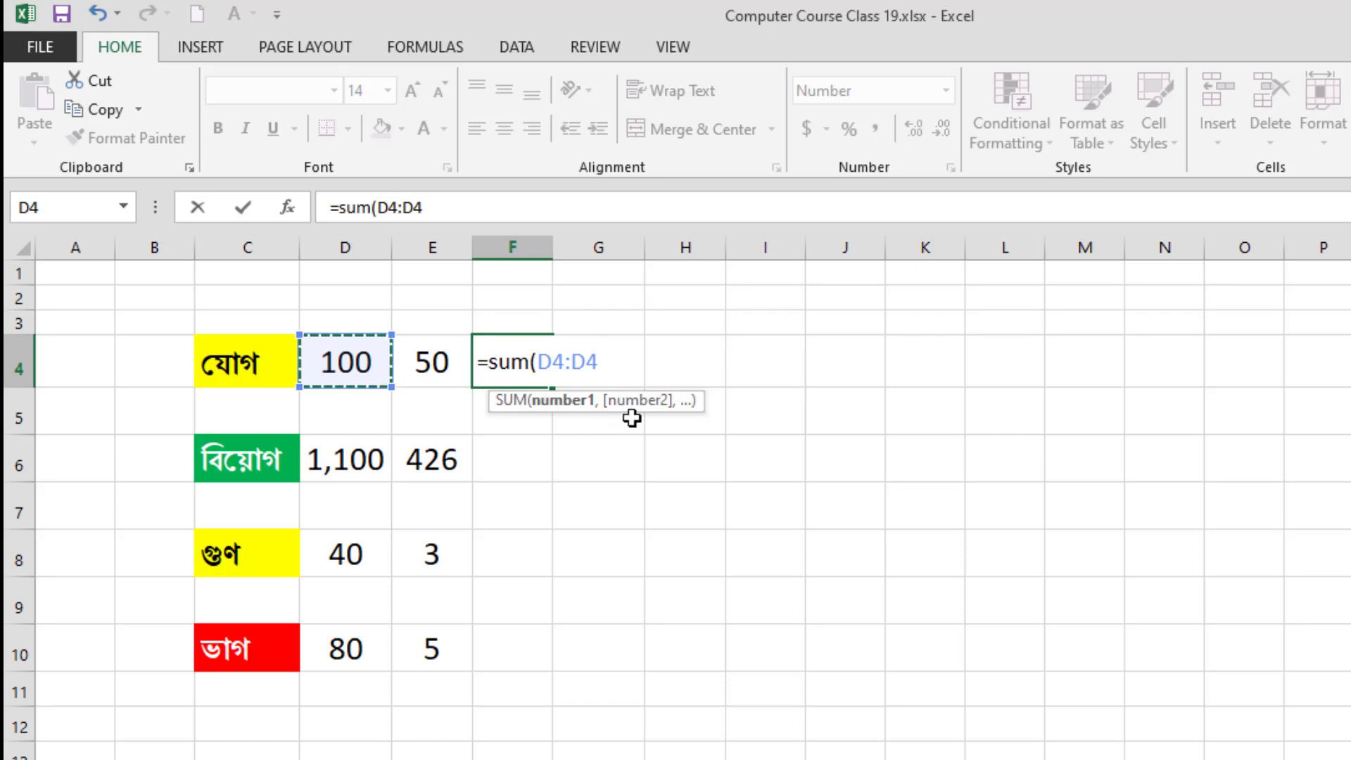
left_click(448, 359)
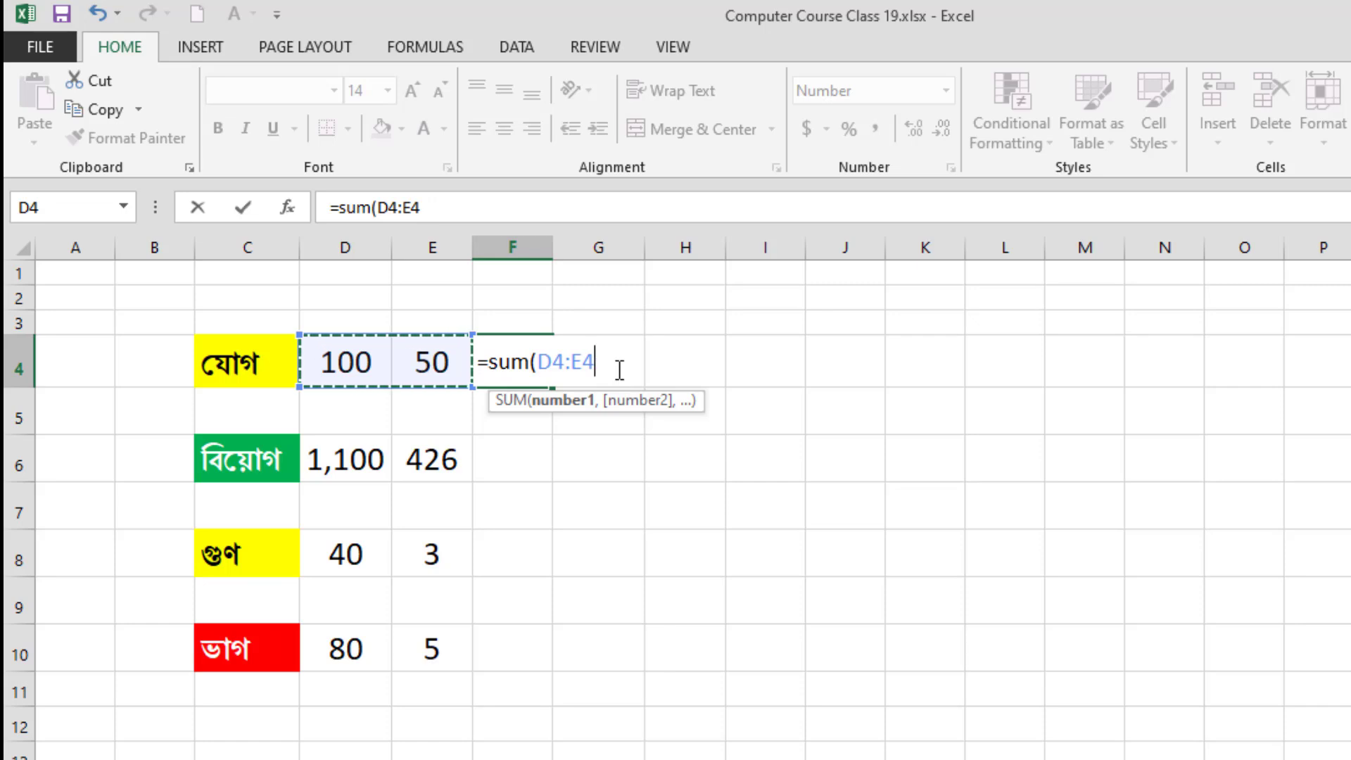
type(")")
key("Return")
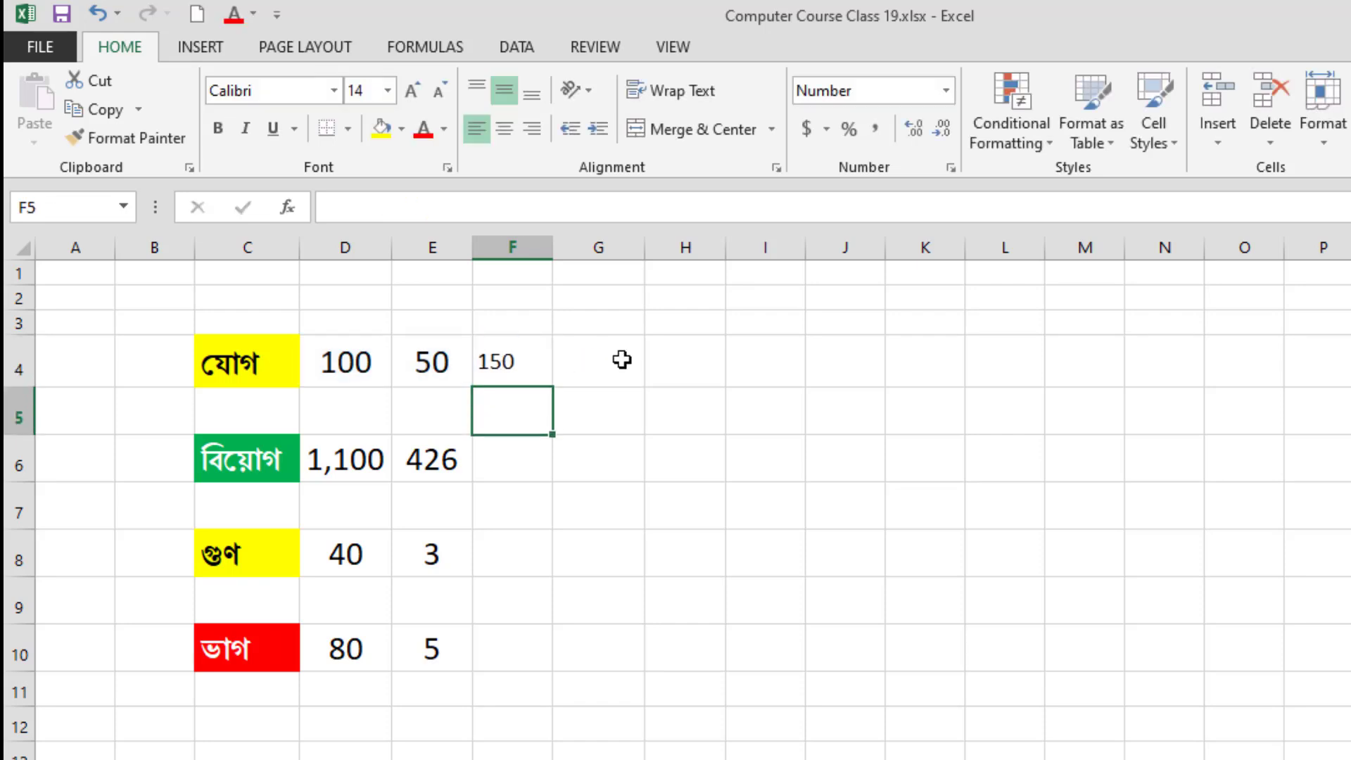
Change the second number of the addition row, in cell E4, to 40.
left_click(511, 368)
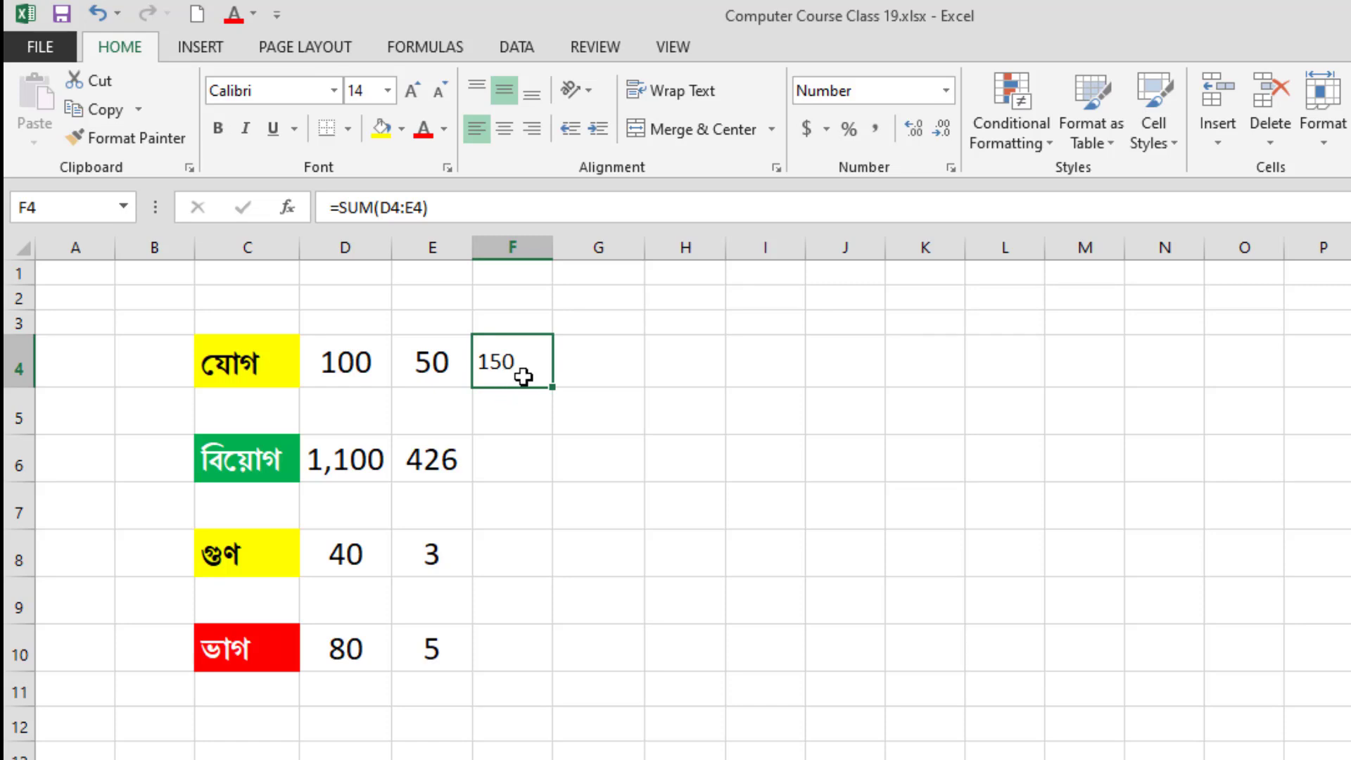
left_click(345, 366)
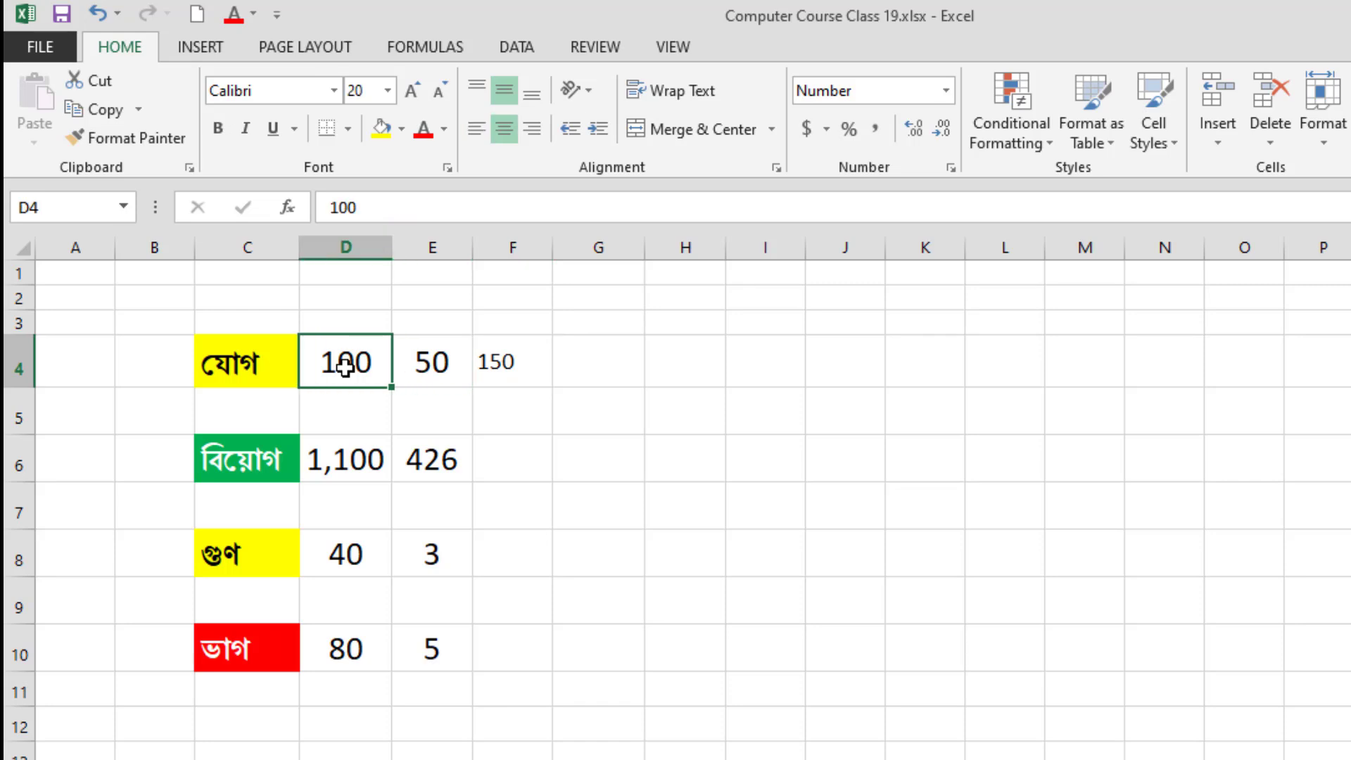
double_click(437, 373)
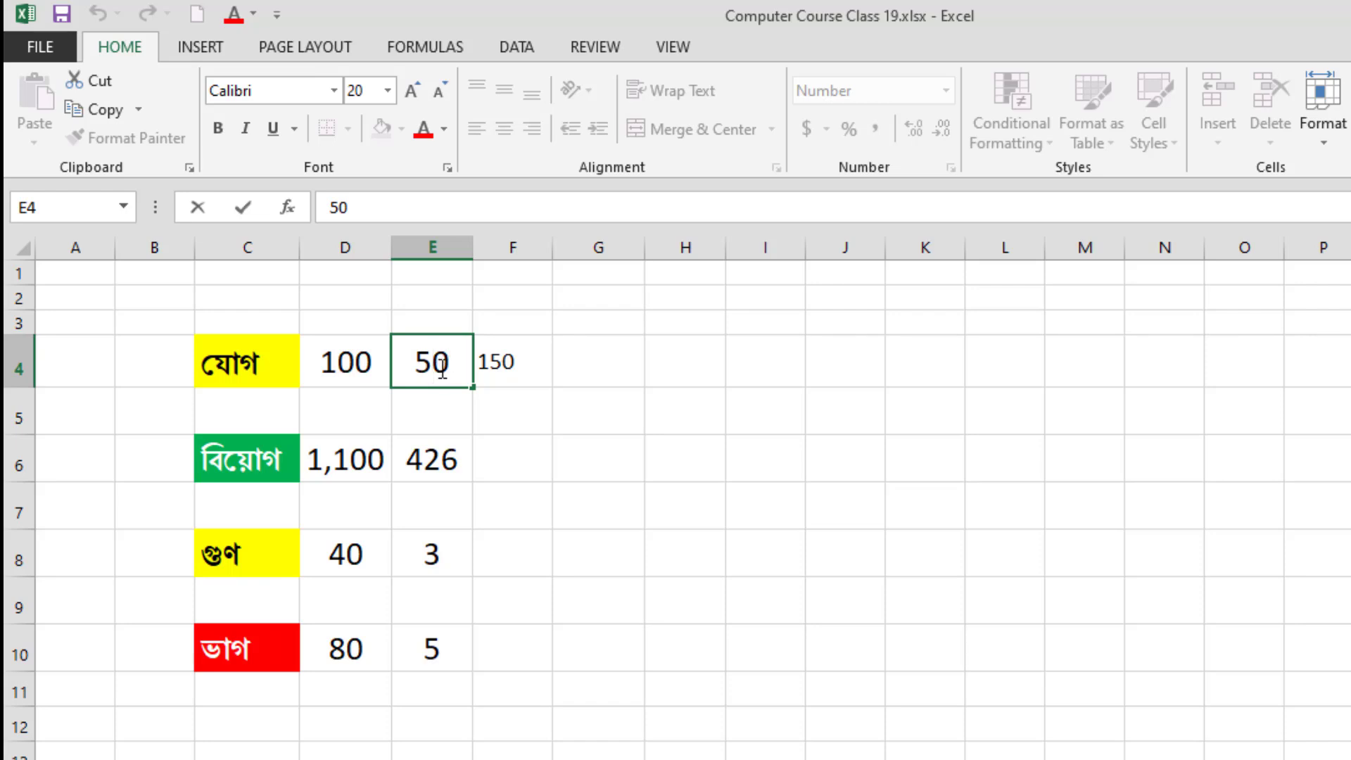
key("BackSpace")
type("4")
left_click(606, 344)
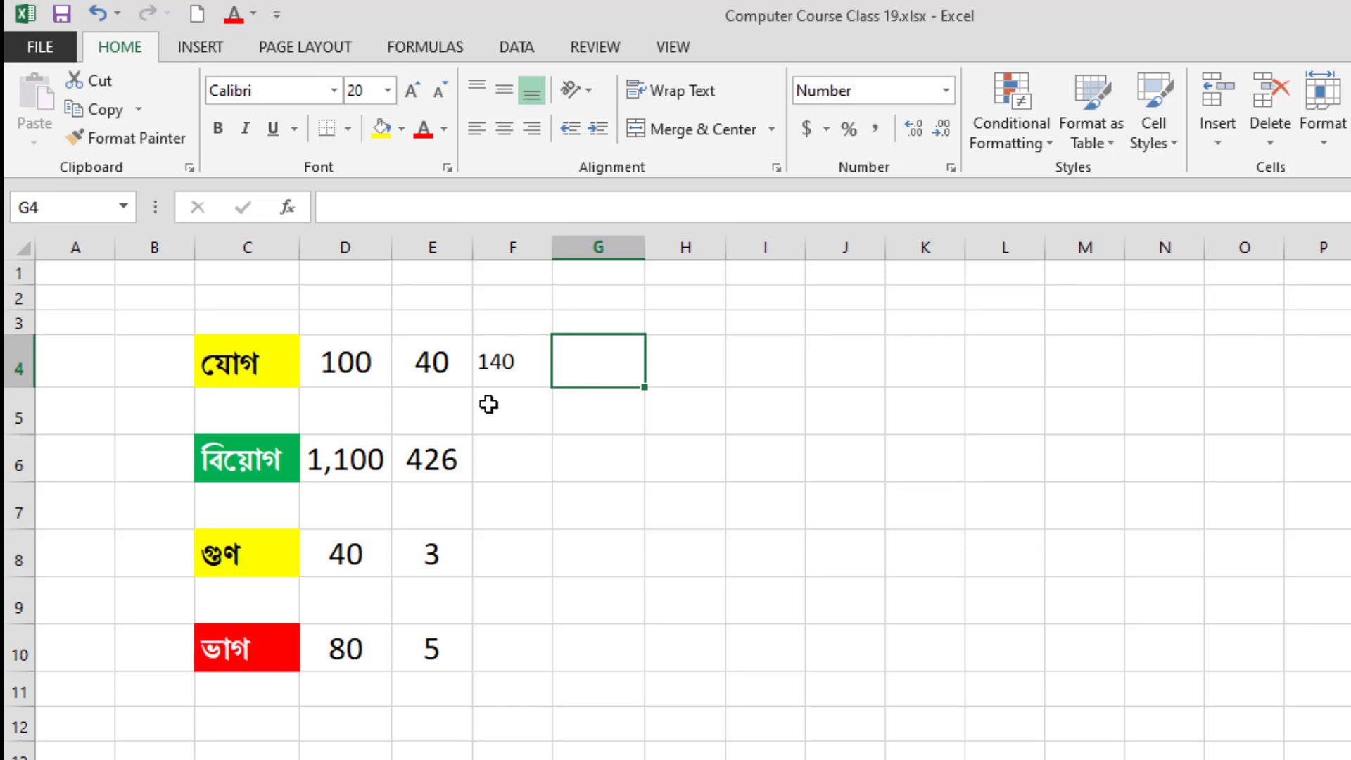
Examine the formula in F4 with its referenced cells, and the cell addresses of B2 and A4.
left_click(508, 370)
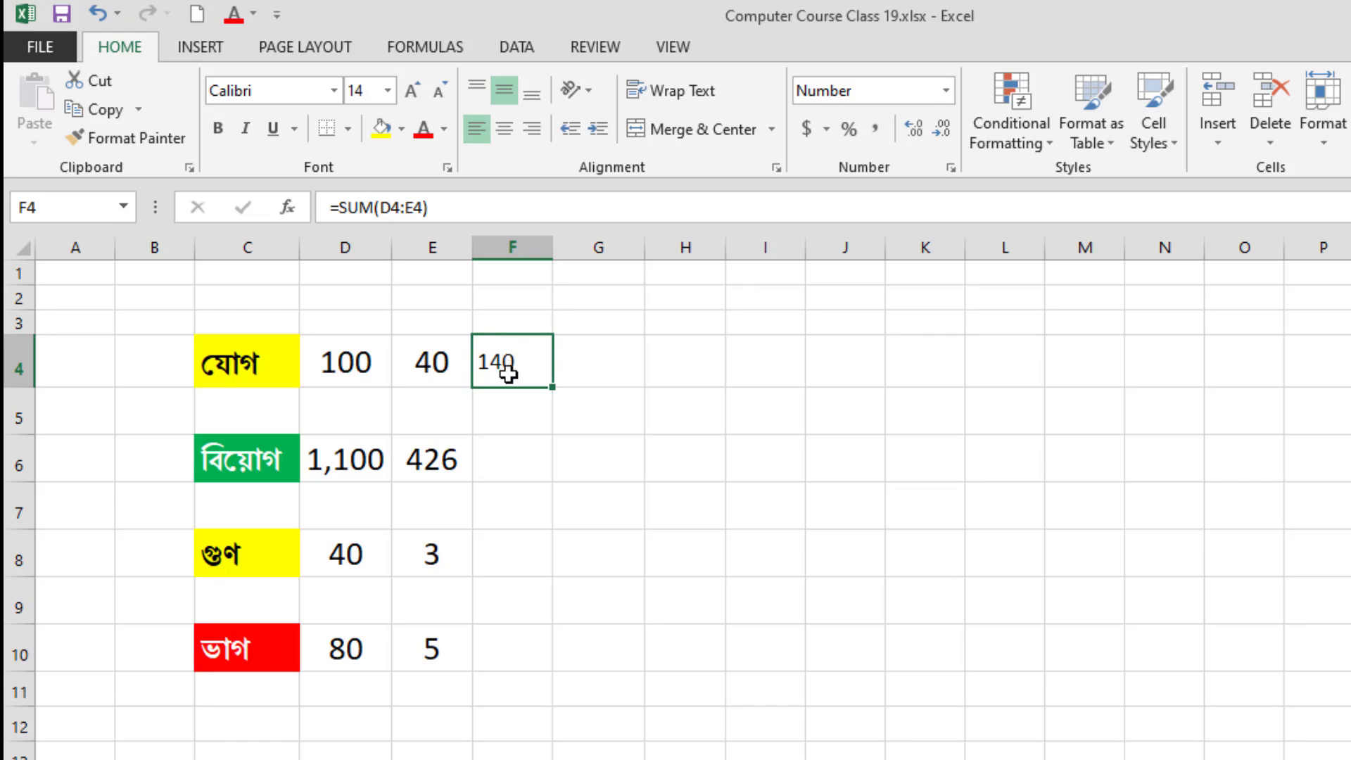
left_click(440, 204)
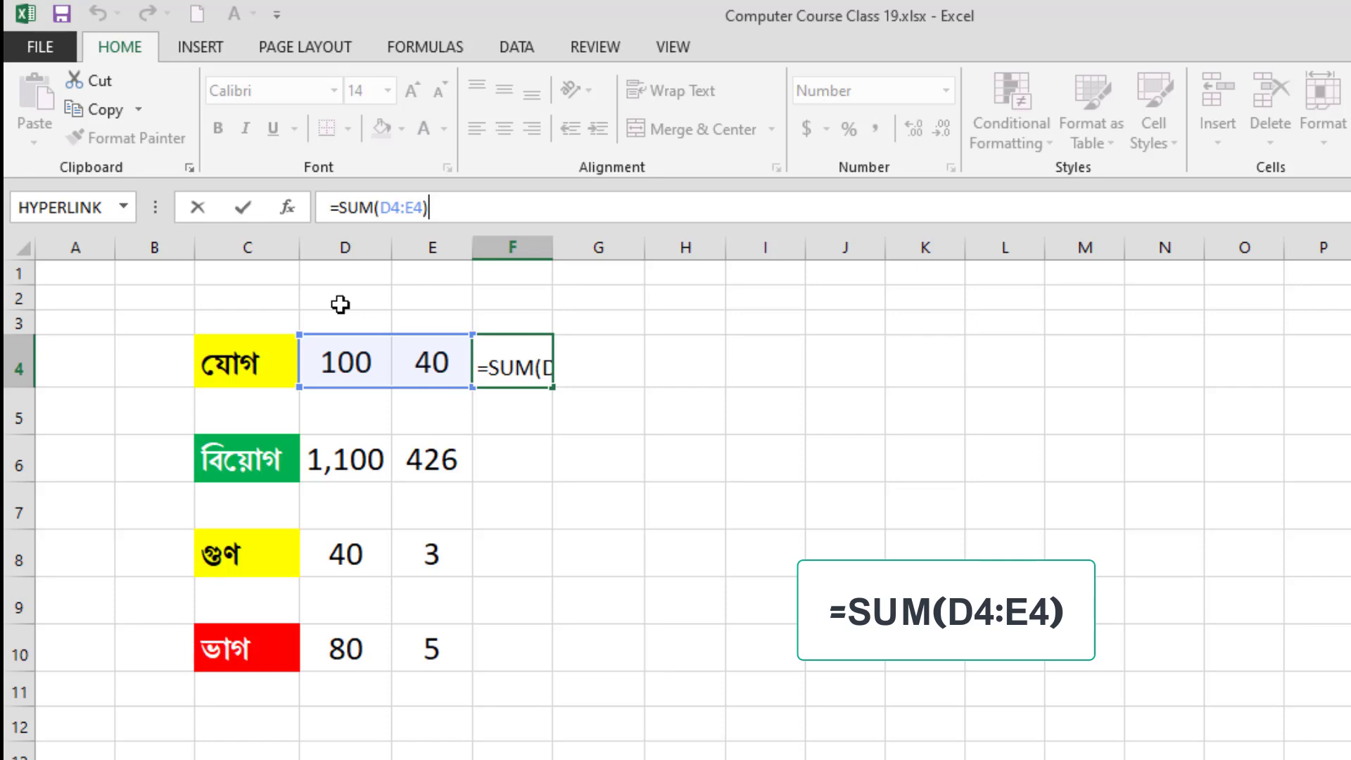
left_click(149, 303)
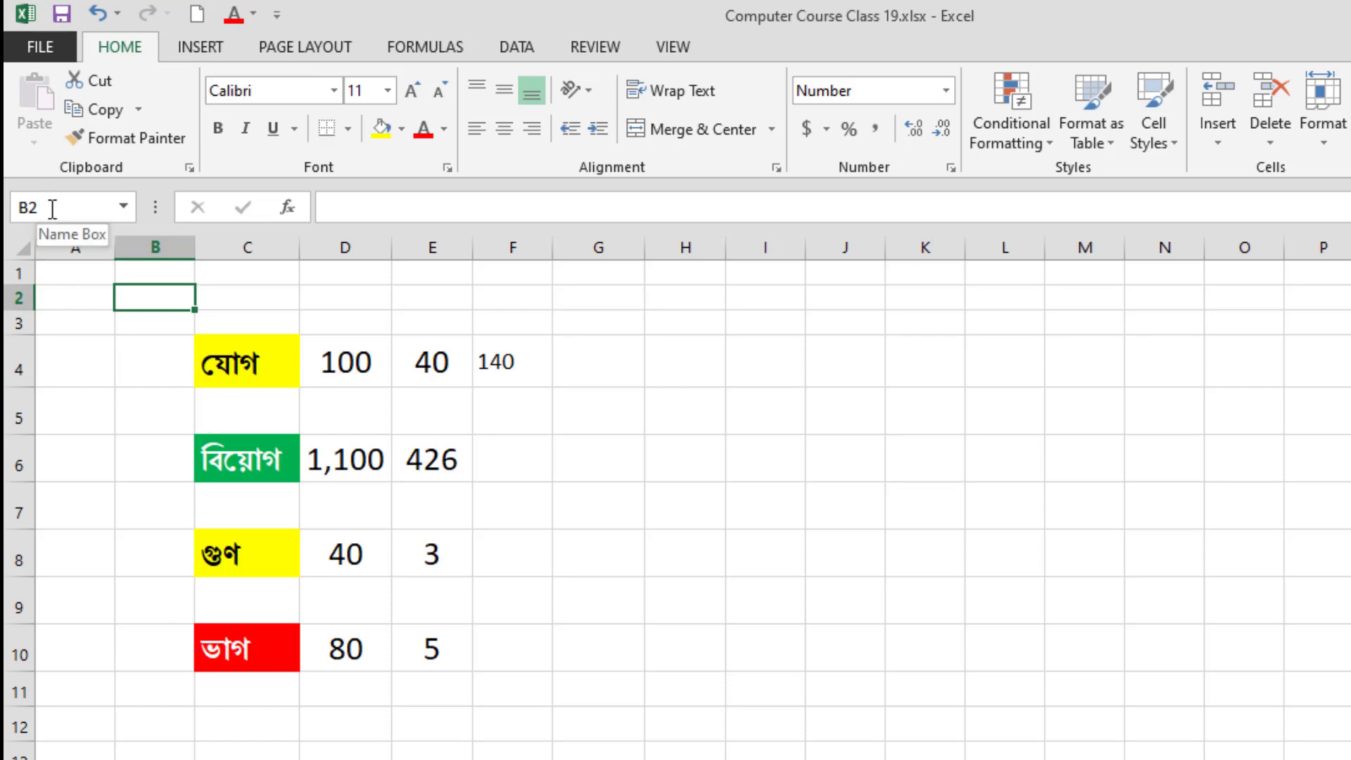
left_click(95, 378)
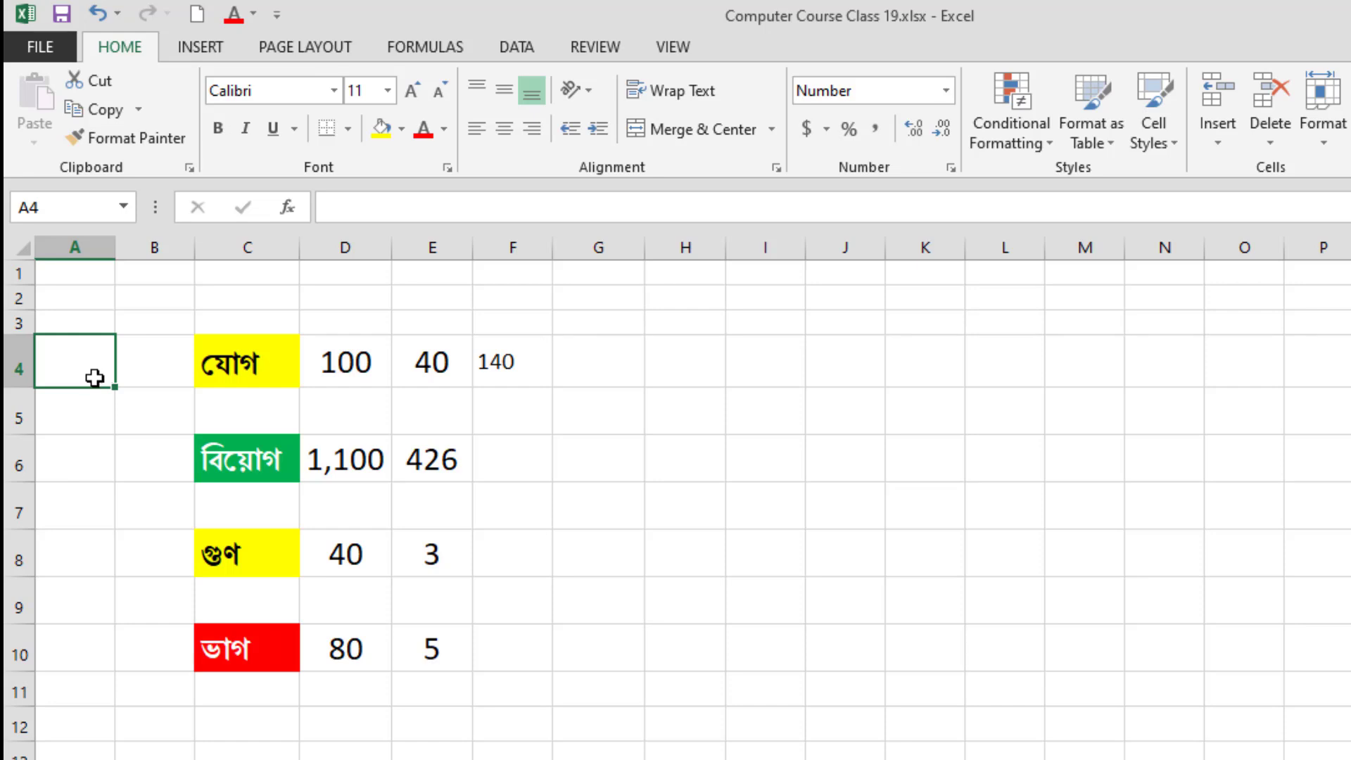
Enter the formula =SUM(D6-E6) in cell F6 to subtract the second number from the first.
left_click(510, 462)
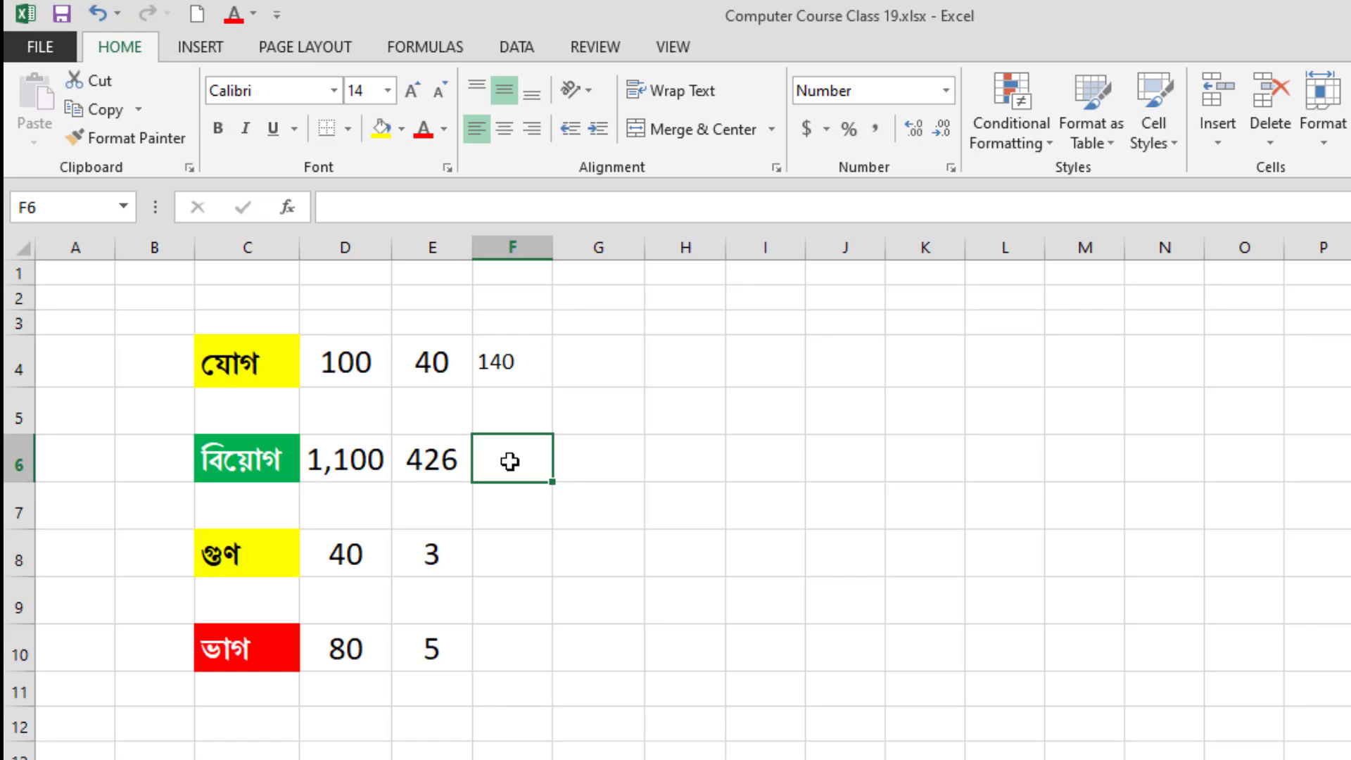
type("=")
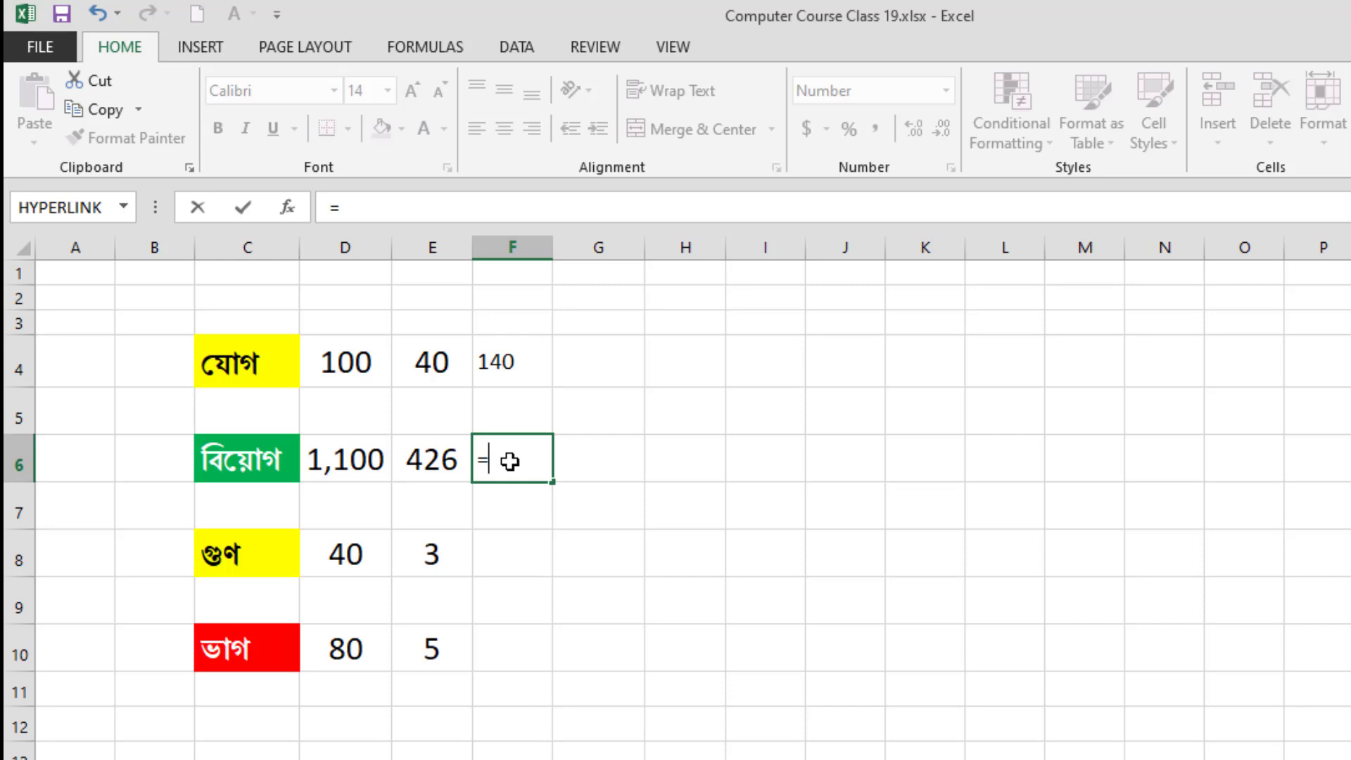
type("sum")
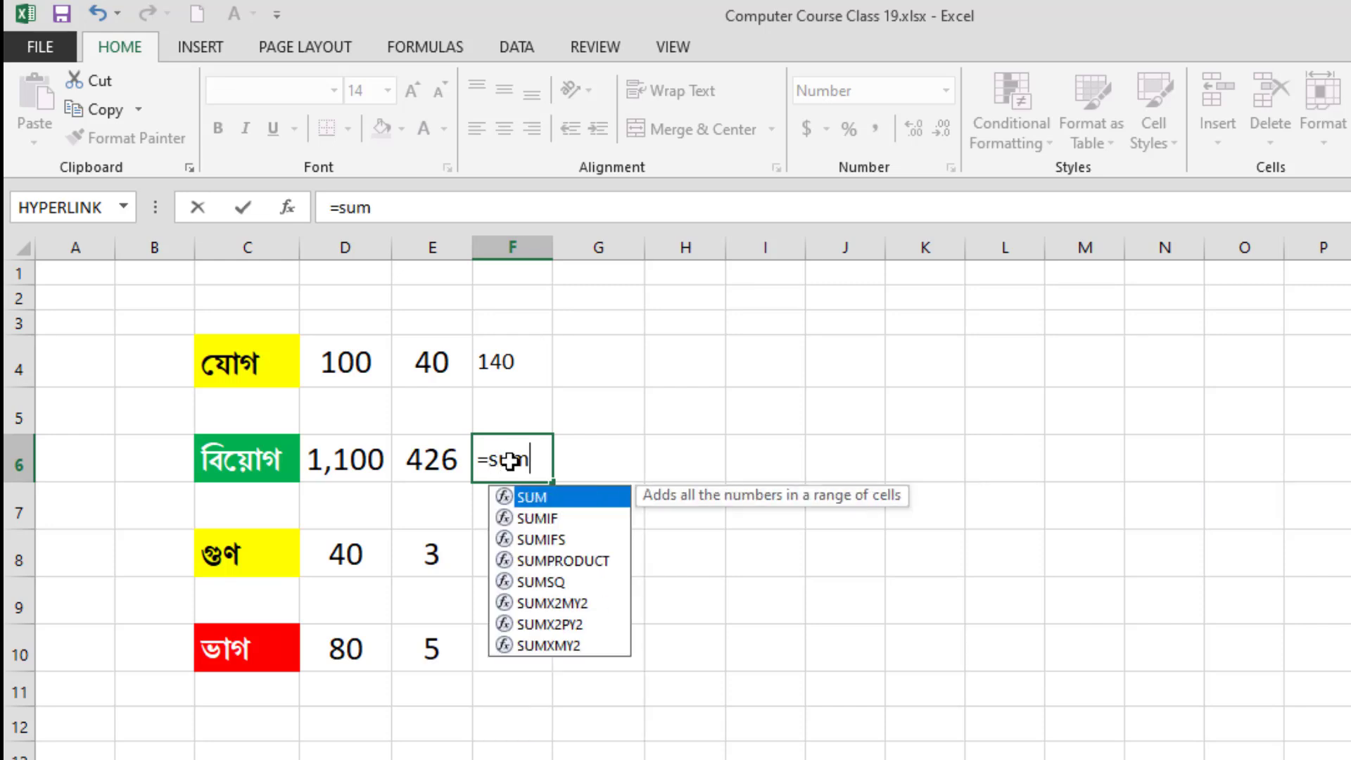
type("(")
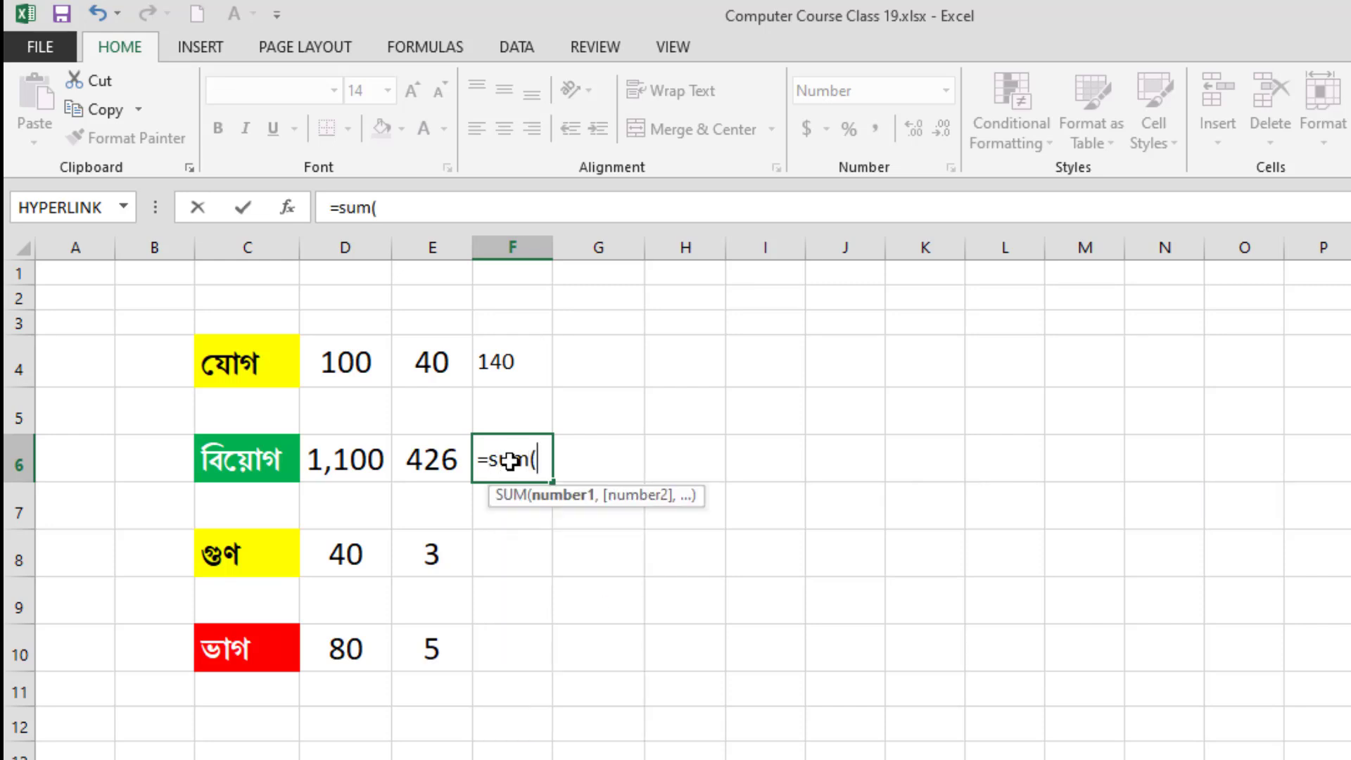
left_click(354, 461)
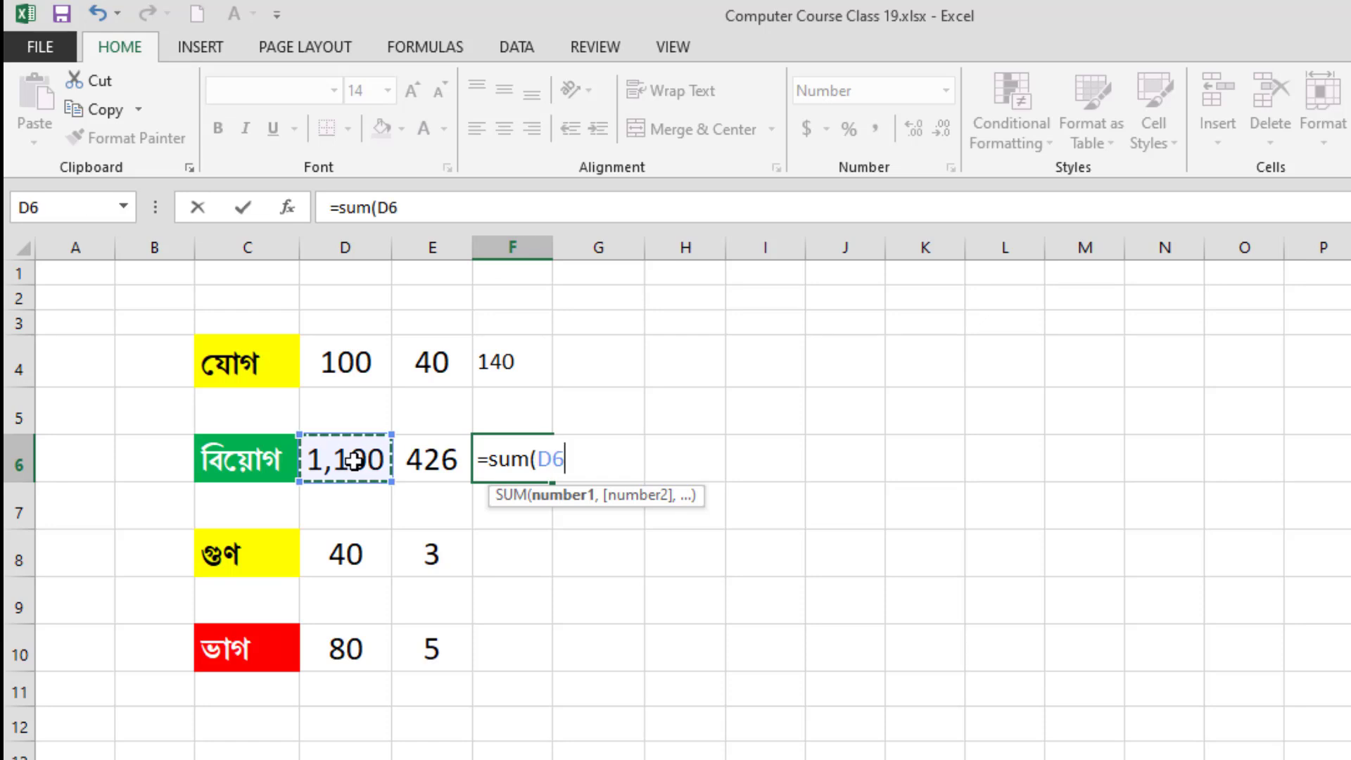
type("-")
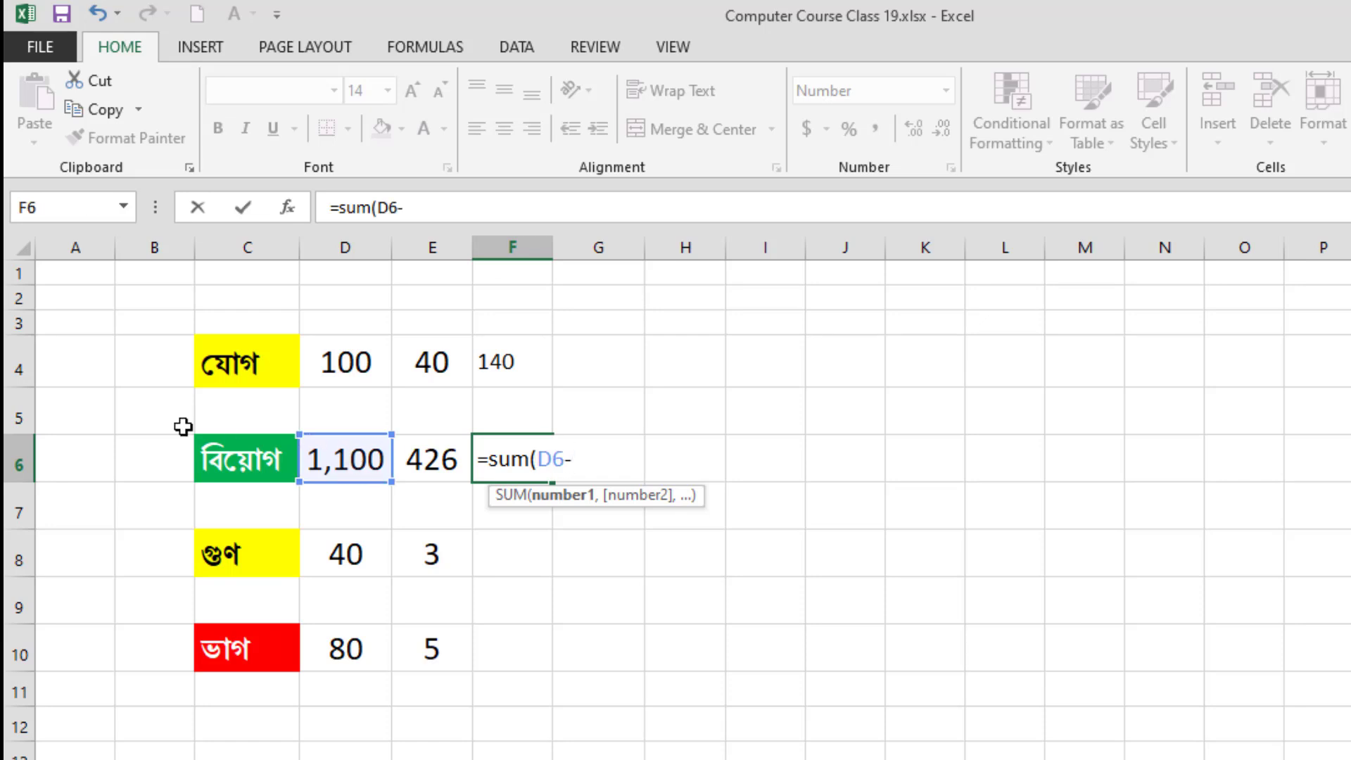
left_click(419, 458)
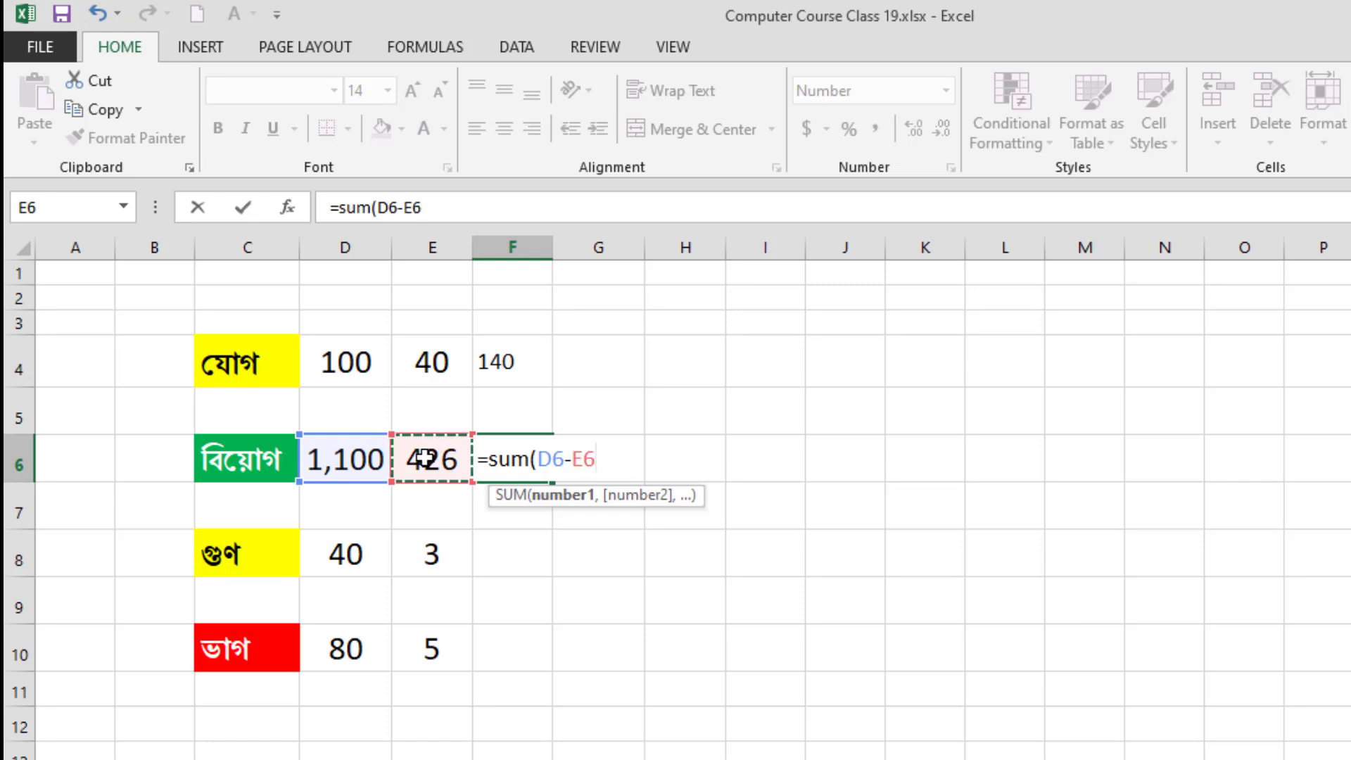
type(")")
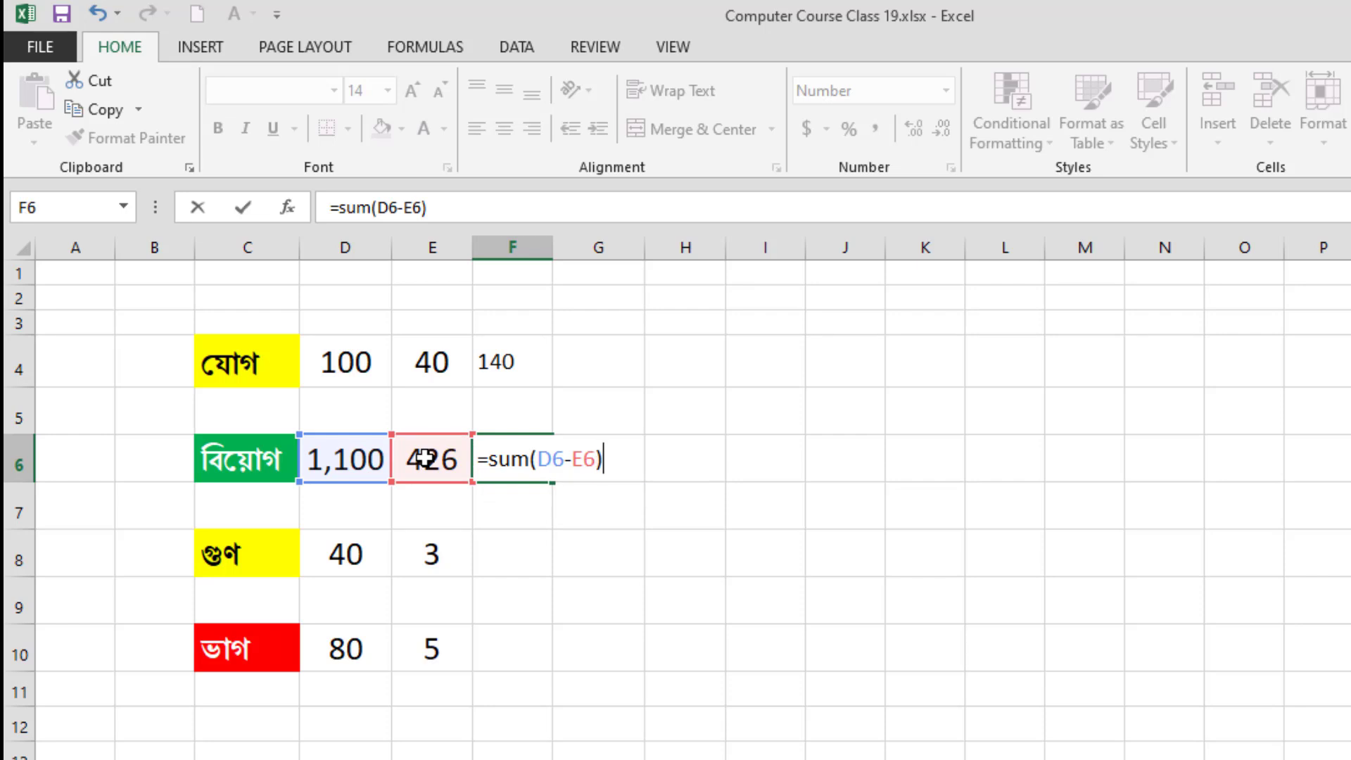
key("Return")
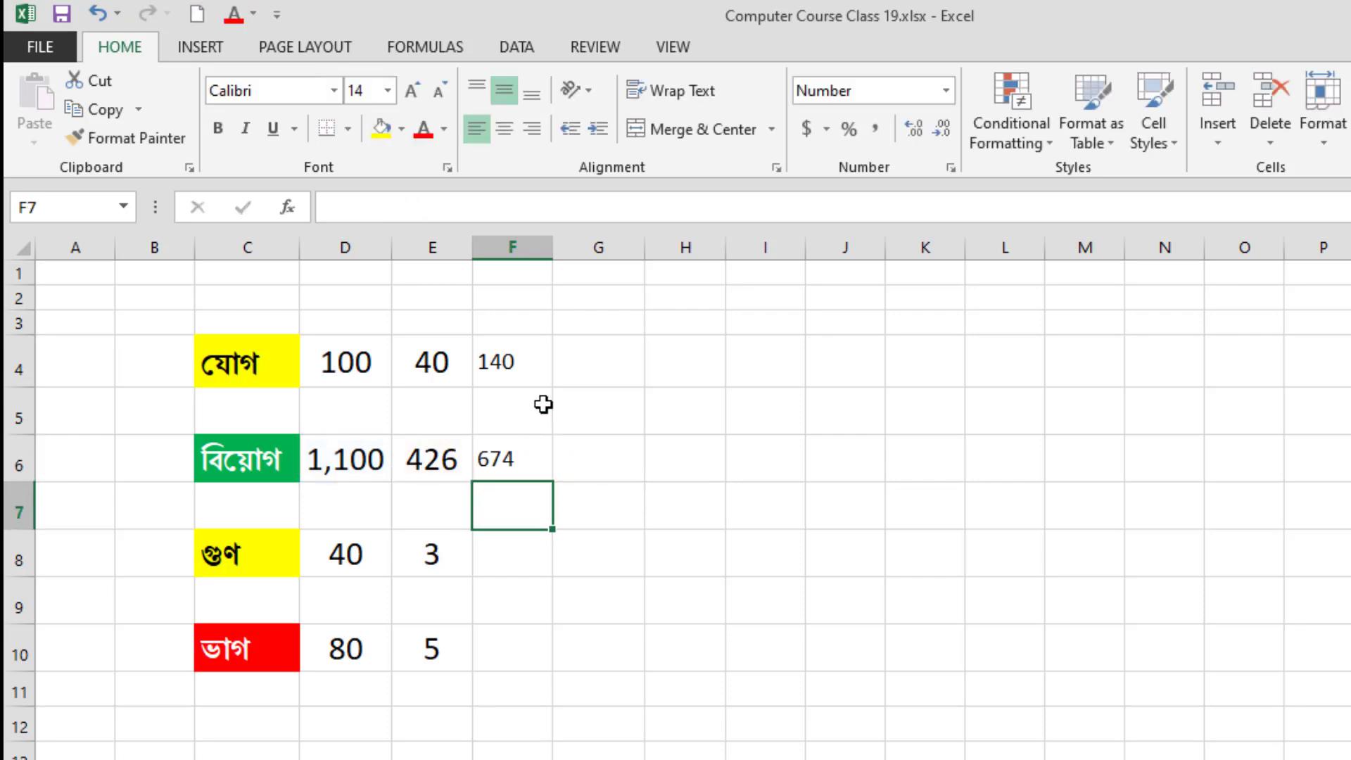
Change the second number of the subtraction row, in cell E6, to 436.
left_click(500, 466)
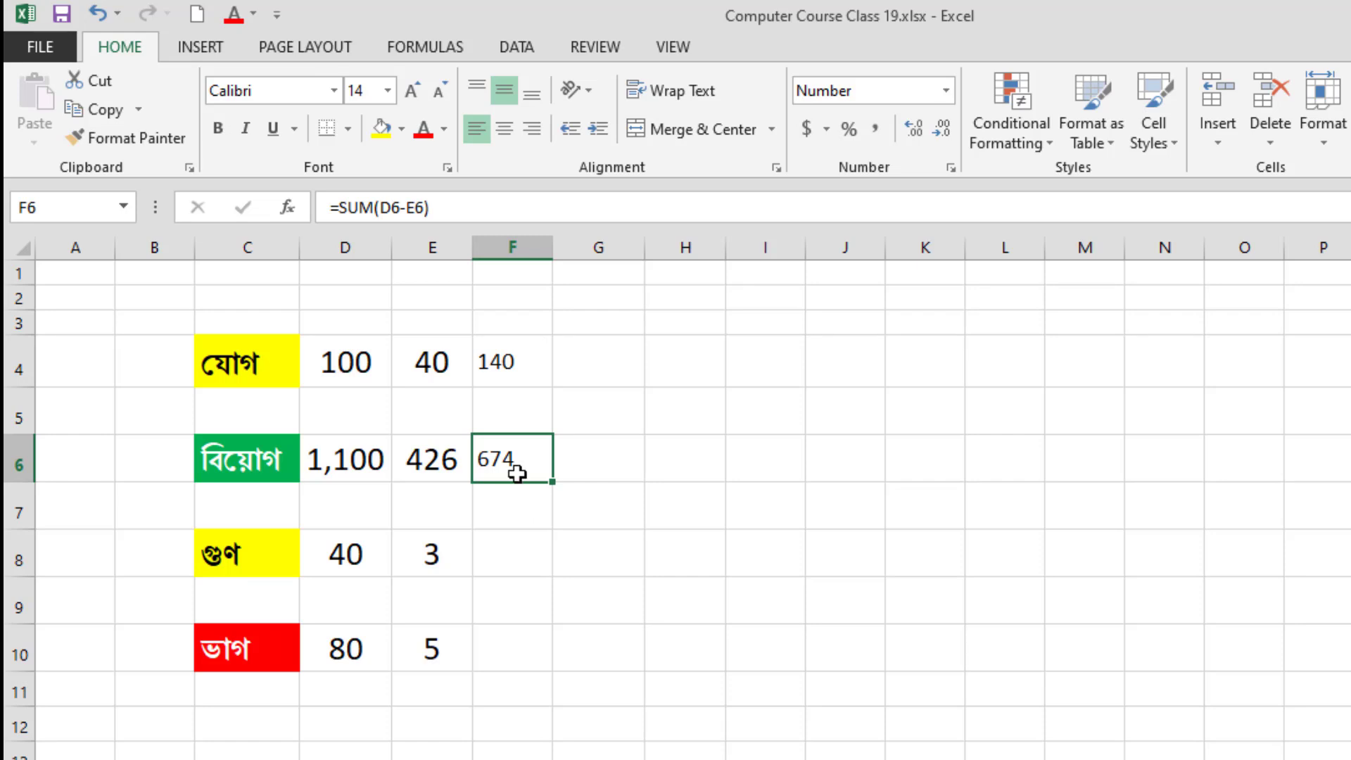
double_click(440, 462)
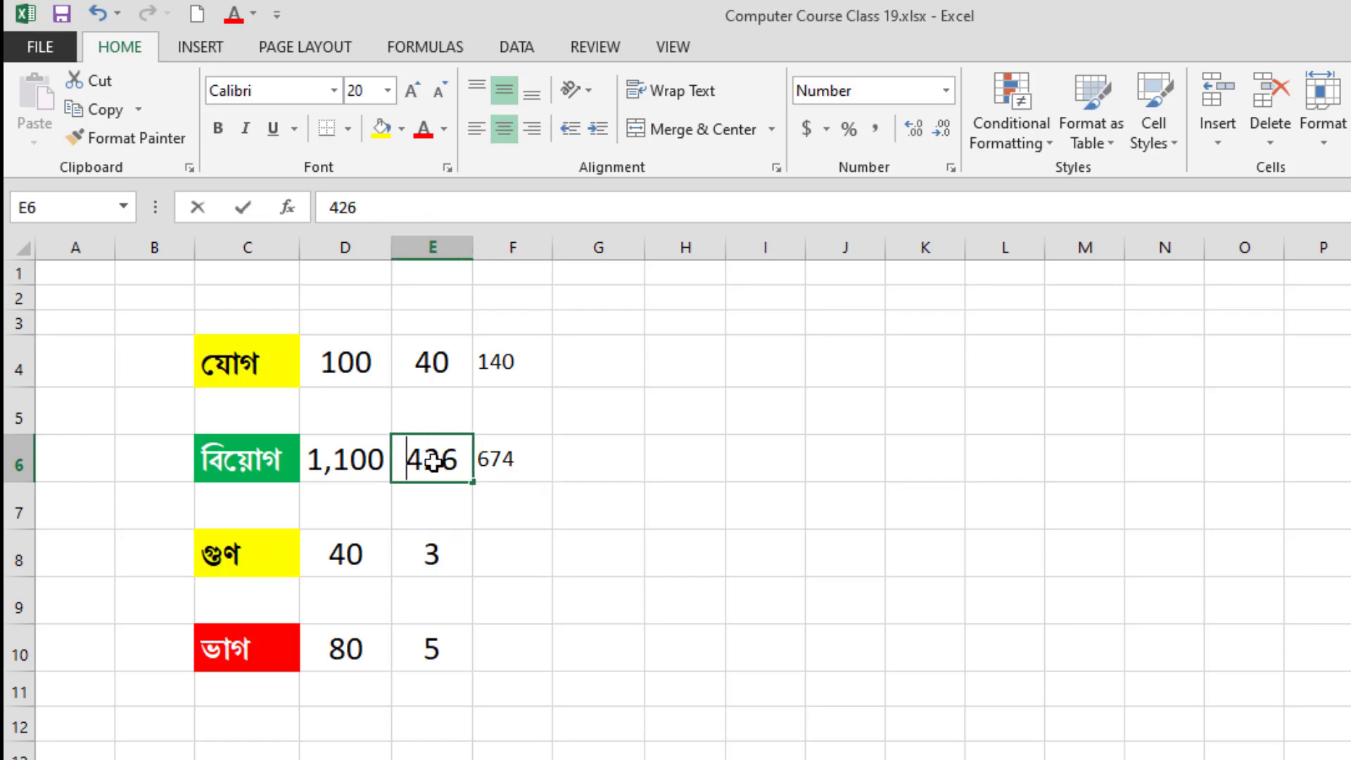
key("BackSpace")
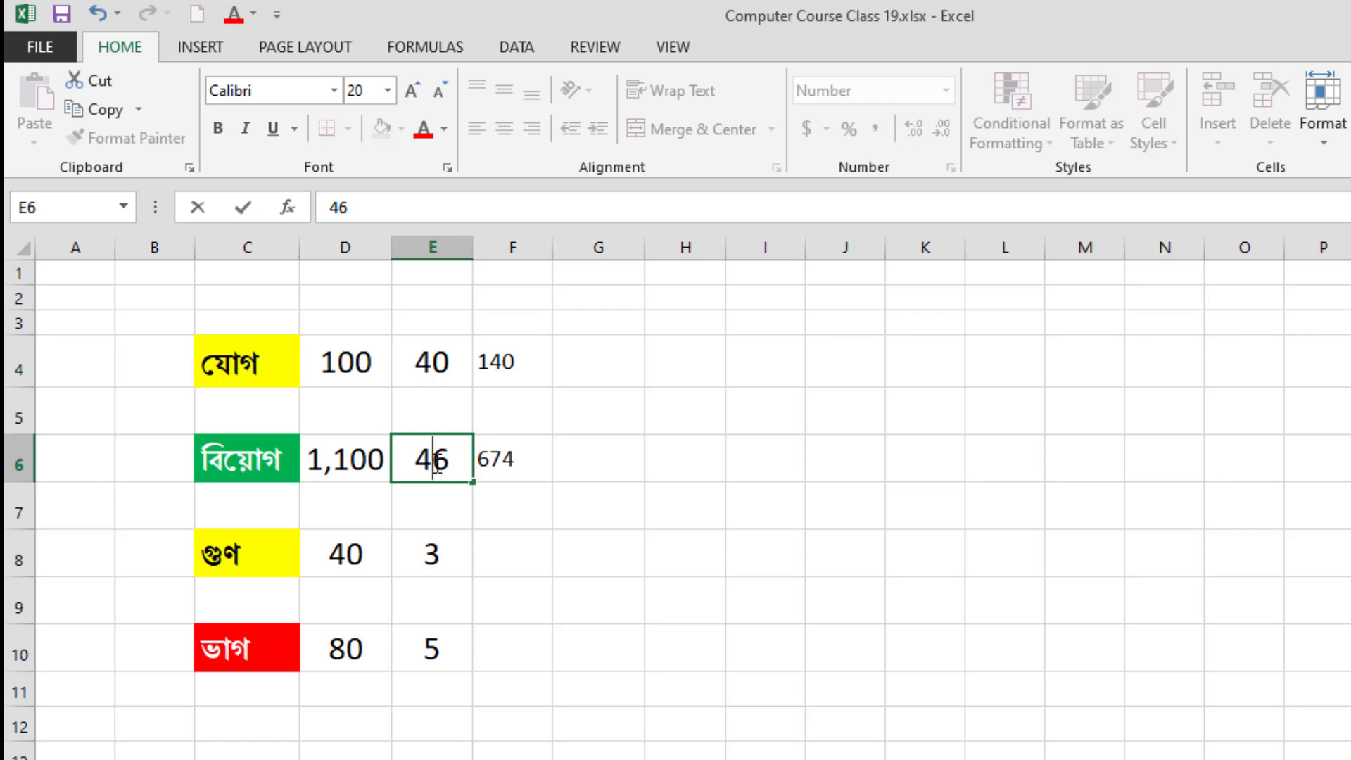
type("3")
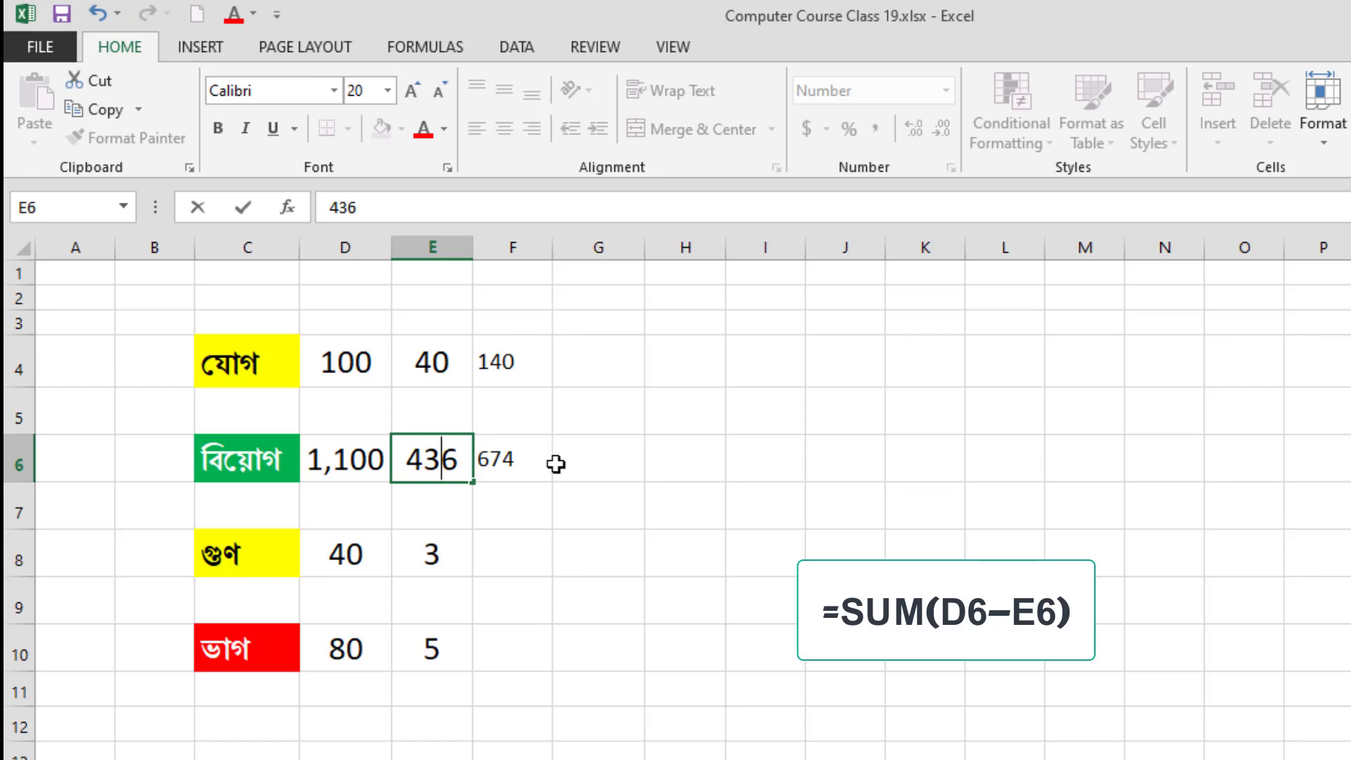
left_click(568, 484)
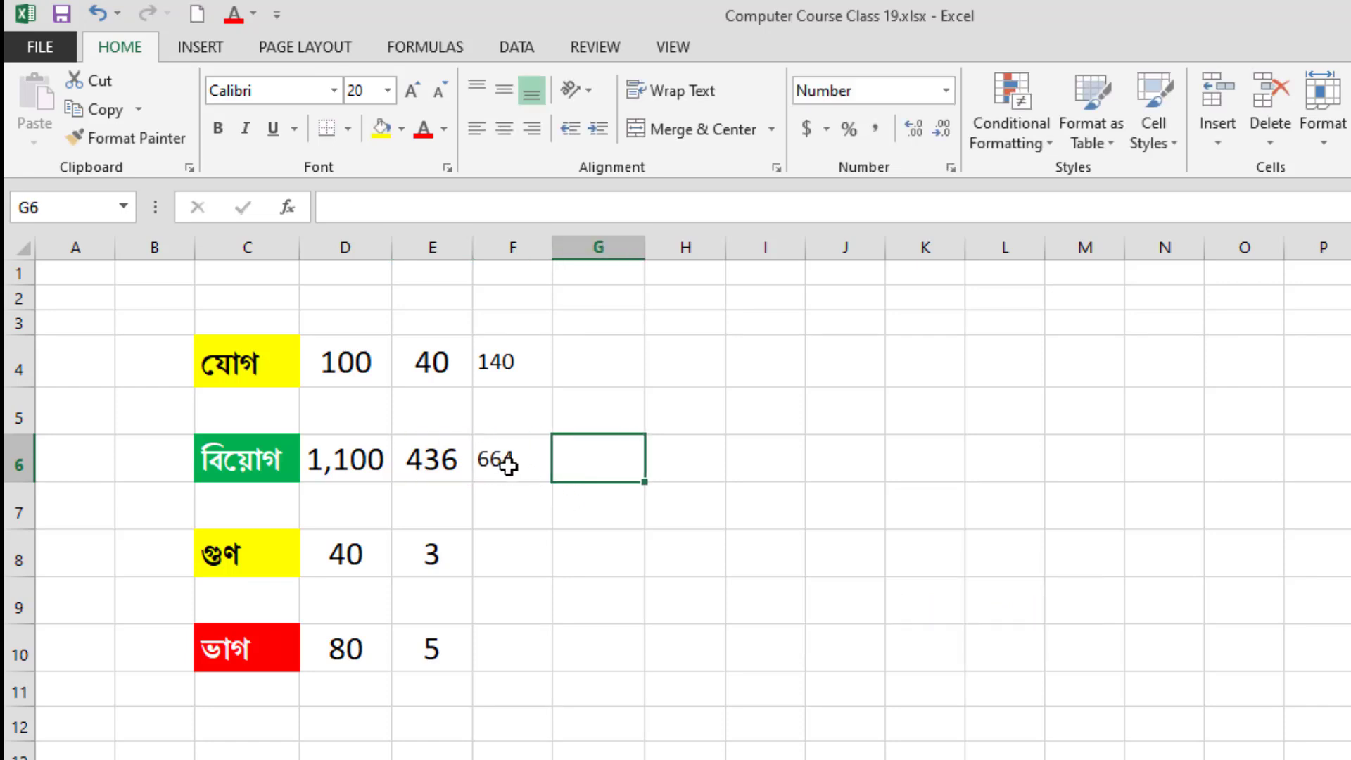
Enter the formula =SUM(D8*E8) in cell F8 to multiply the two numbers of the multiplication row.
left_click(526, 563)
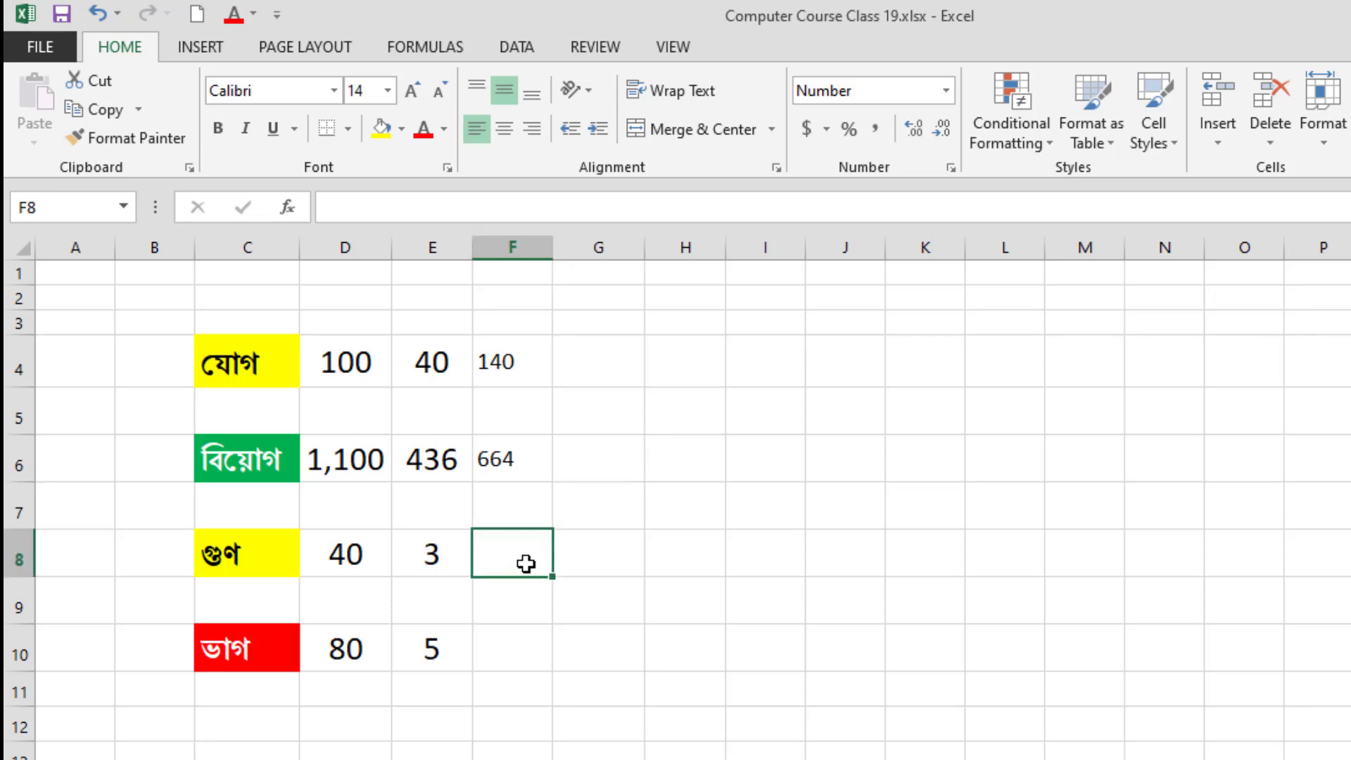
type("=s")
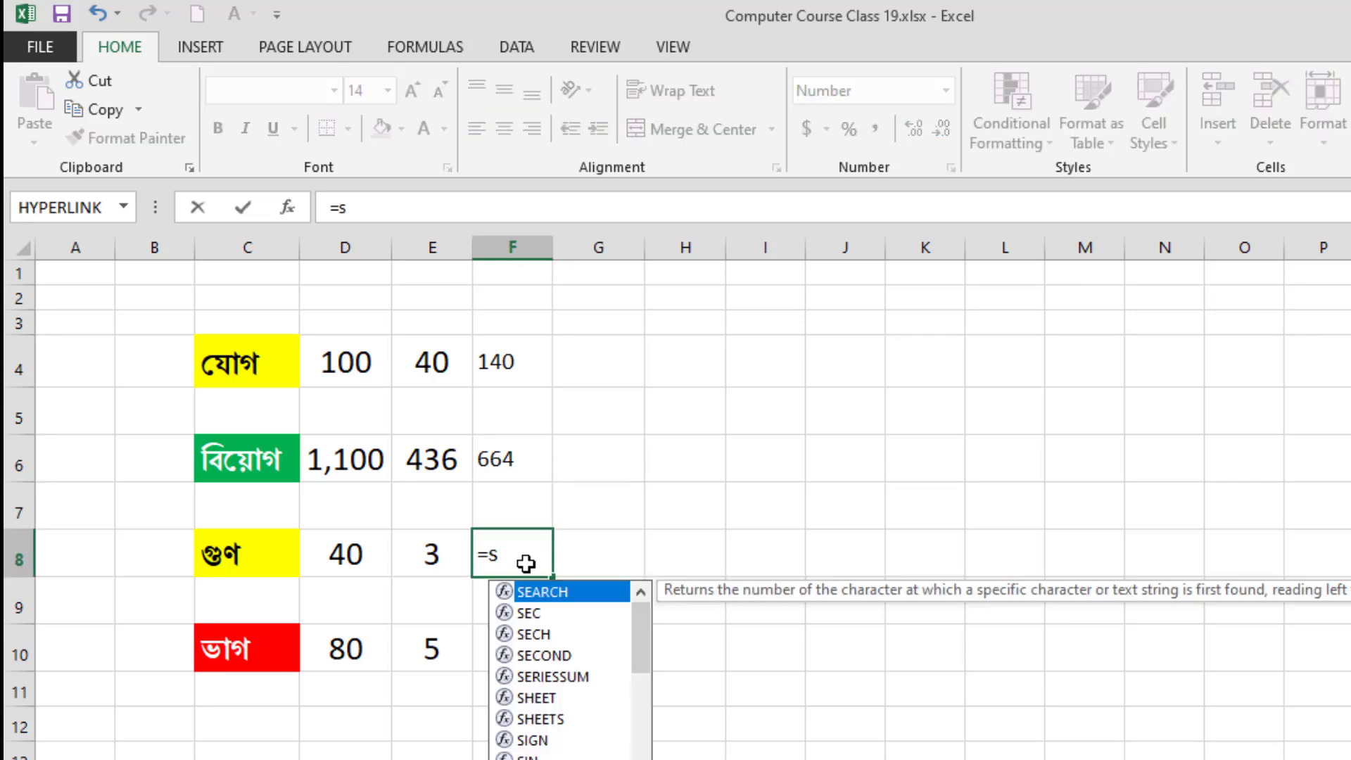
type("um(")
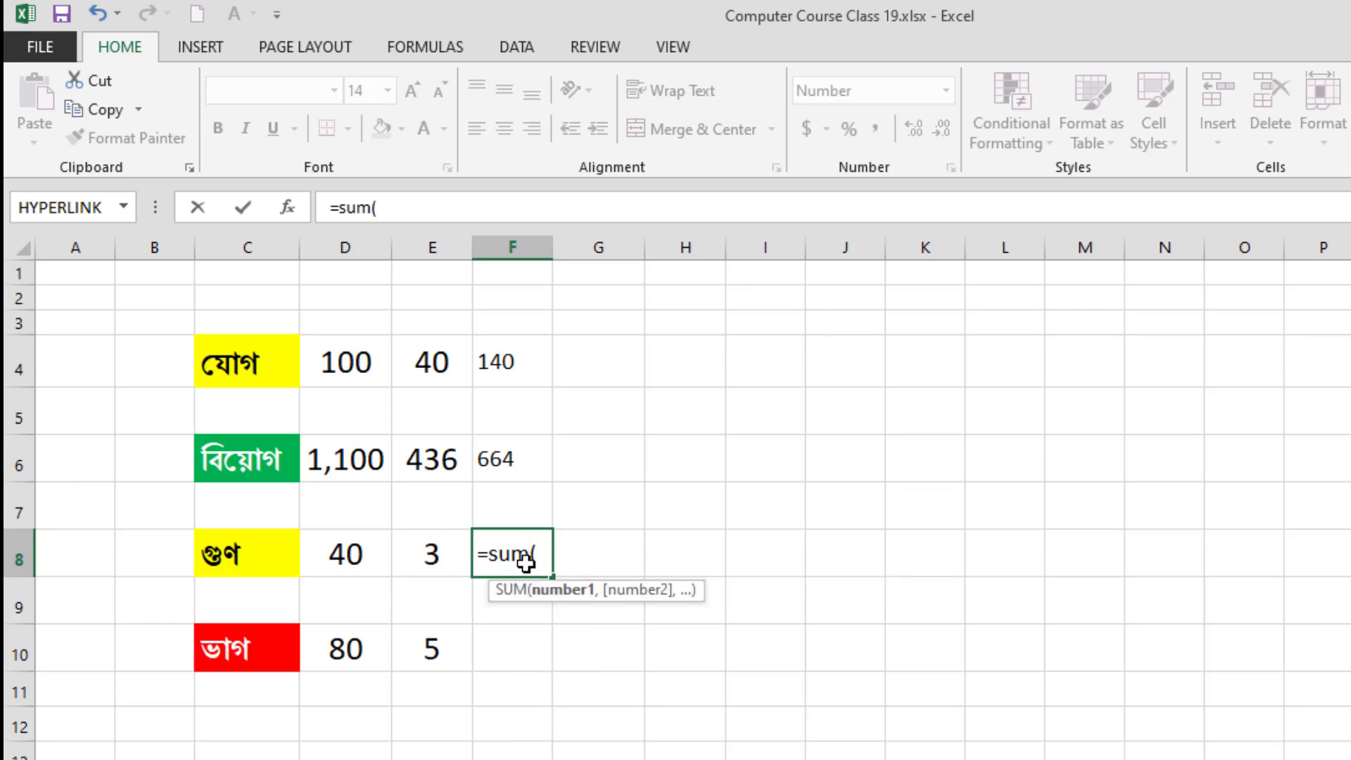
left_click(346, 554)
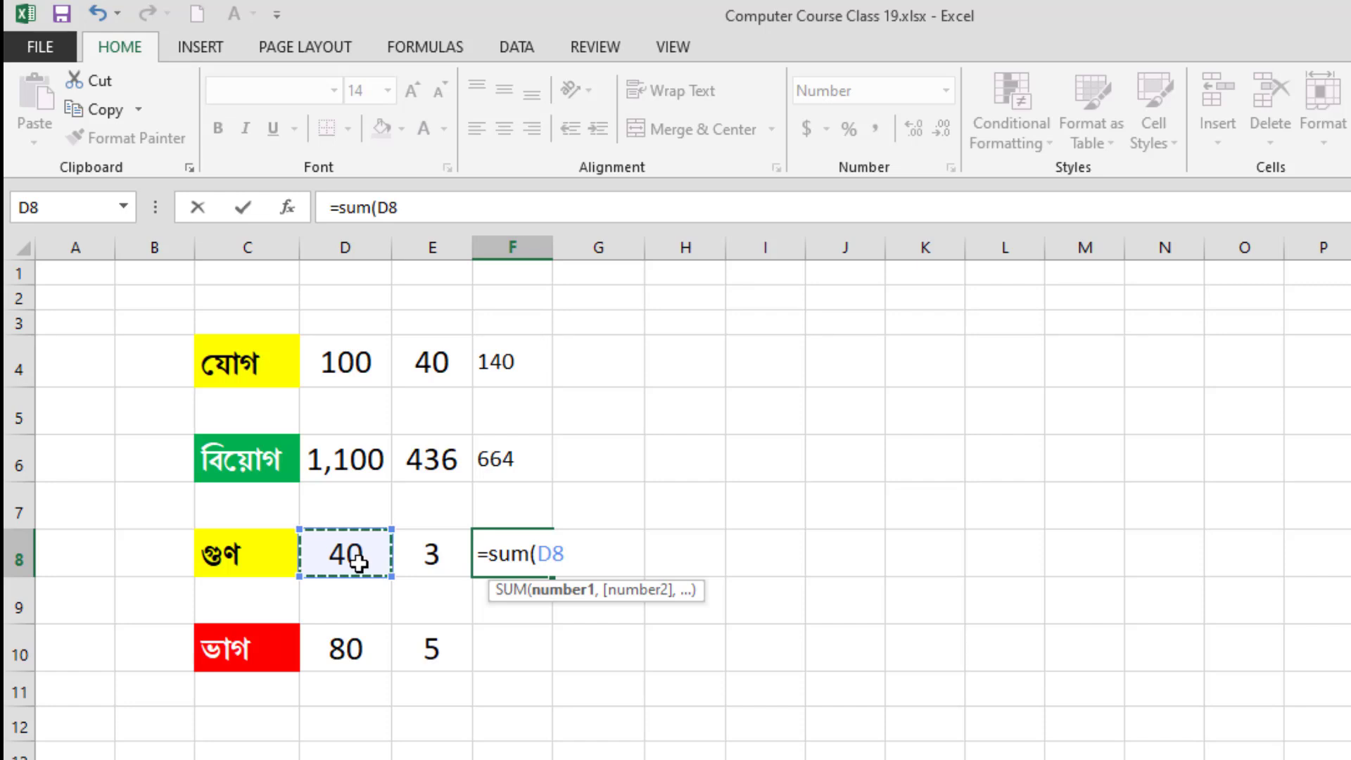
type("*")
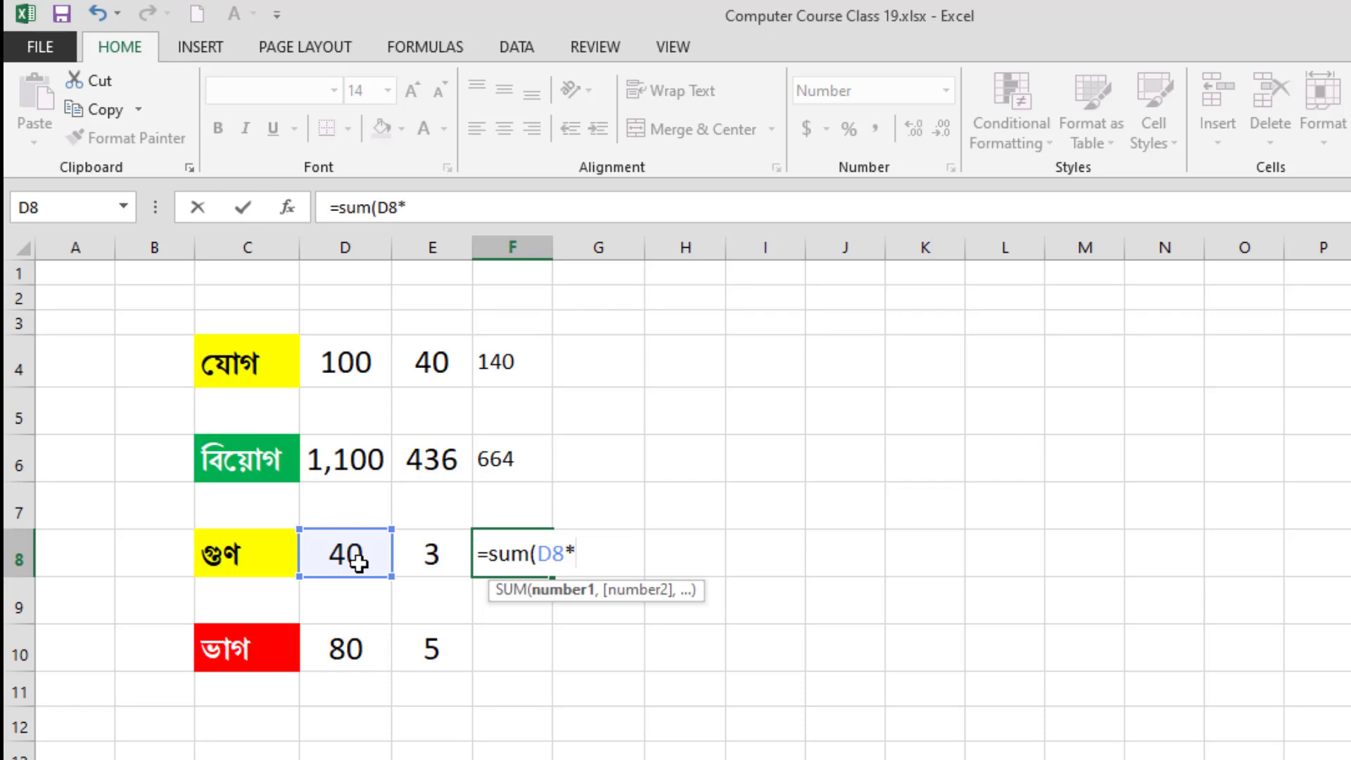
left_click(436, 556)
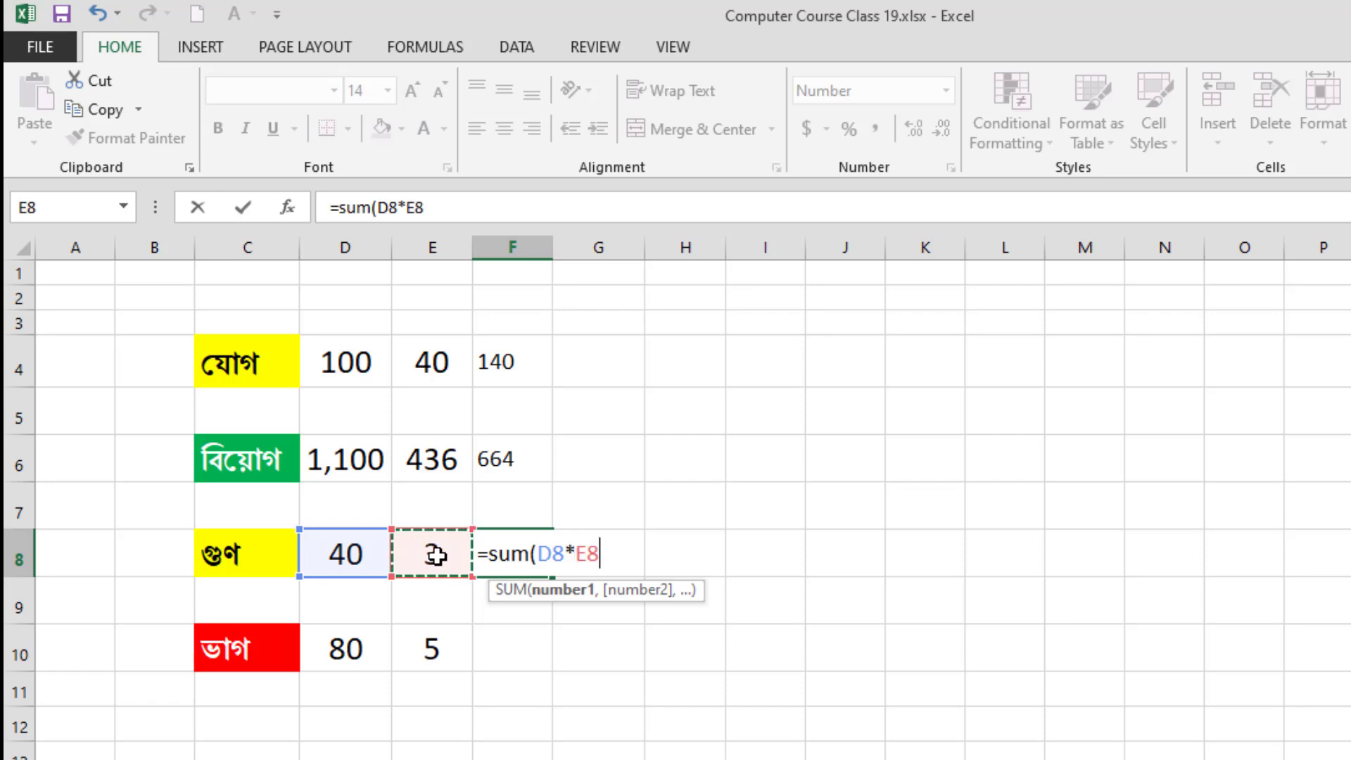
type(")")
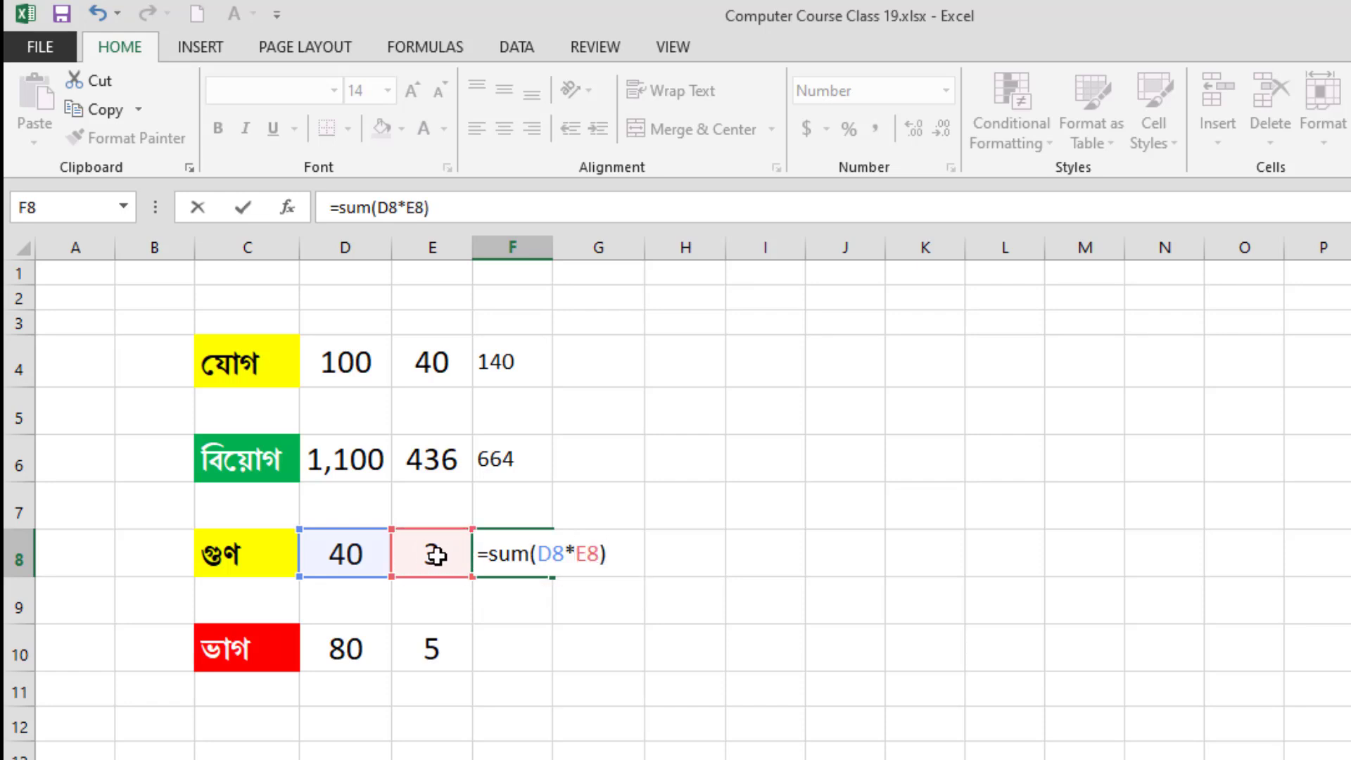
key("Return")
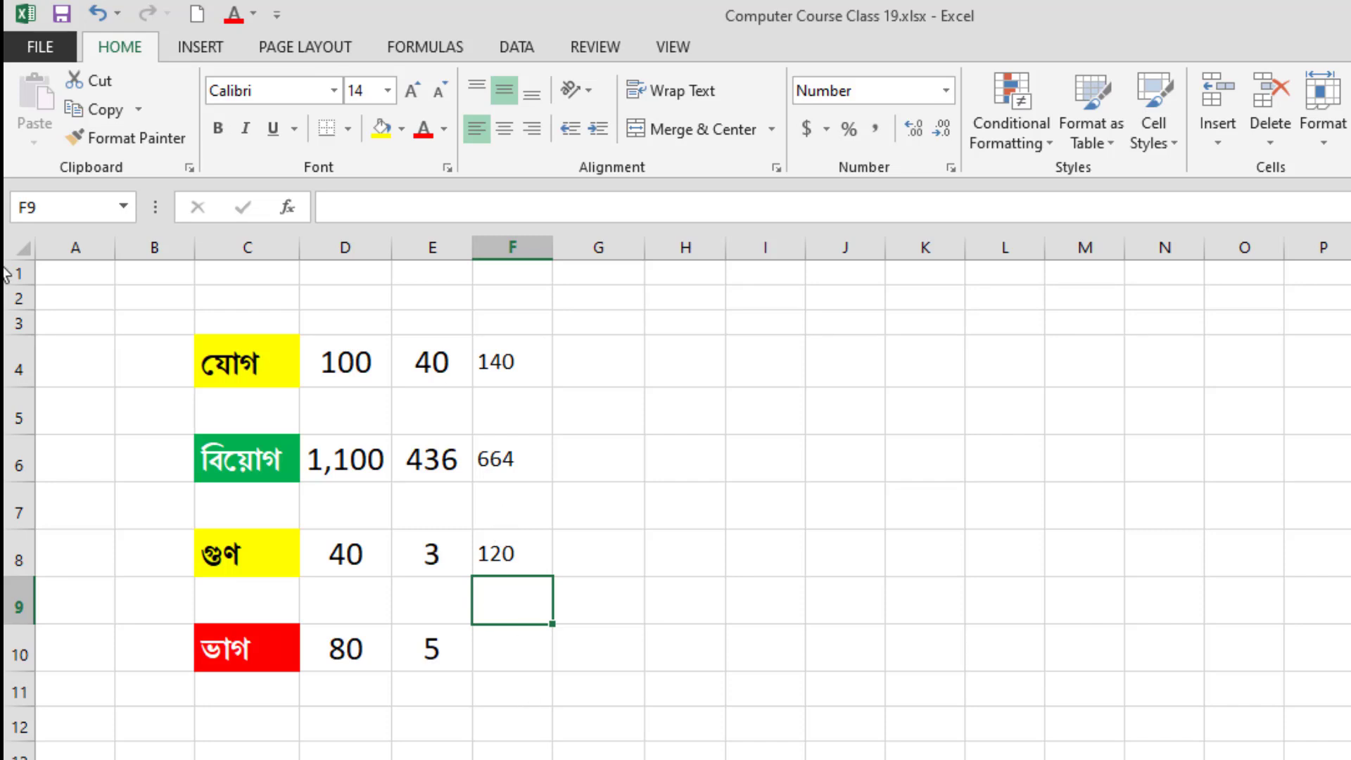
Enter the formula =SUM(D10/E10) in cell F10 to divide the first number of the division row by the second.
left_click(513, 652)
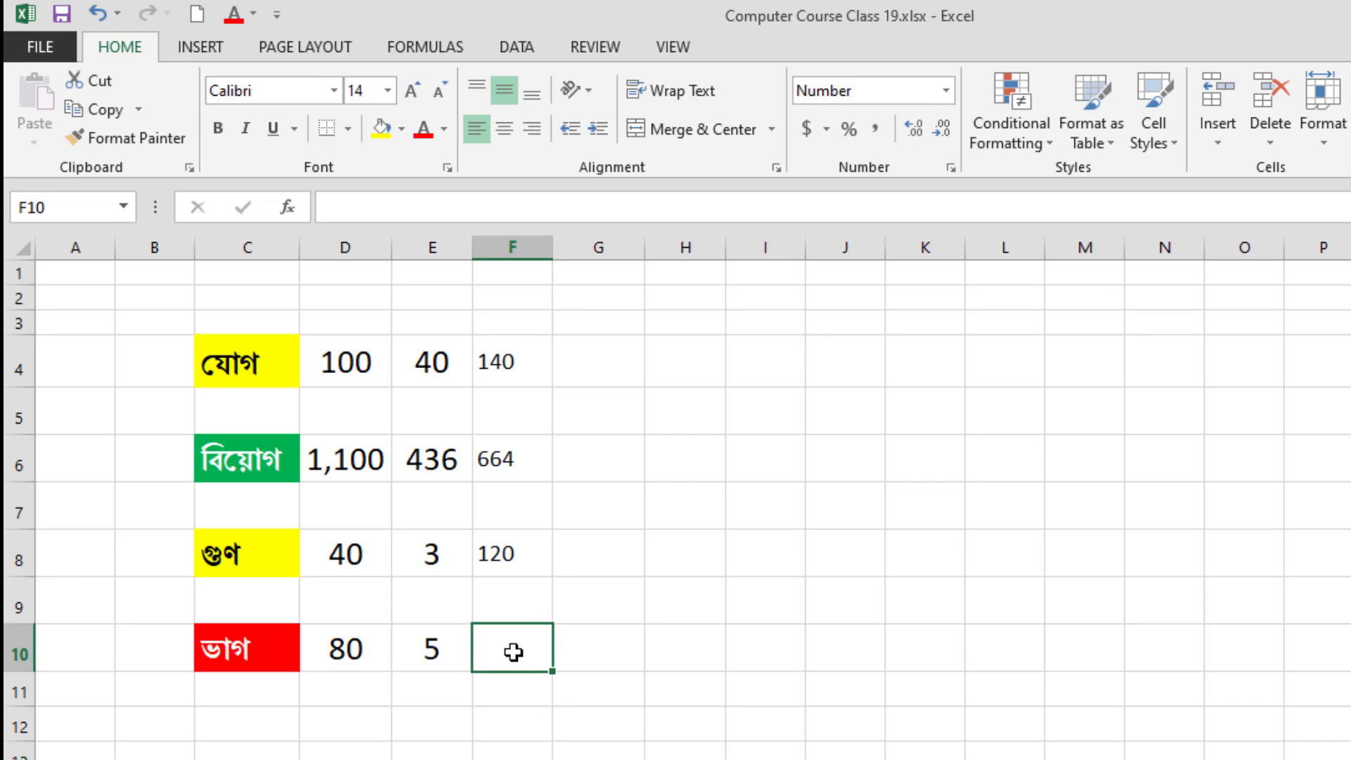
type("=sum")
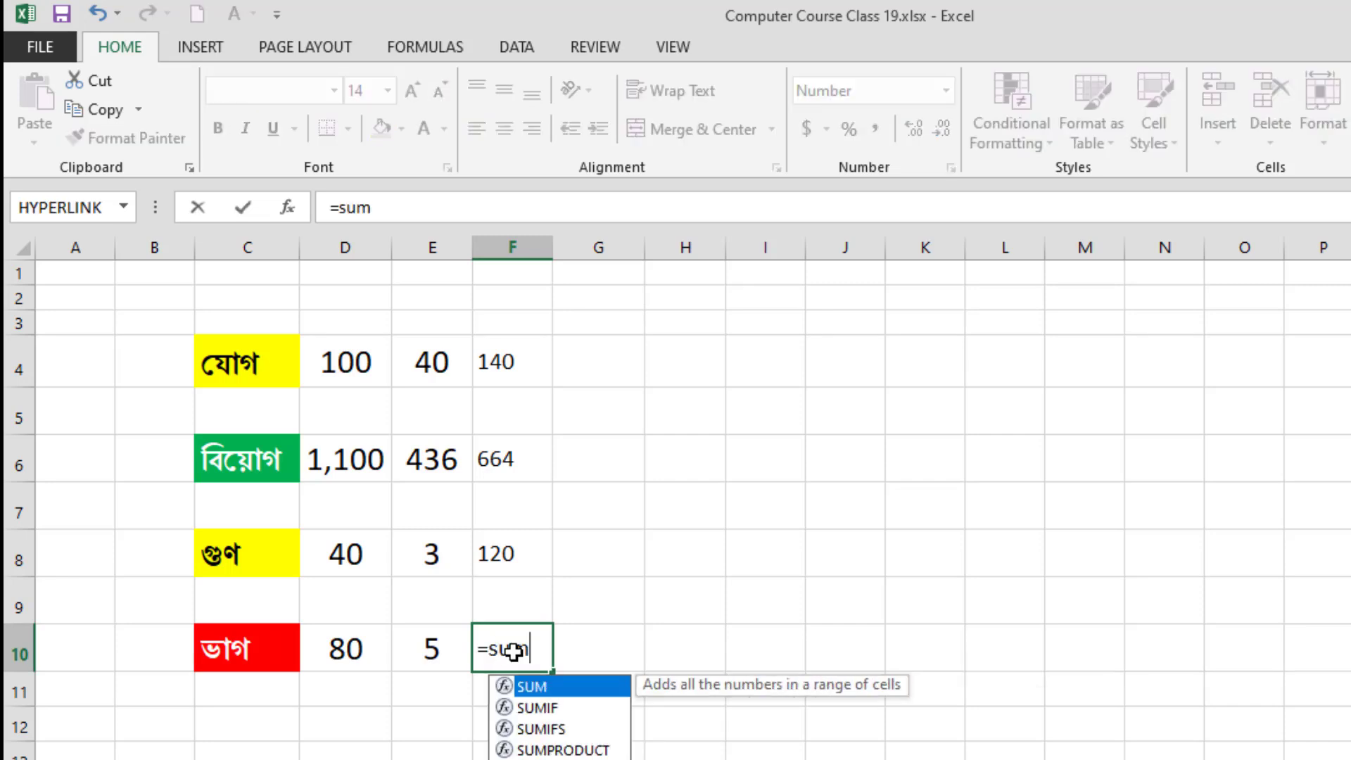
type("(")
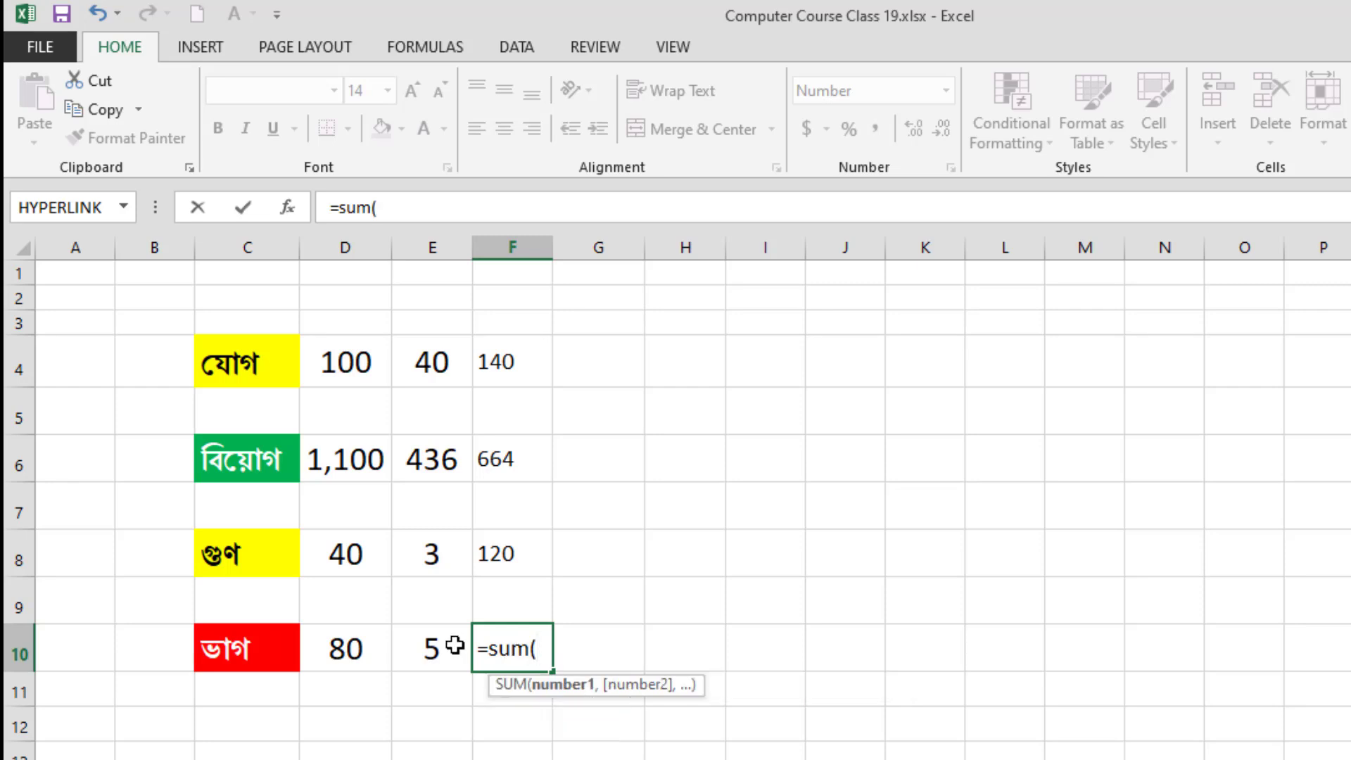
left_click(337, 651)
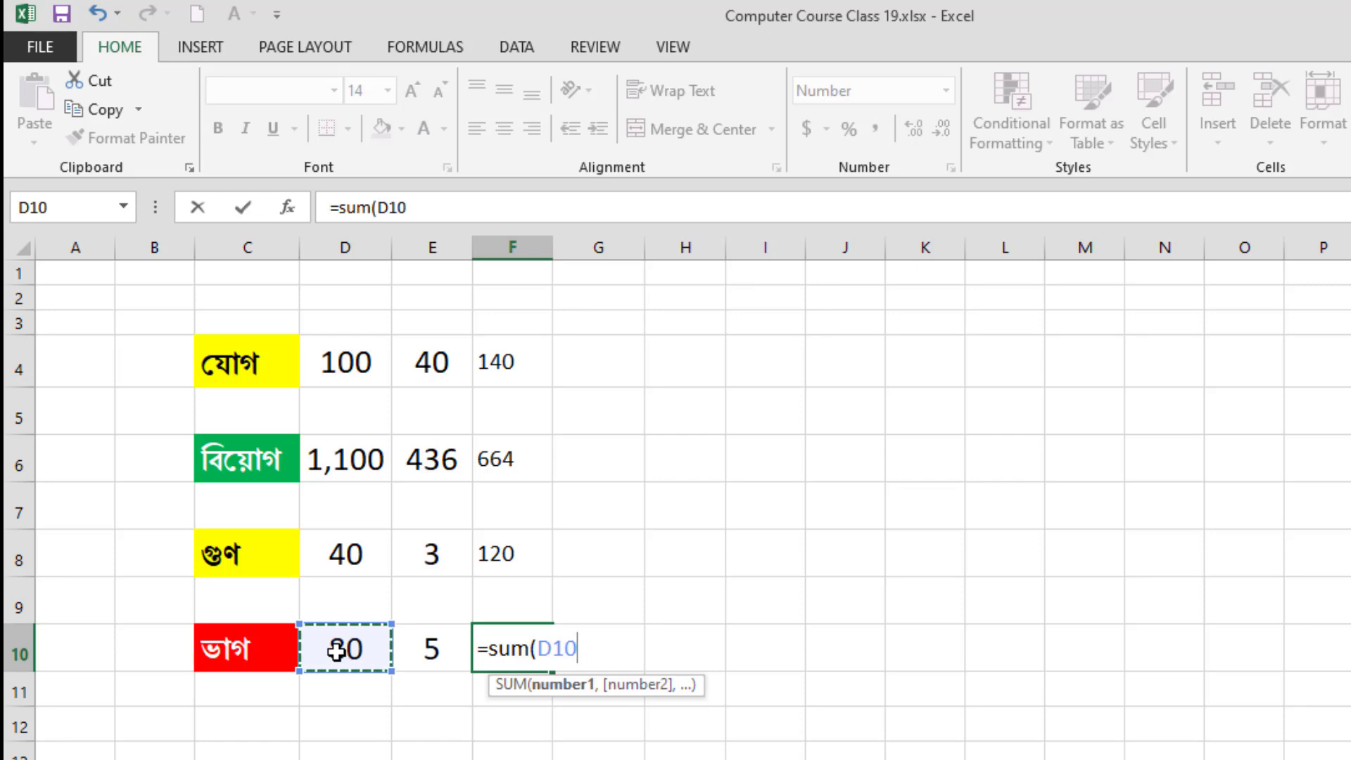
type("/")
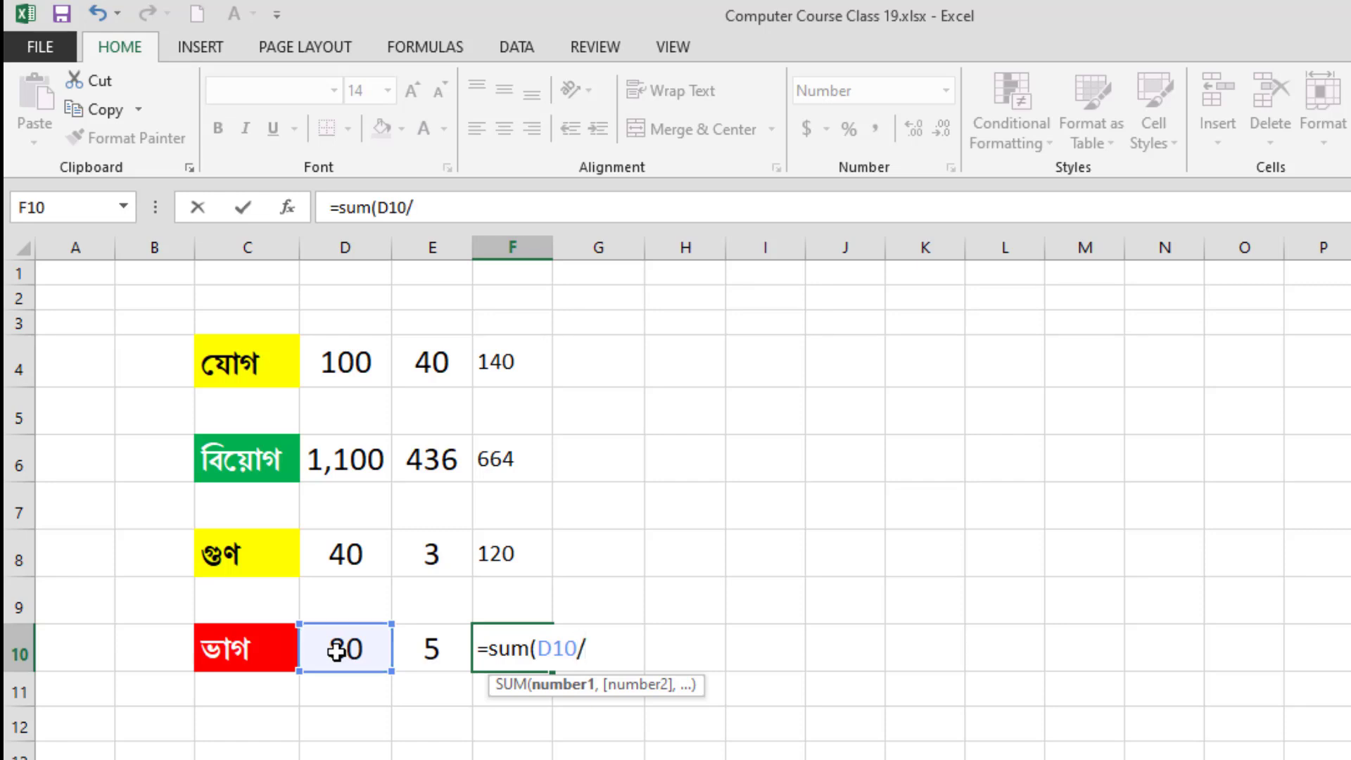
left_click(434, 654)
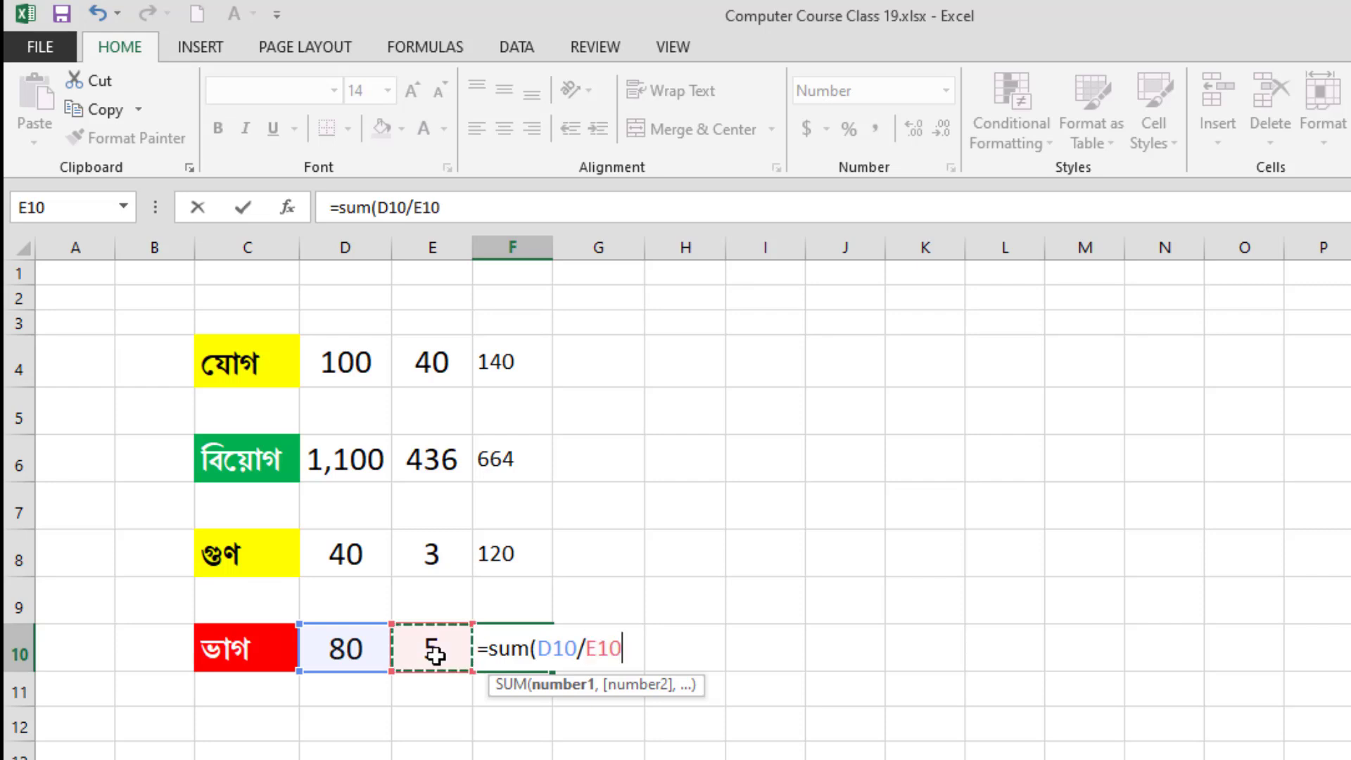
type(")")
key("Return")
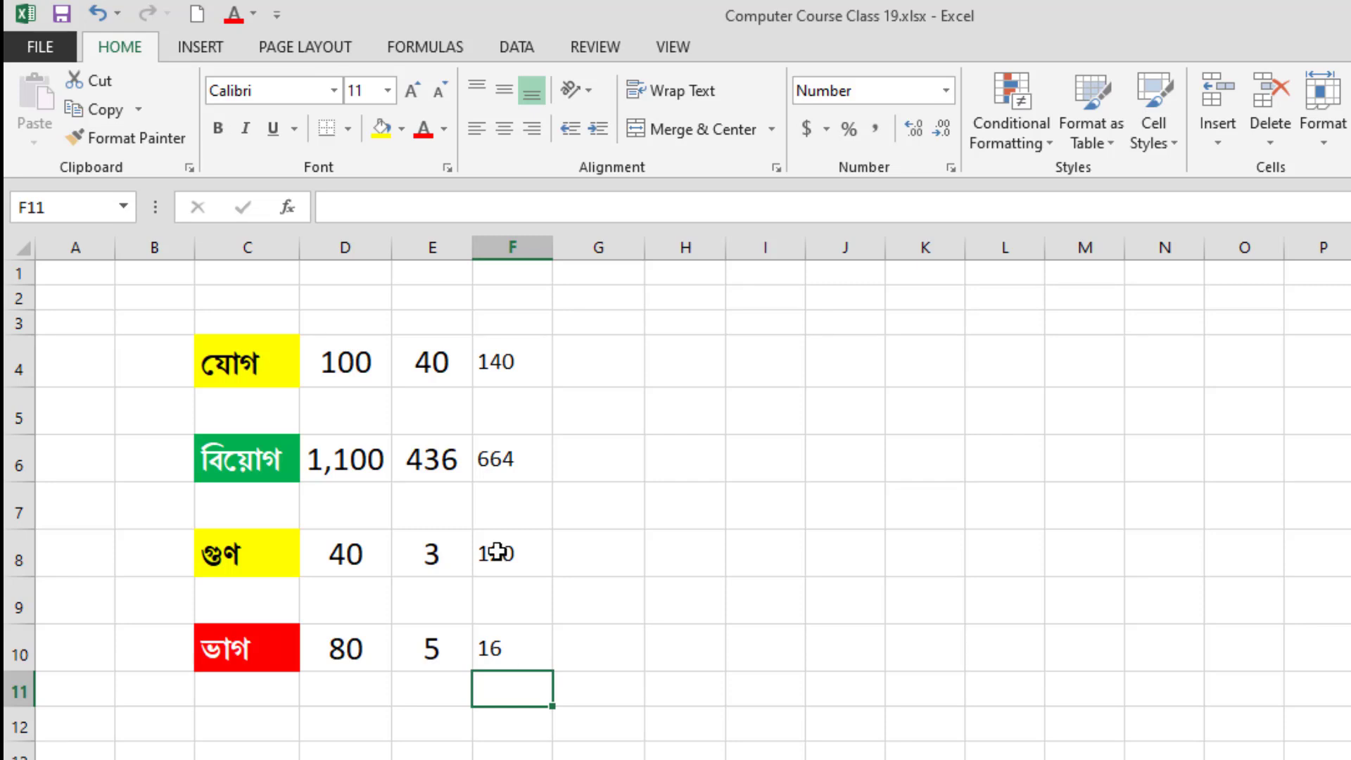
Review the basic calculation results and switch to the "Video 1, Practice File" worksheet.
left_click(525, 374)
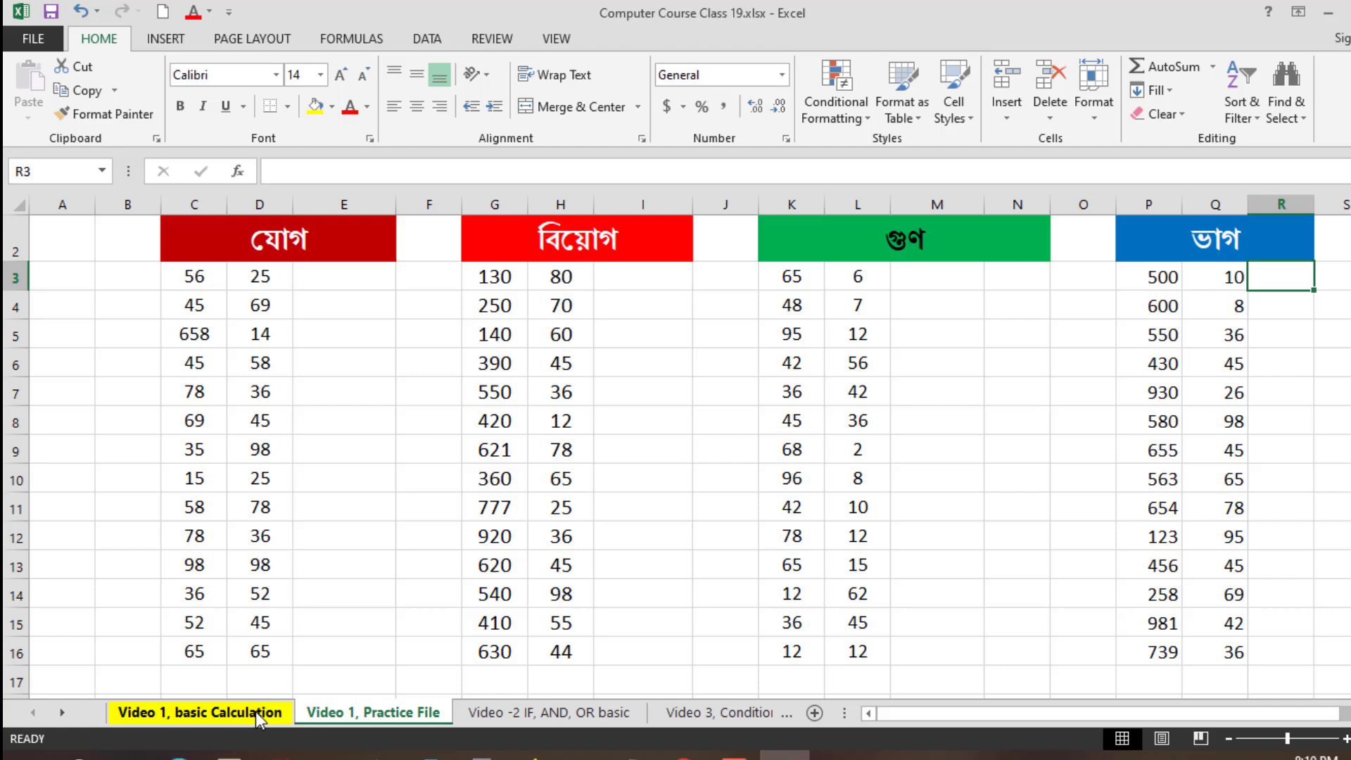
left_click(259, 713)
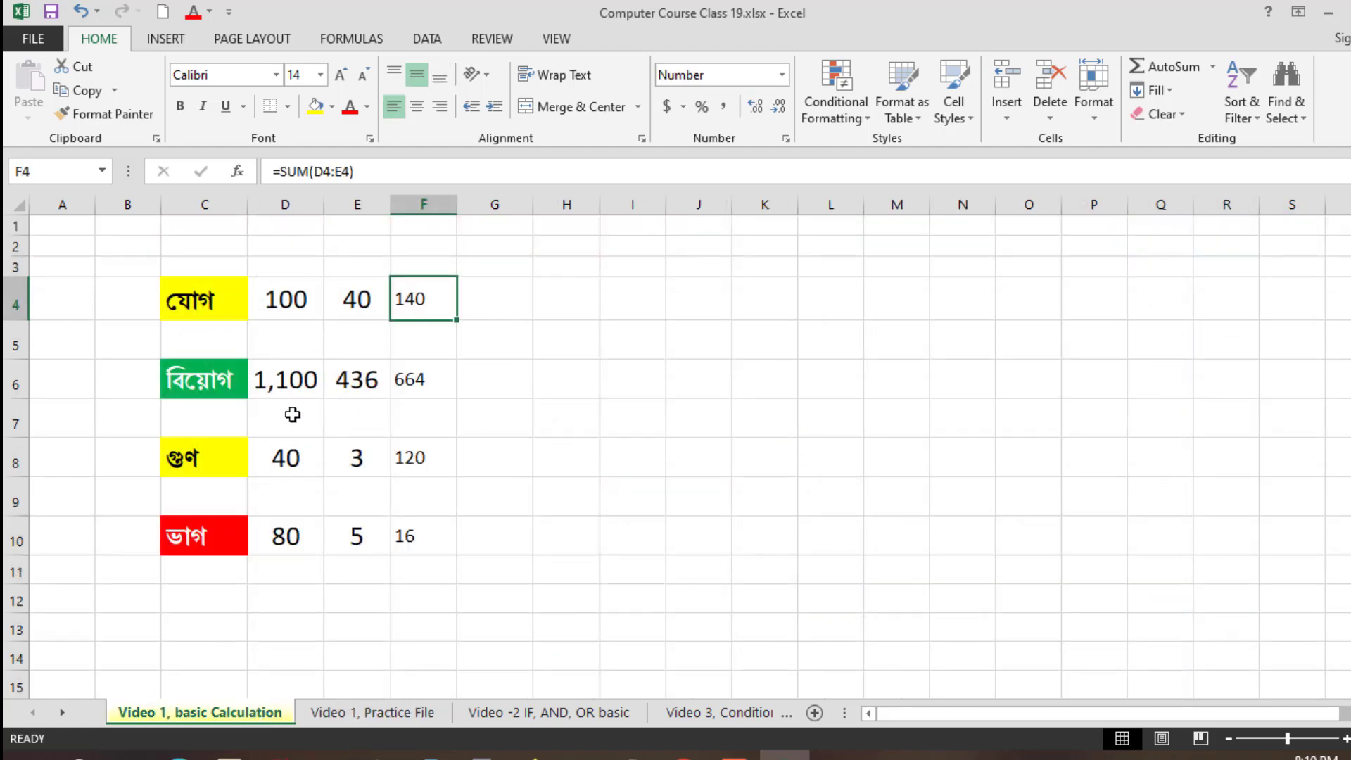
left_click(390, 712)
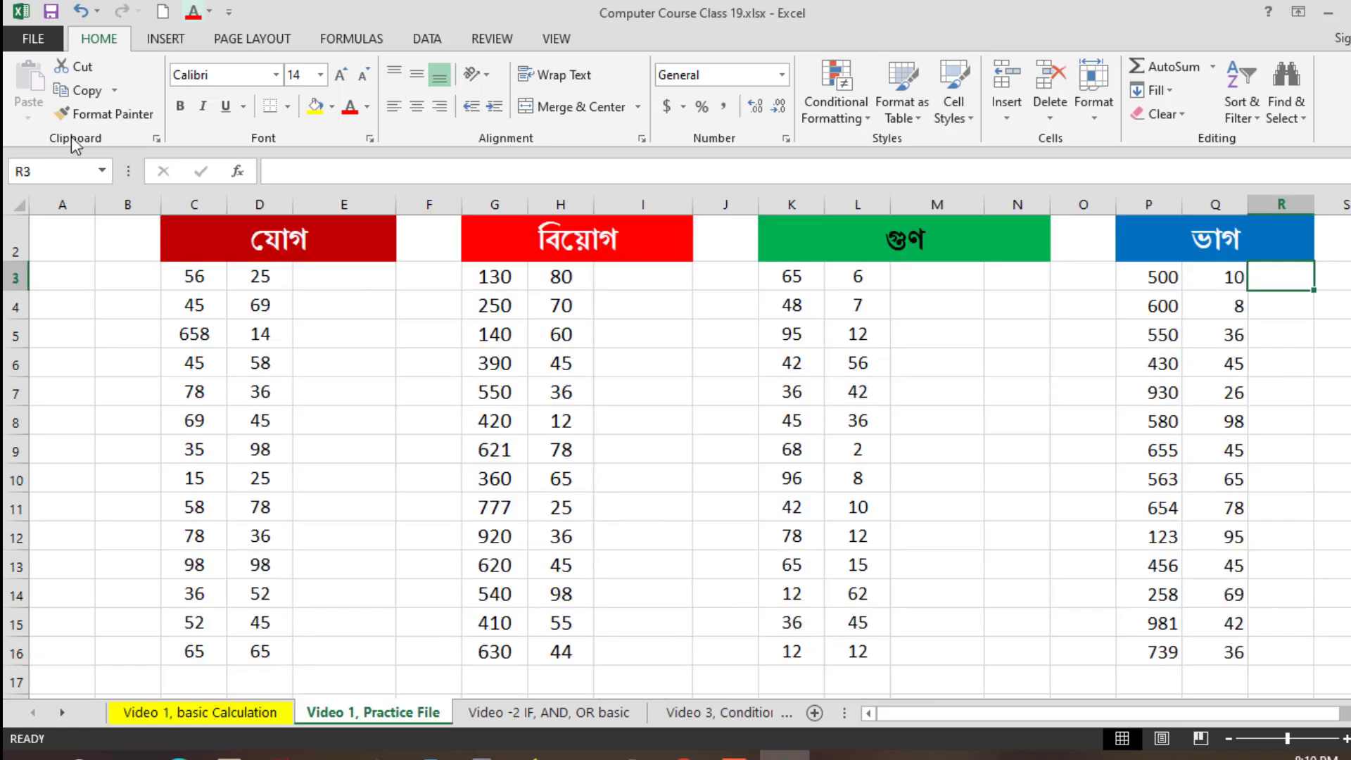
Enter the formula =SUM(C3:D3) in cell E3 to add the first pair of numbers in the addition table.
left_click(349, 282)
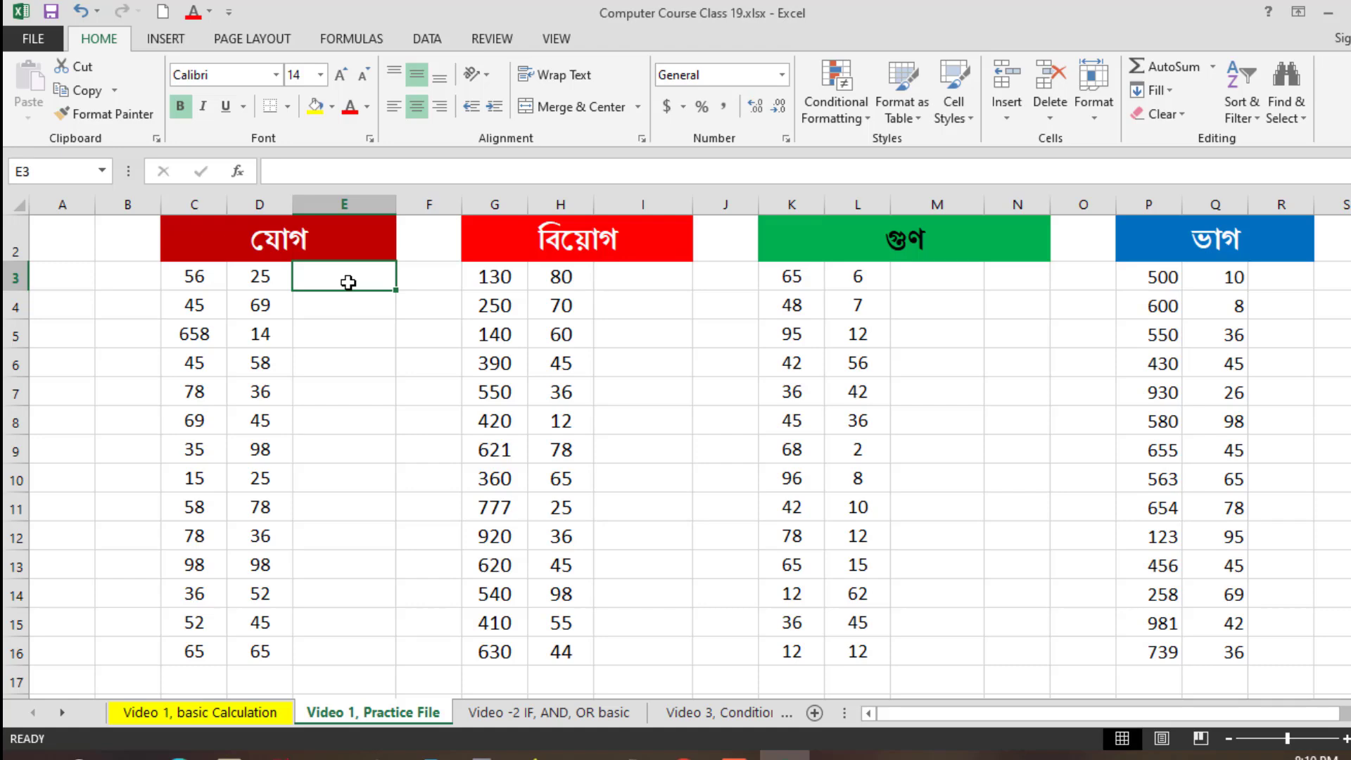
type("=")
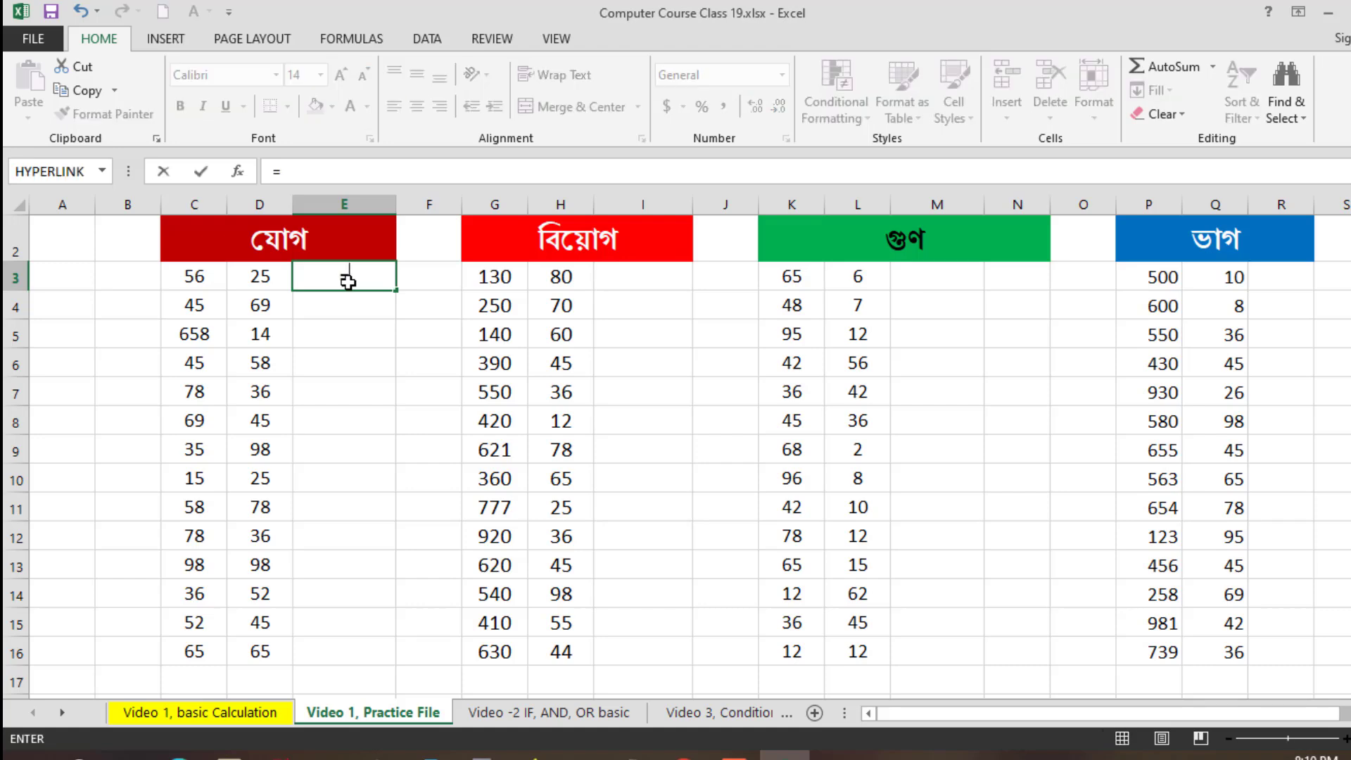
type("sum")
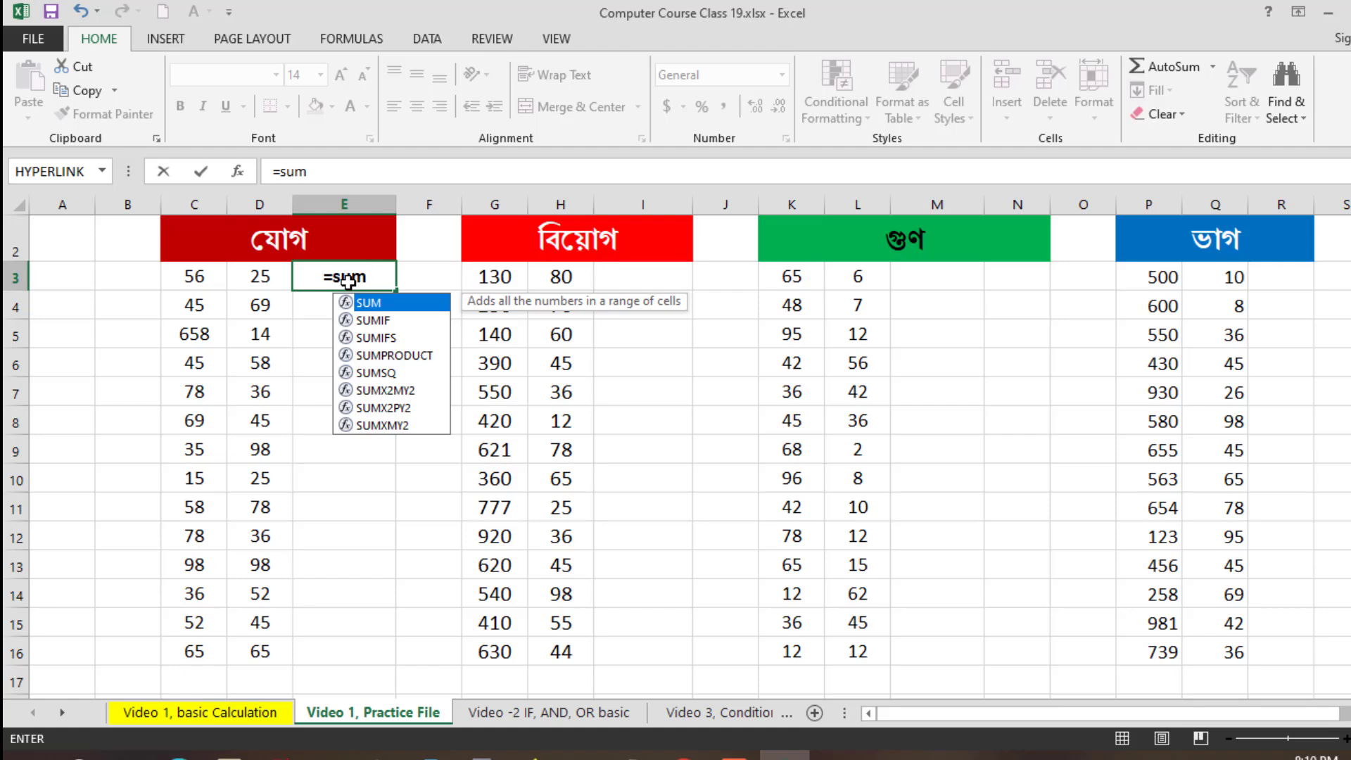
type("(")
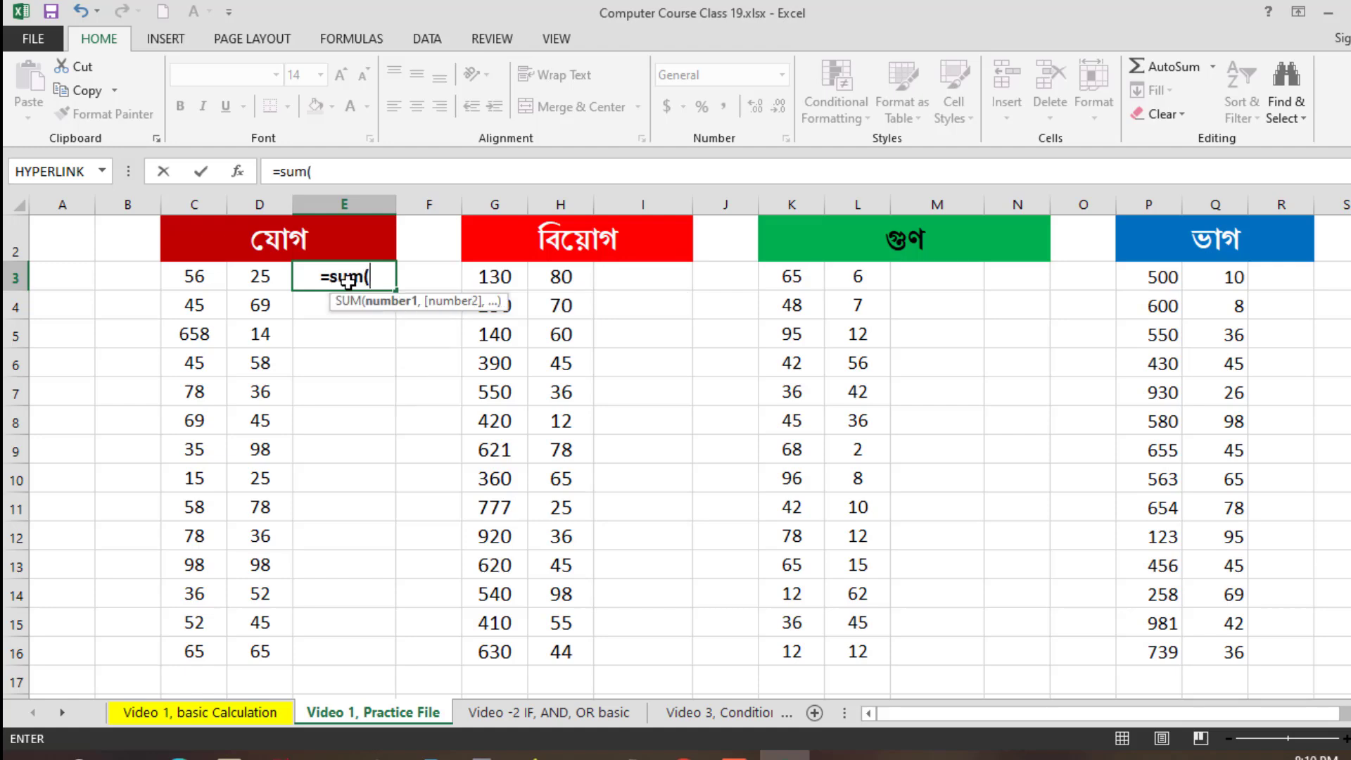
left_click(207, 271)
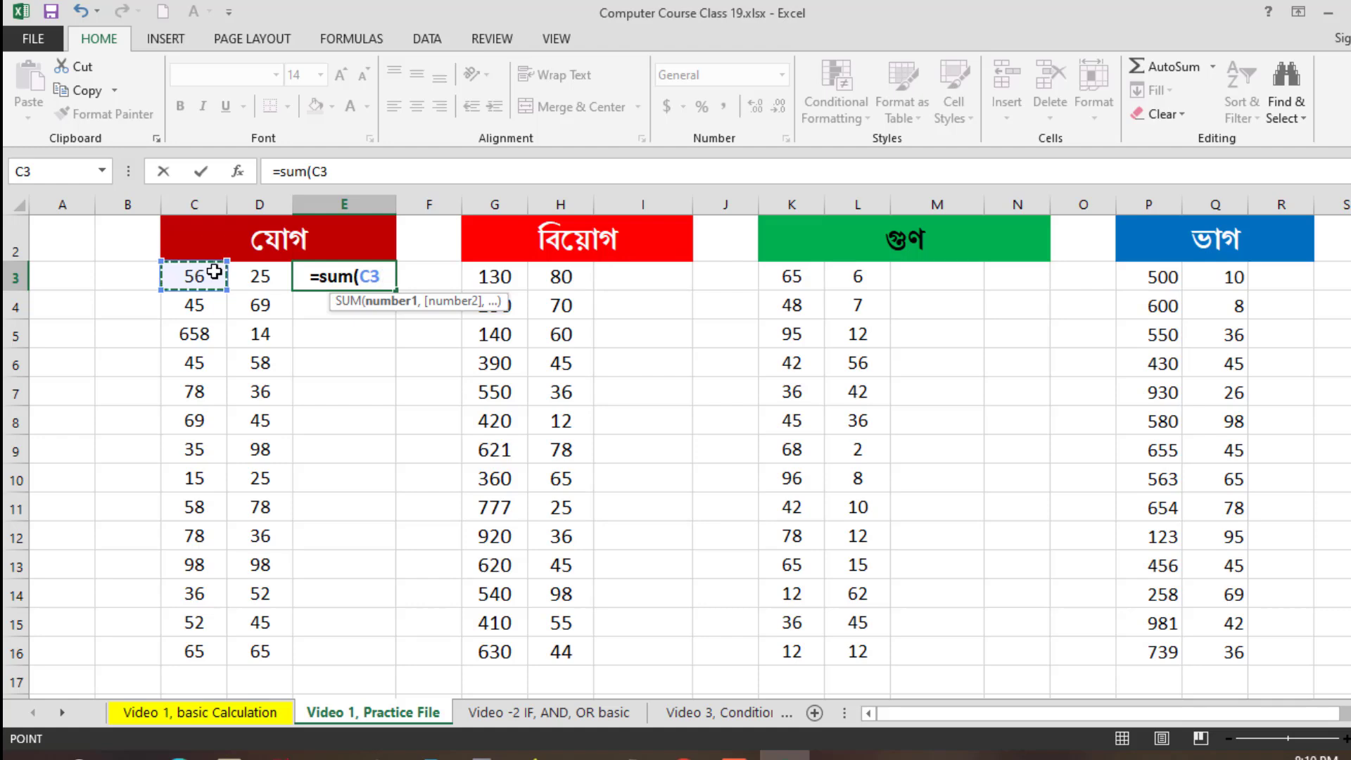
key("F8")
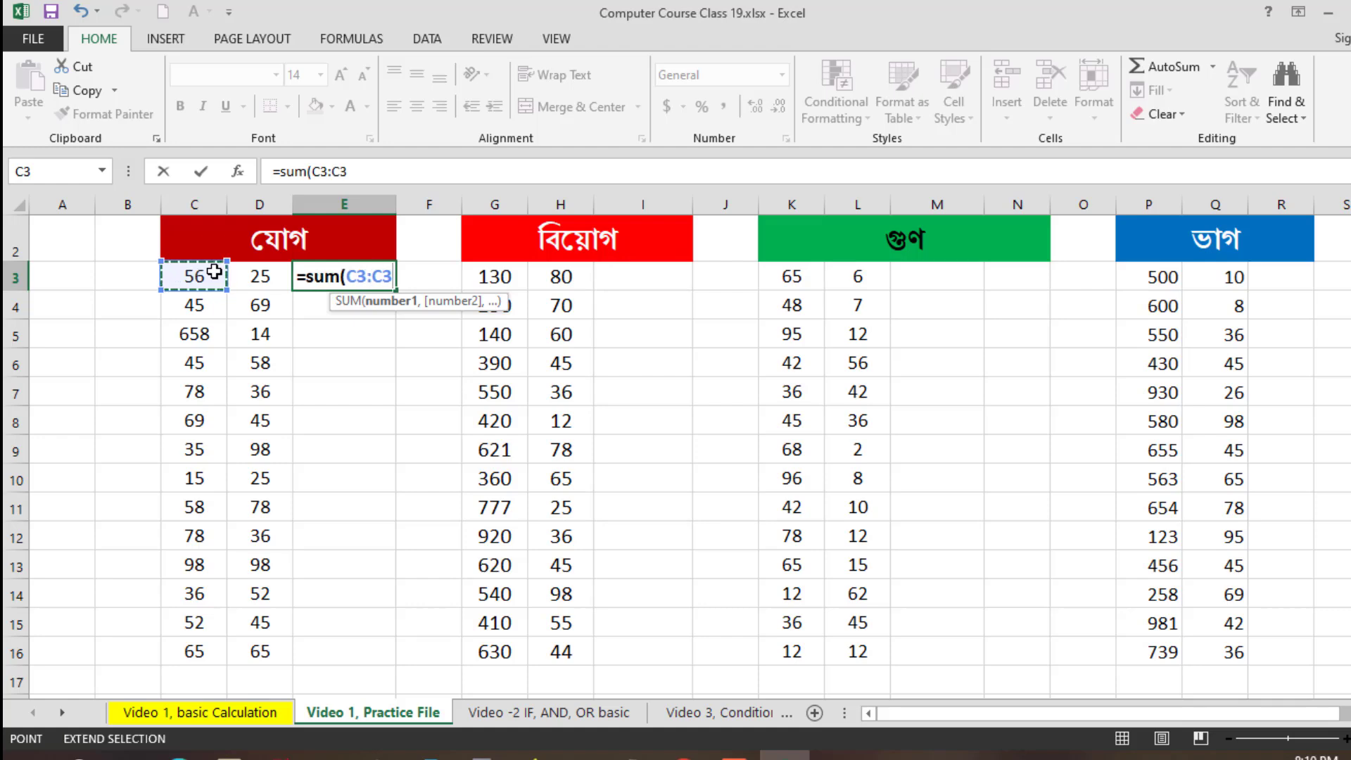
left_click(271, 283)
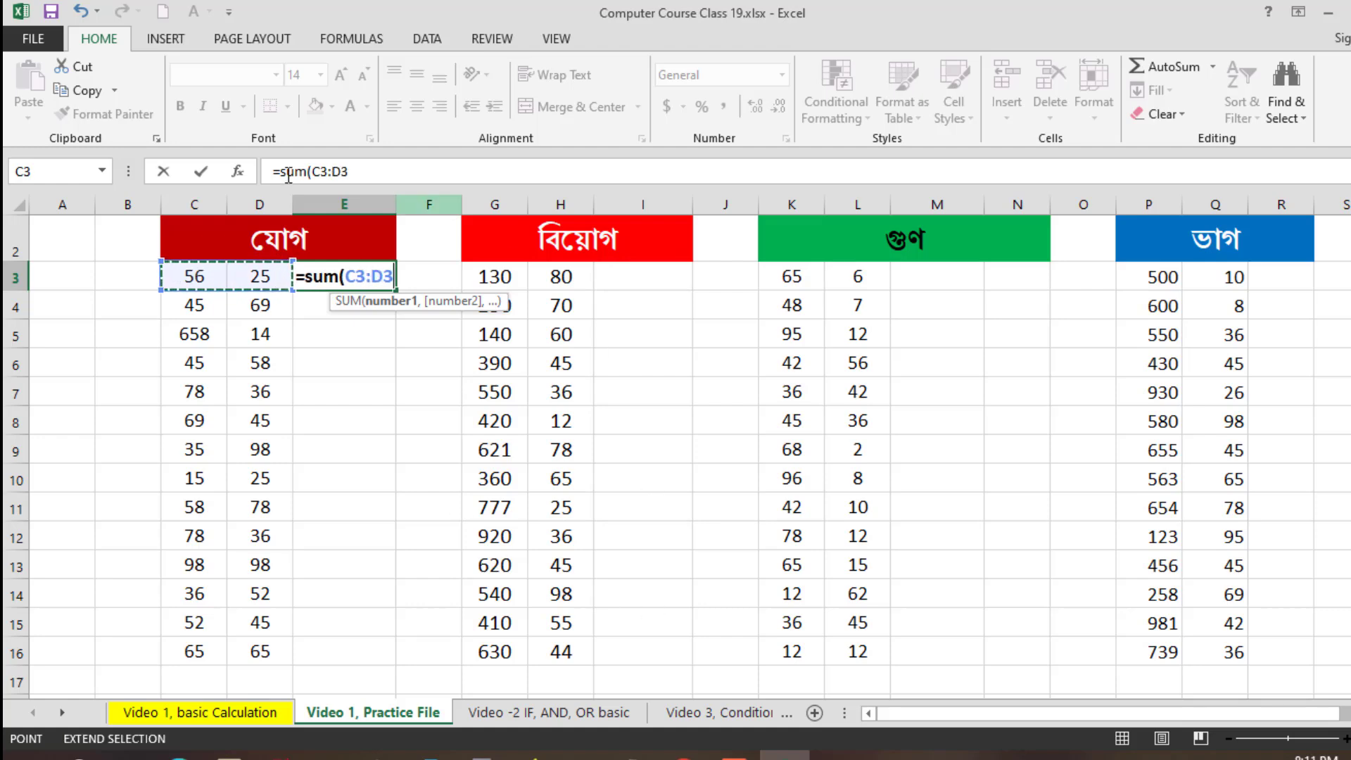
type(")")
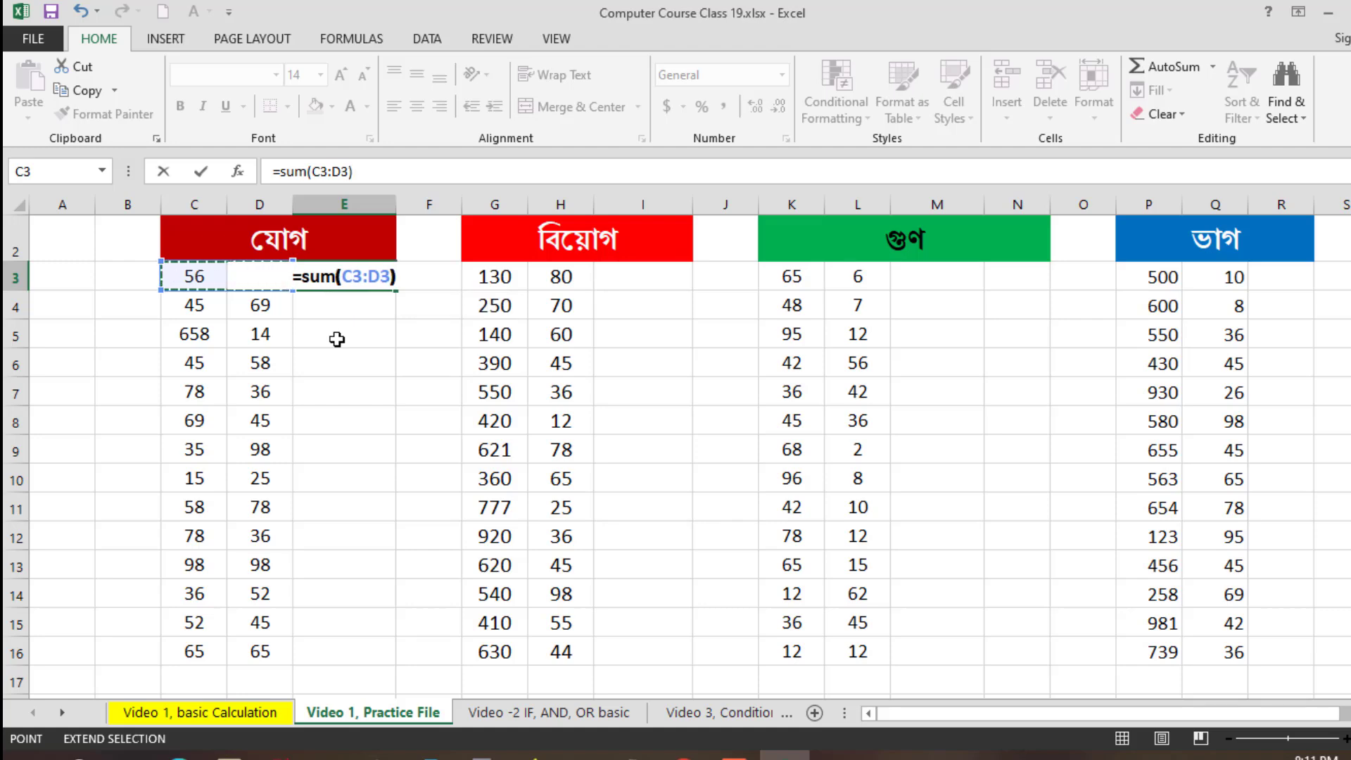
key("Return")
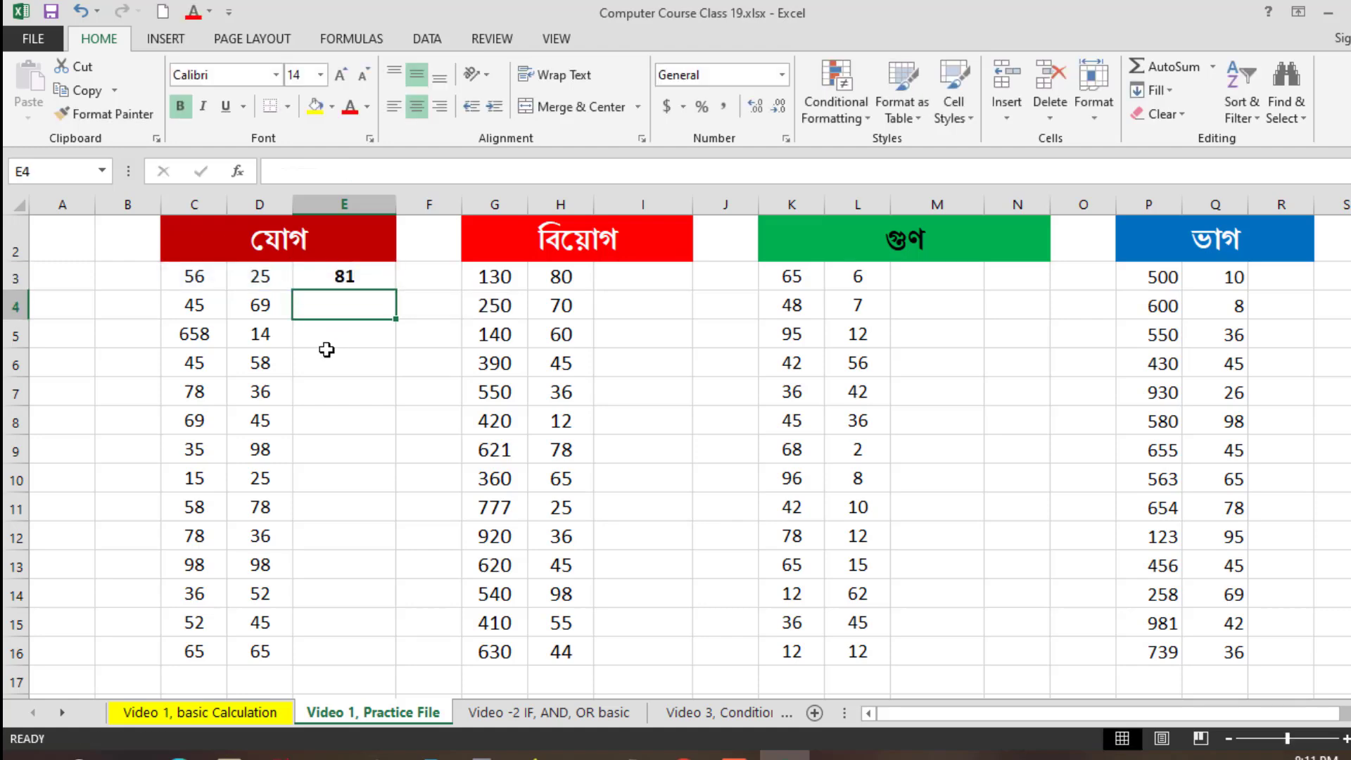
Fill the addition formula from cell E3 down through E16 and check the copied formula in E10.
left_click(343, 268)
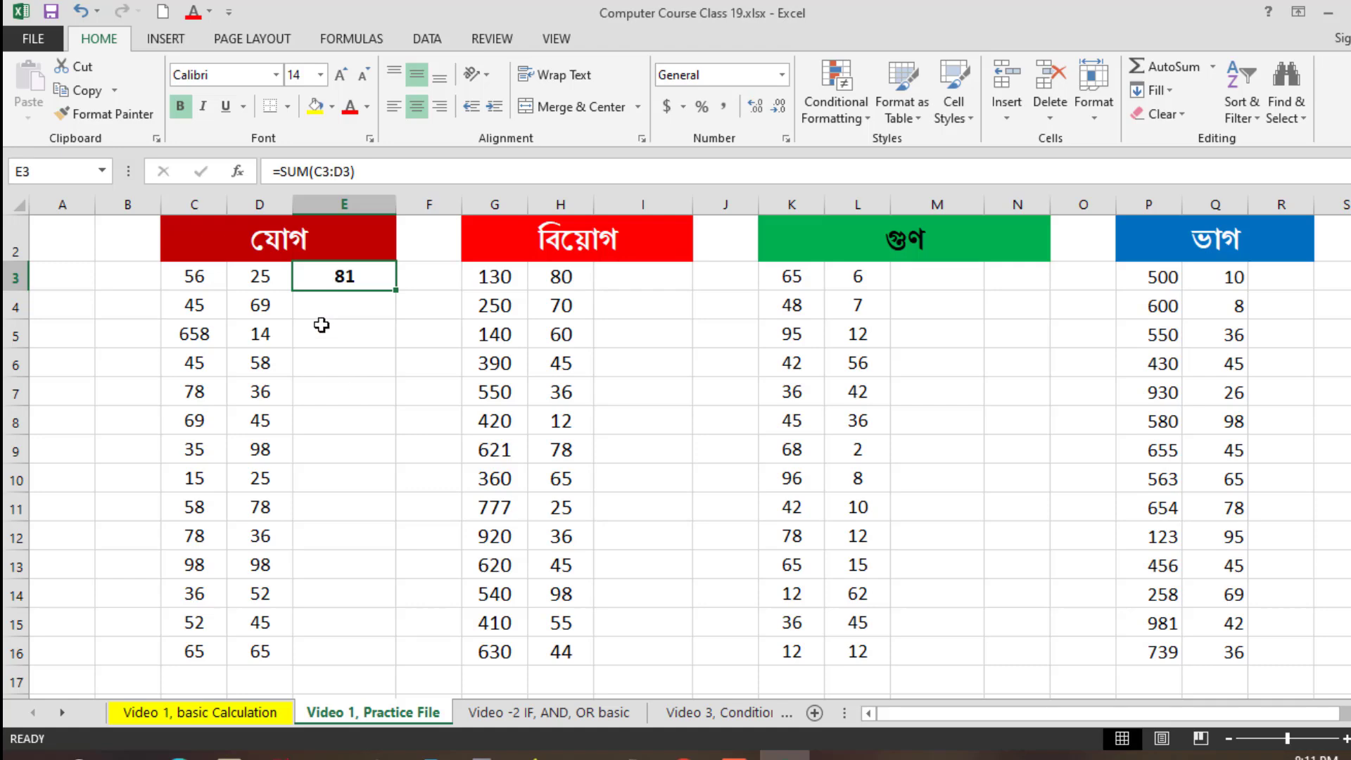
left_click(333, 306)
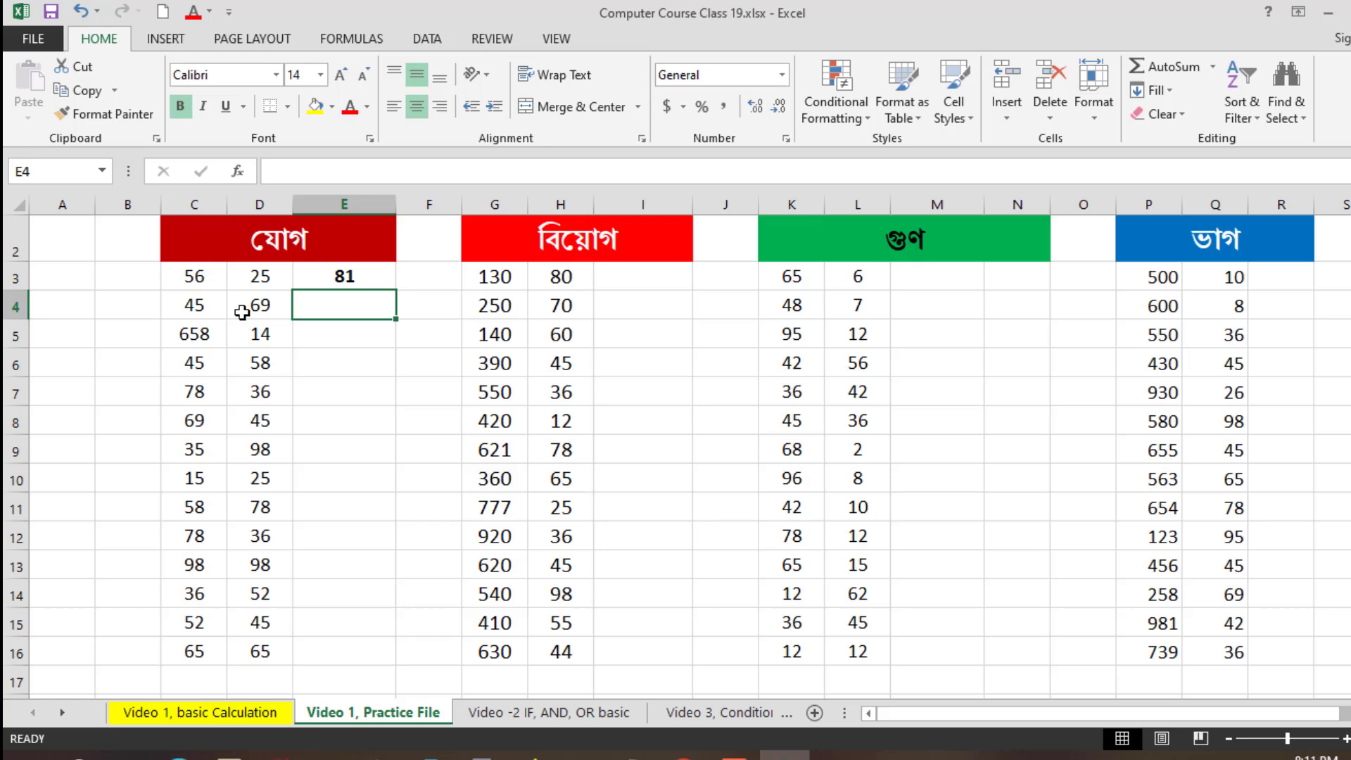
left_click(344, 276)
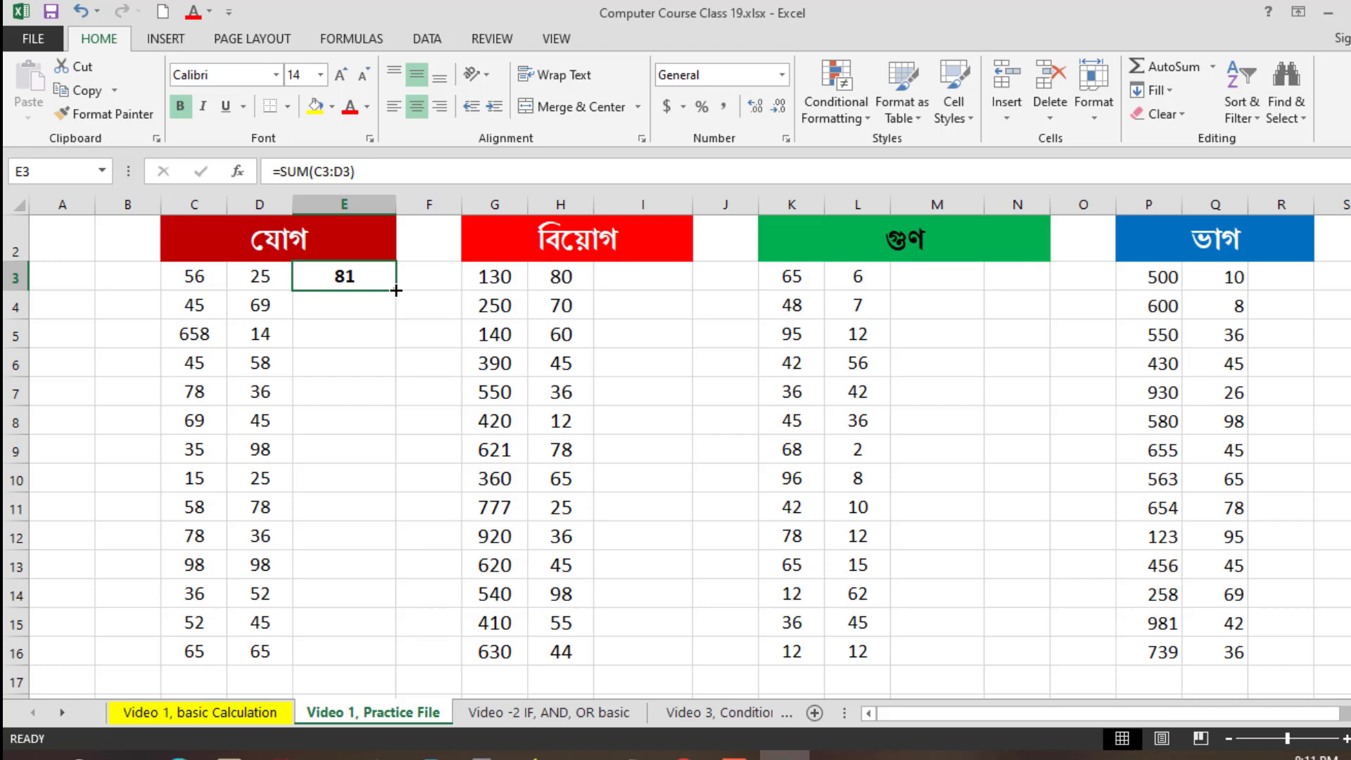
left_click_drag(396, 290, 392, 657)
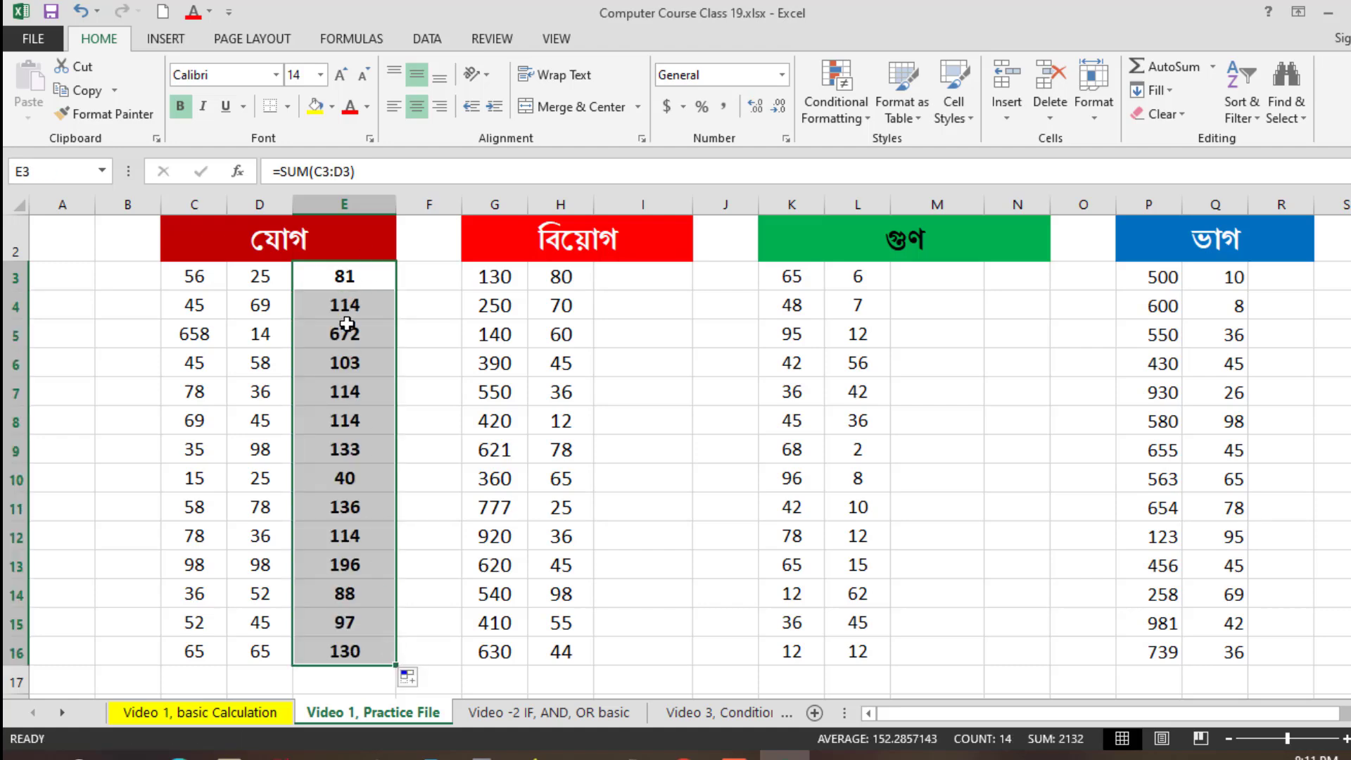
left_click(359, 483)
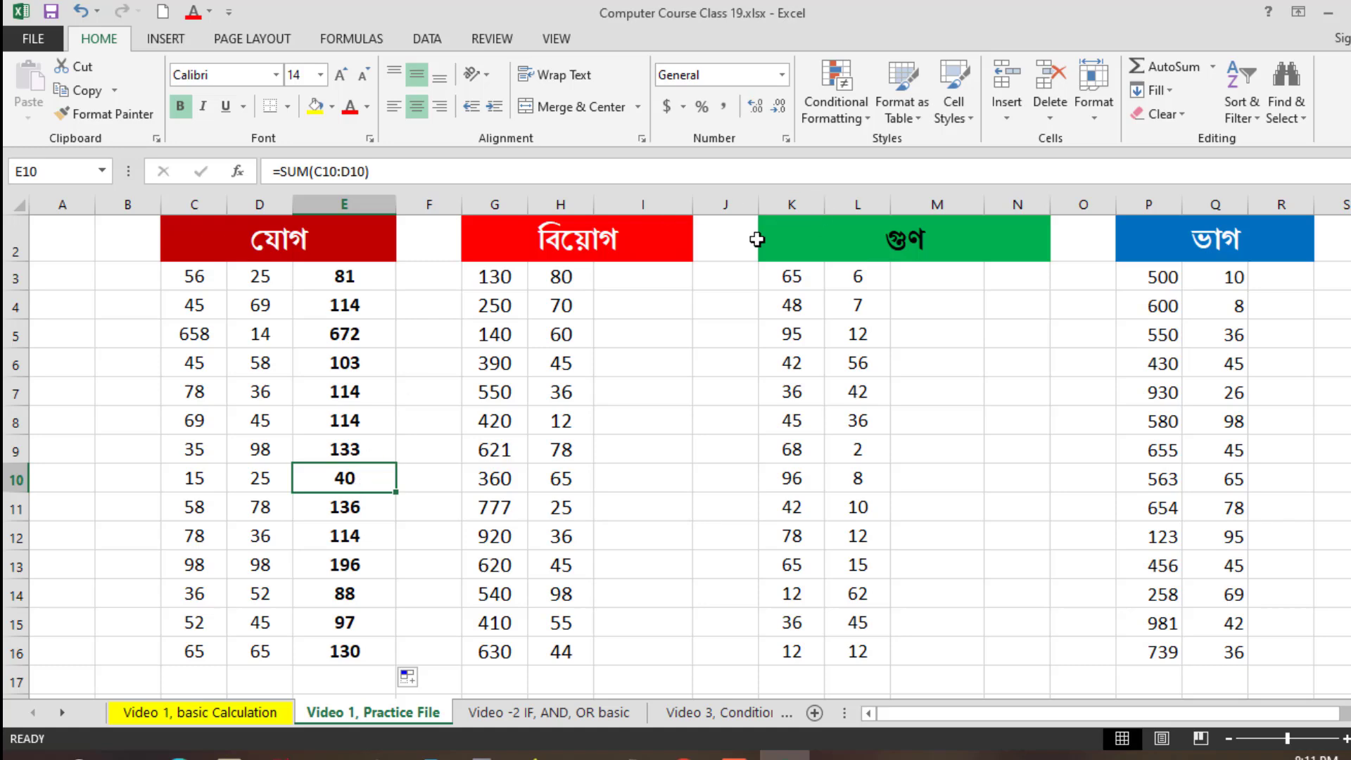
Enter the formula =SUM(G3-H3) in cell I3 to subtract the first pair of numbers in the subtraction table.
left_click(653, 275)
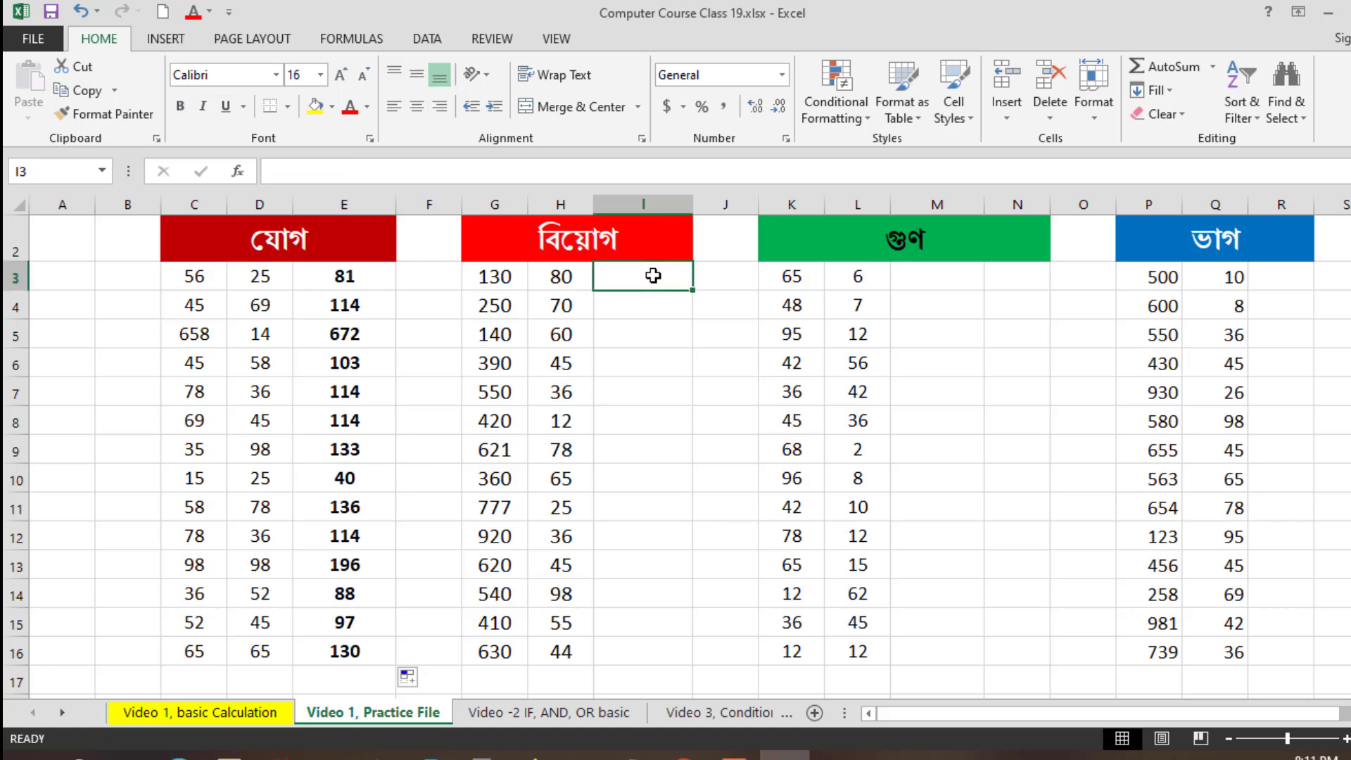
type("=su")
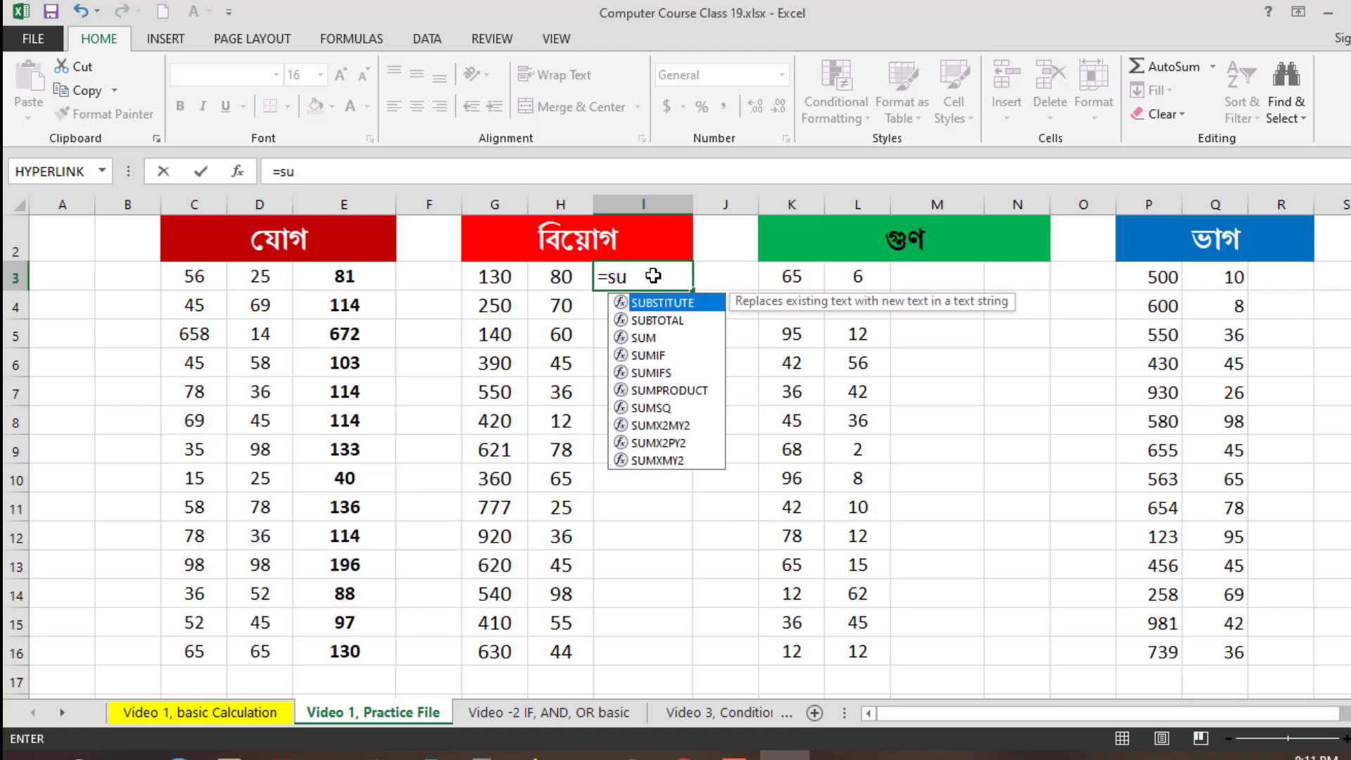
type("m(")
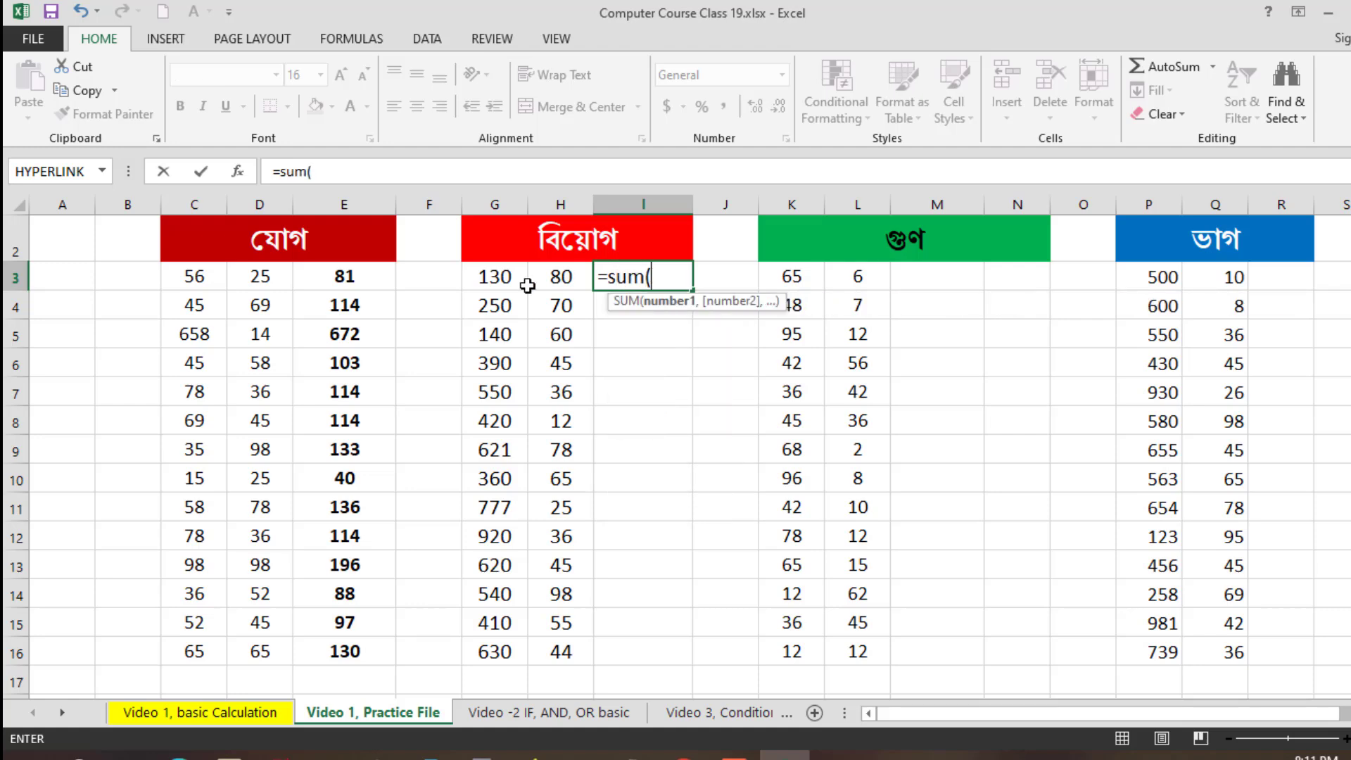
left_click(496, 280)
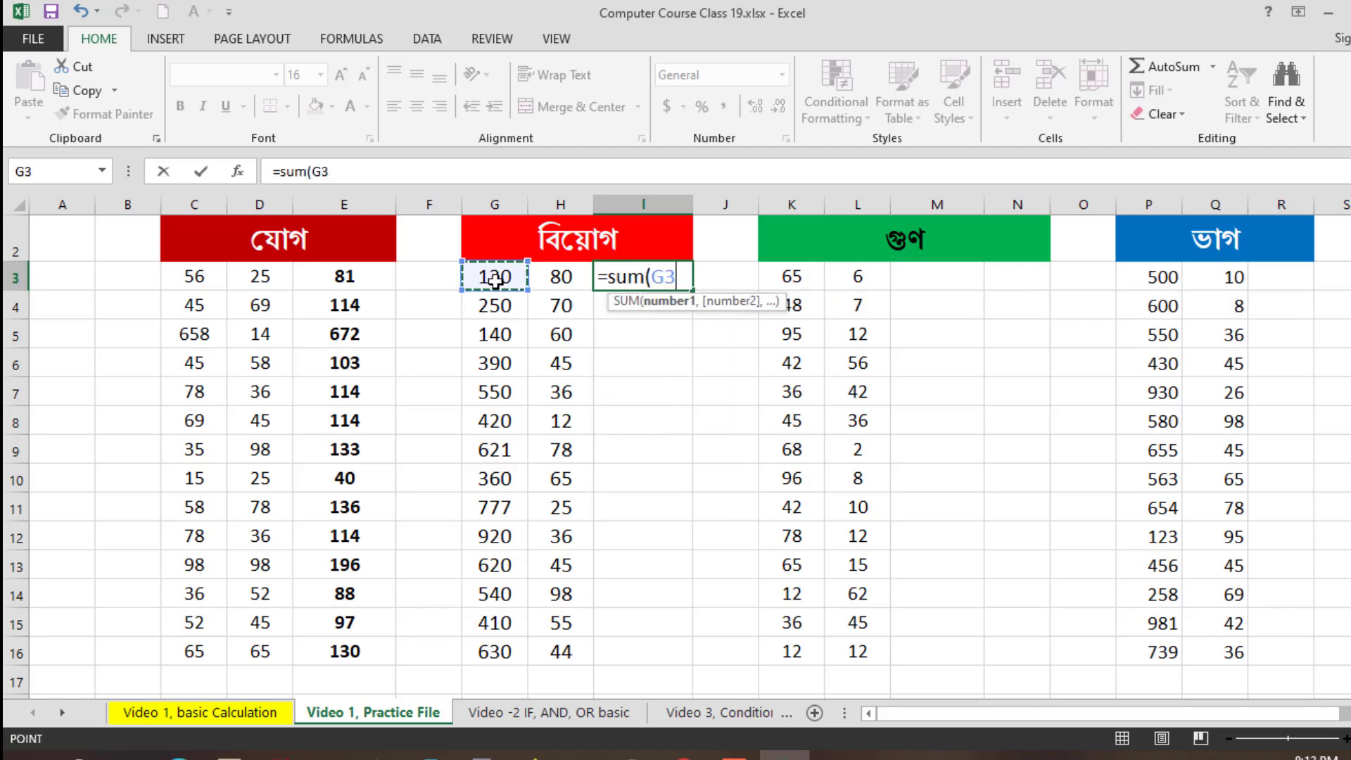
type("-")
left_click(556, 281)
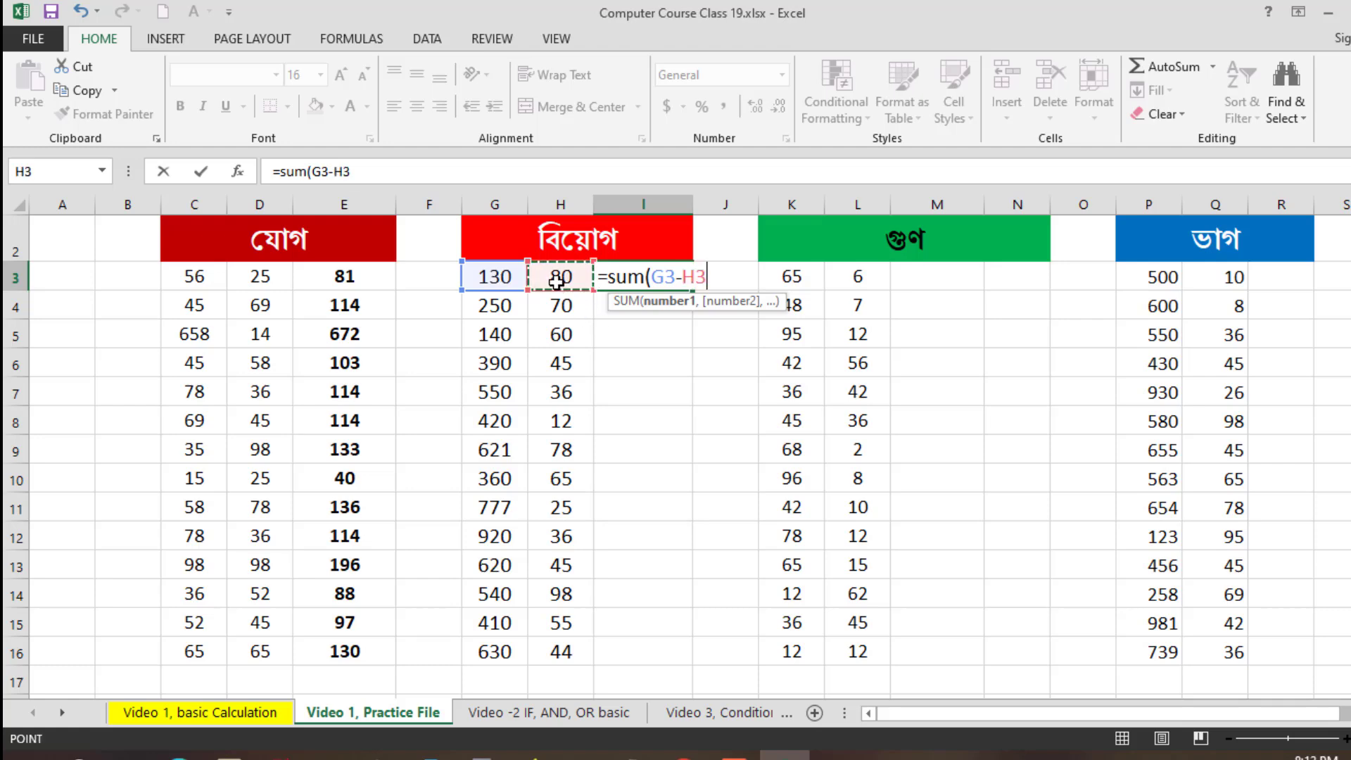
type(")")
key("Return")
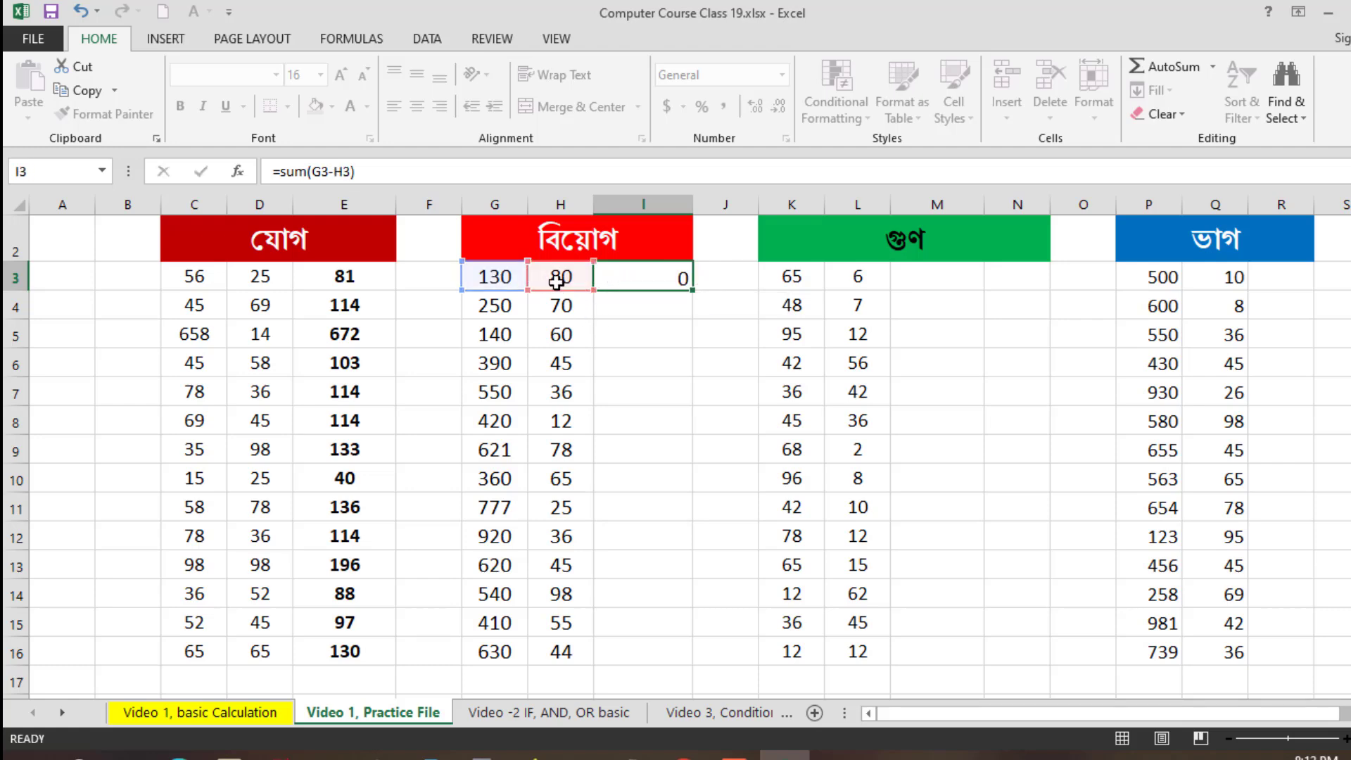
Fill the subtraction formula from cell I3 down through I16 and check the copied formula in I9.
left_click(643, 269)
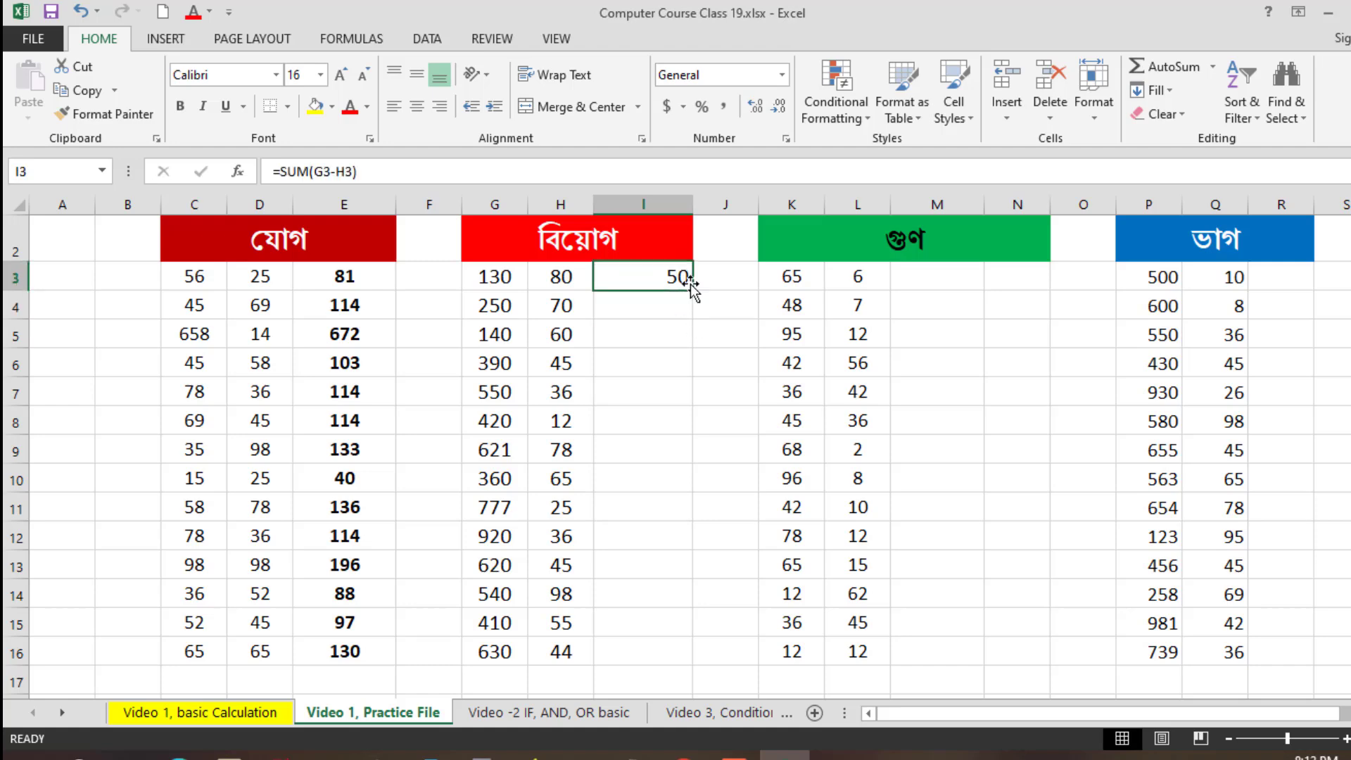
left_click_drag(689, 295, 687, 661)
left_click(652, 461)
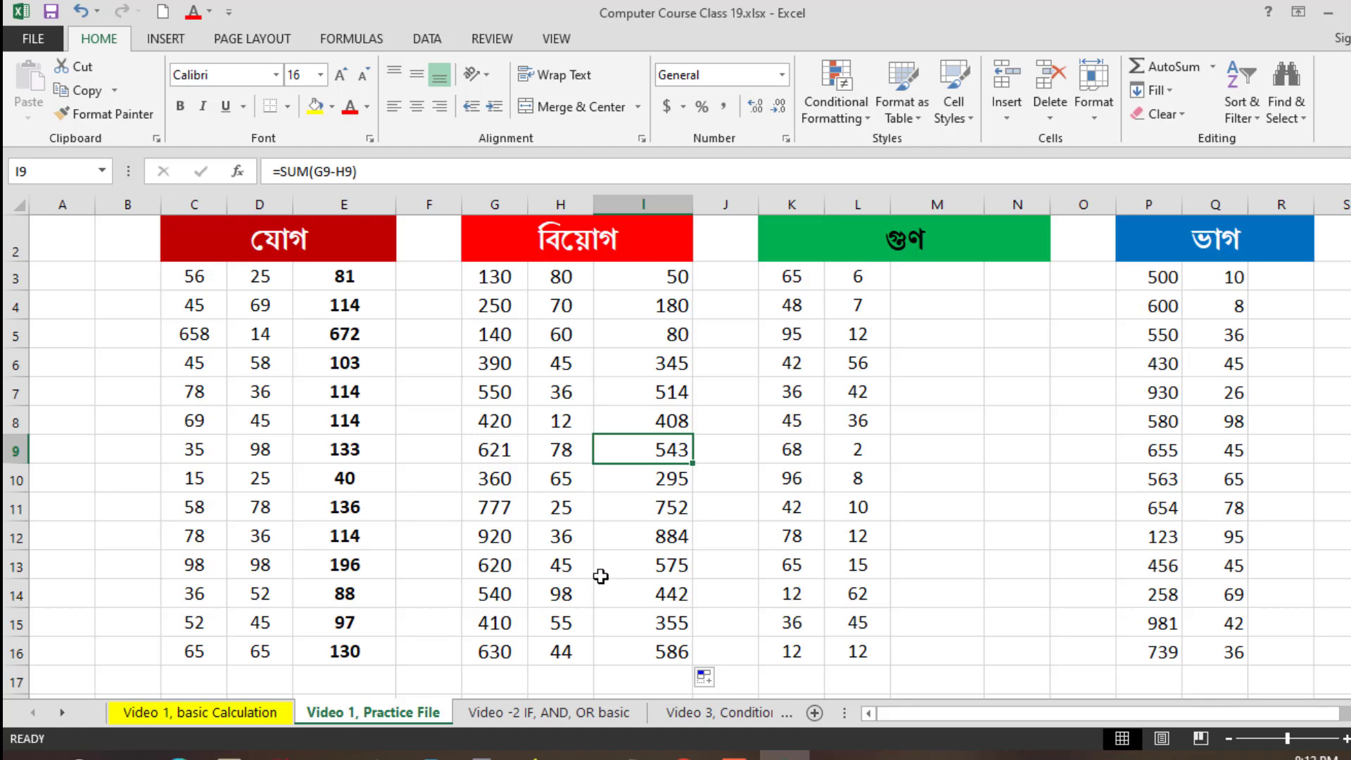
Add a pair of numbers below the subtraction table, 456 in G17 and 100 in H17, and check the formula in I17.
scroll(604, 572, "down", 2)
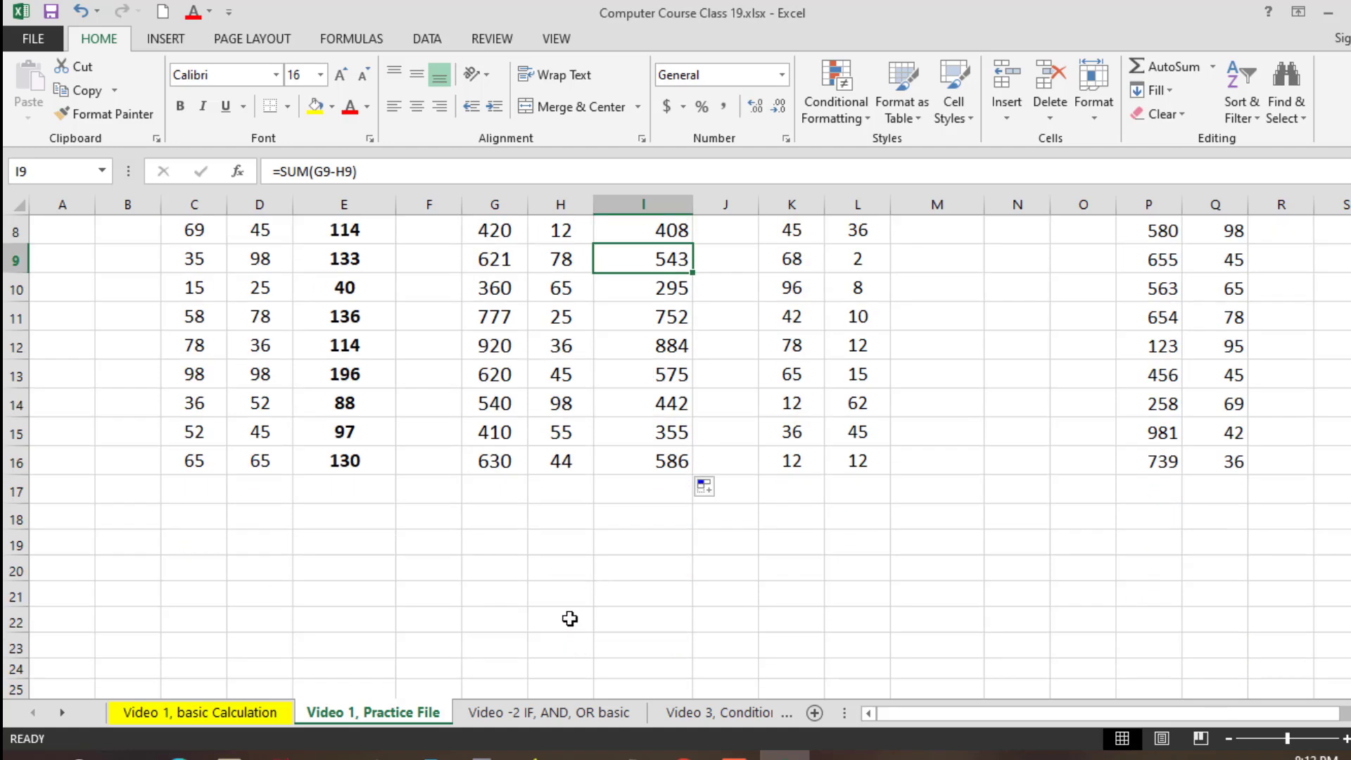
left_click(499, 489)
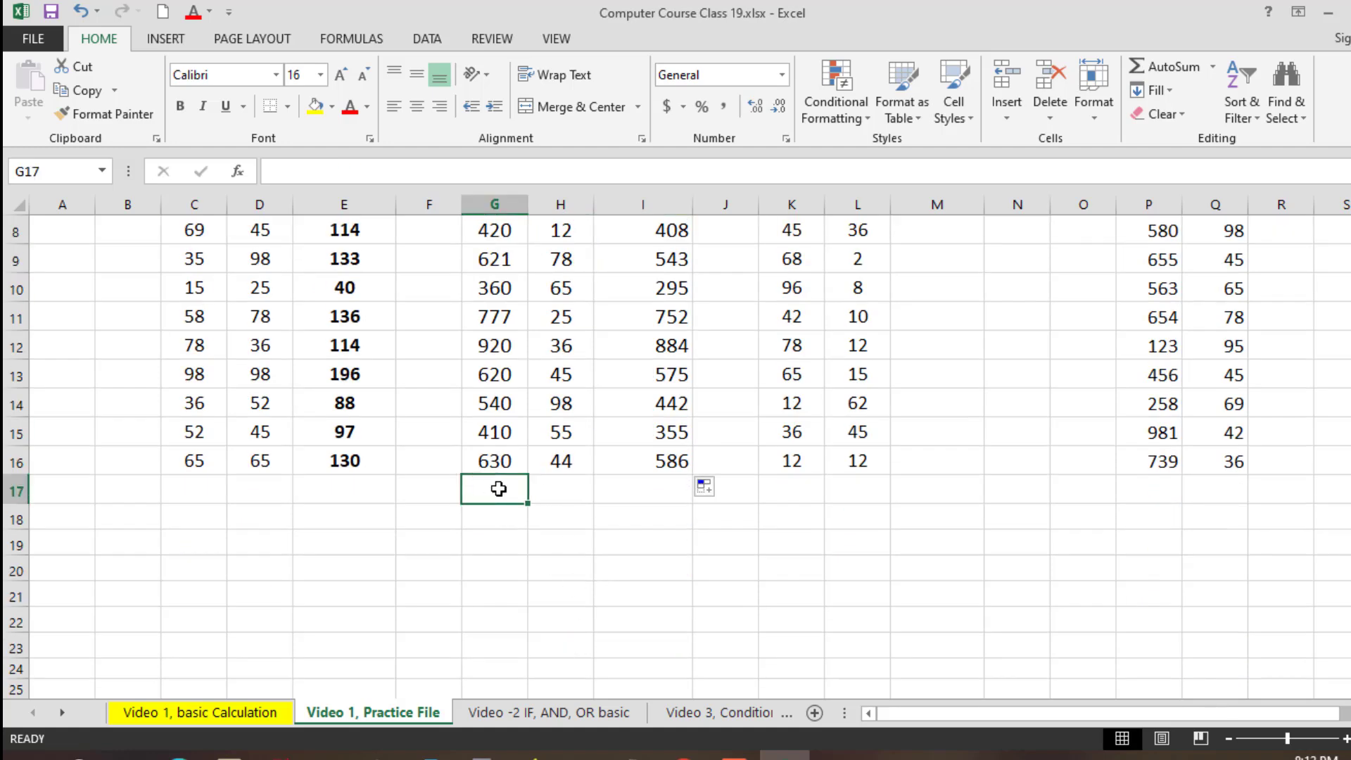
type("456")
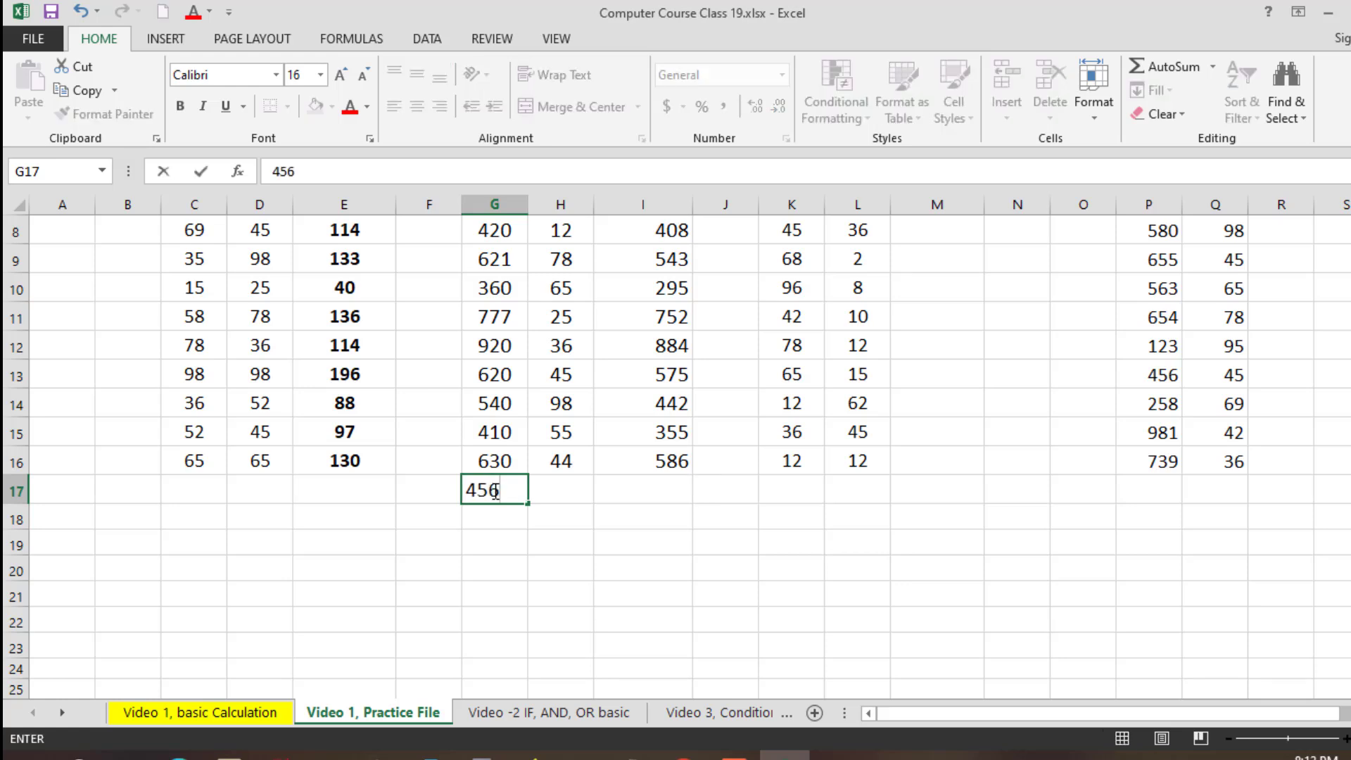
left_click(560, 497)
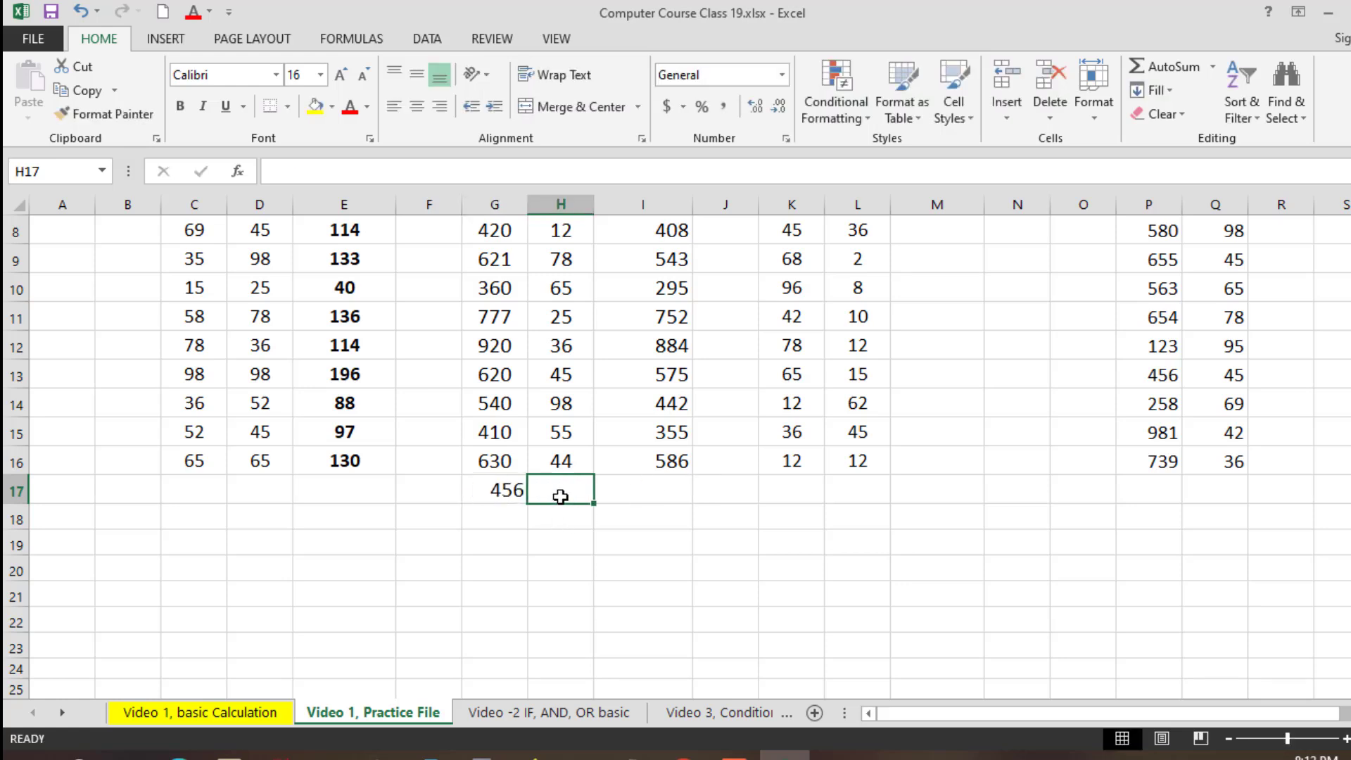
type("100")
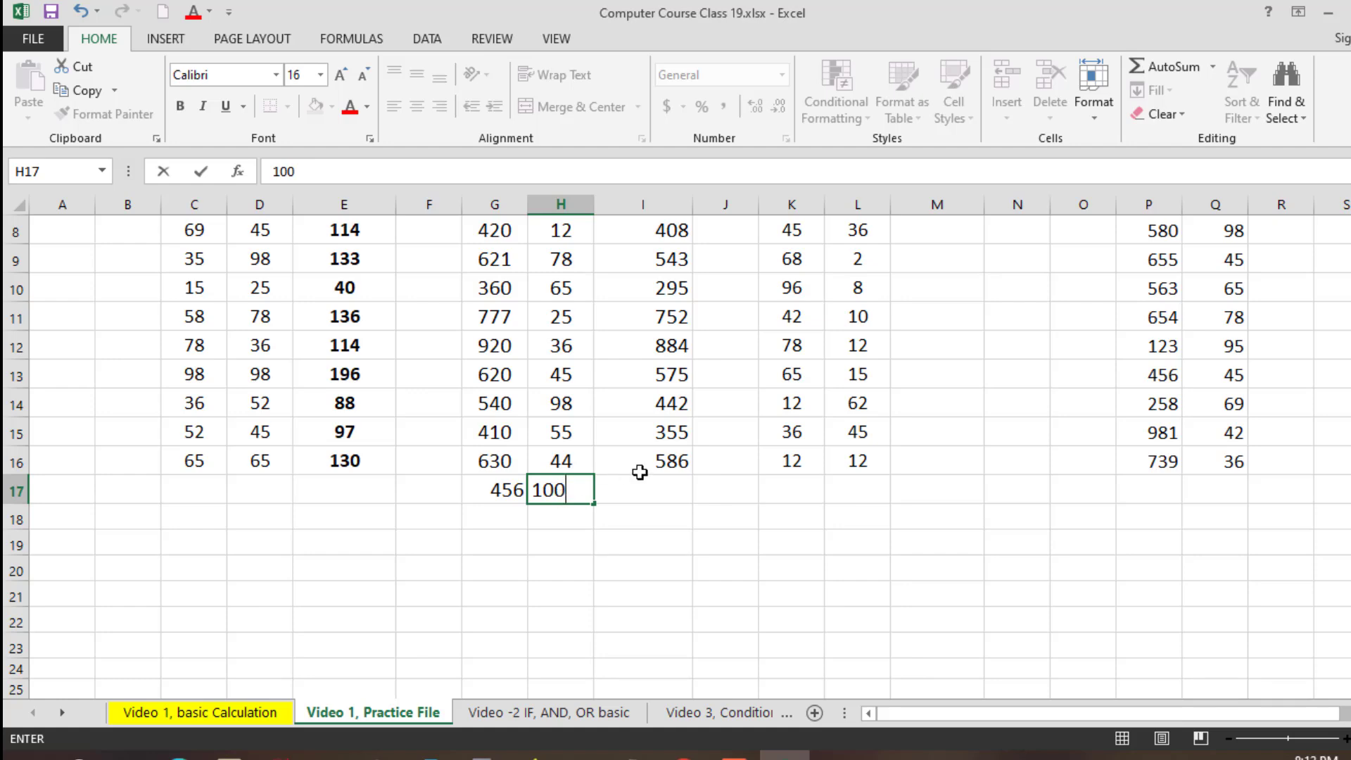
left_click(648, 492)
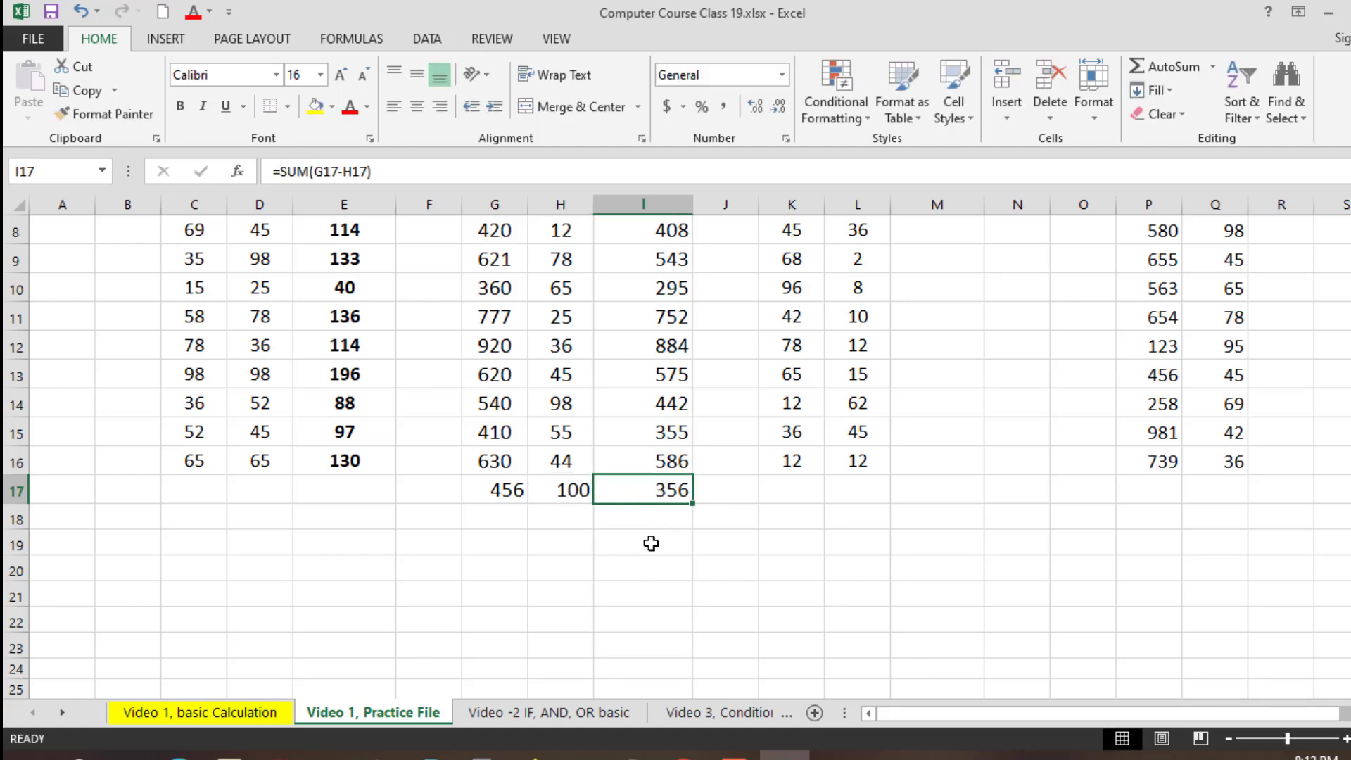
left_click(511, 521)
left_click(567, 522)
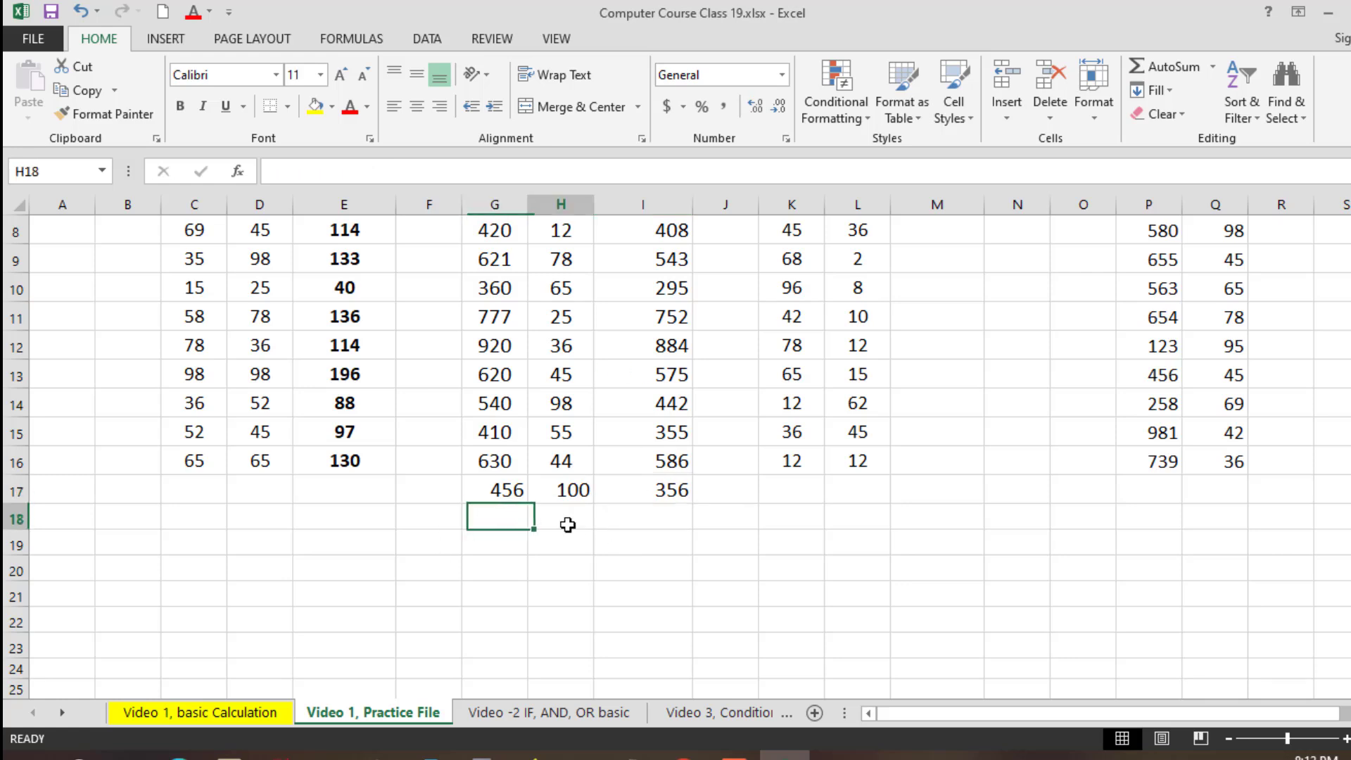
left_click(634, 519)
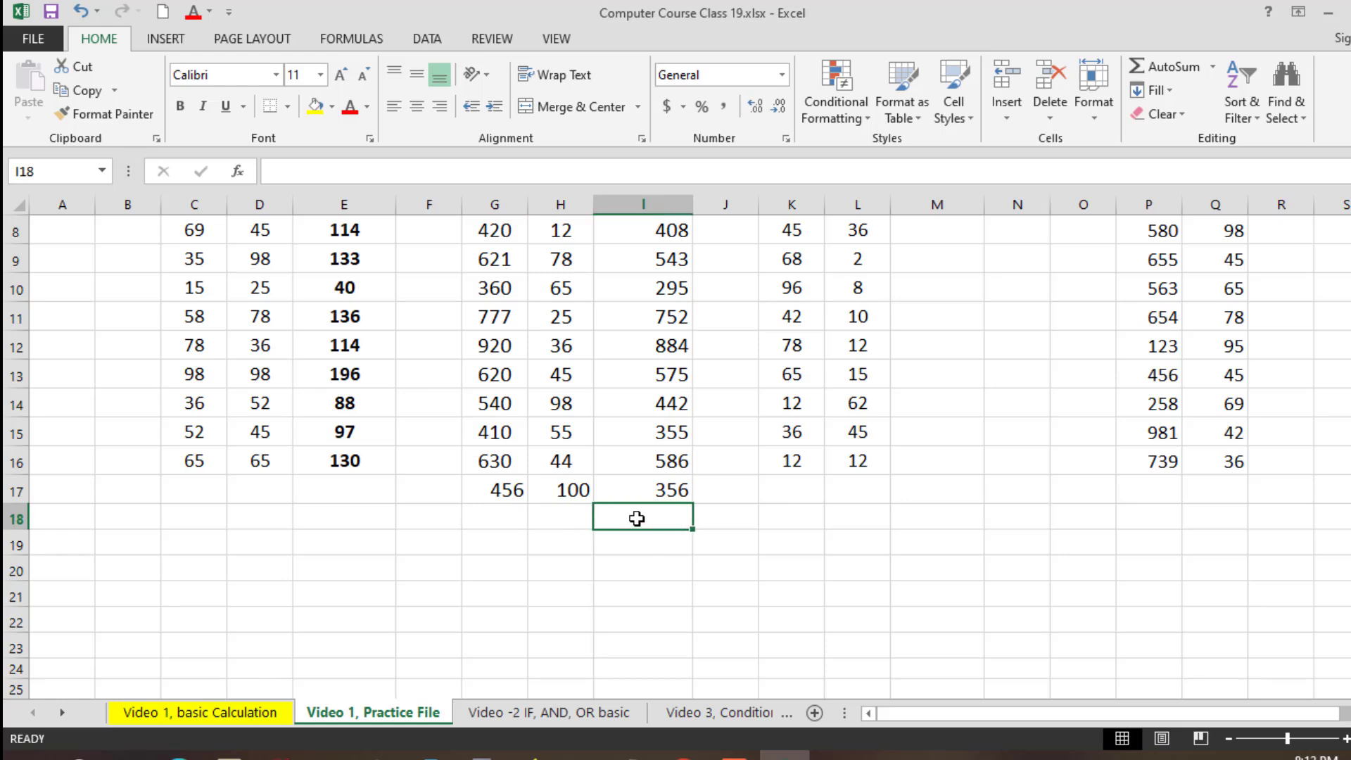
left_click(684, 493)
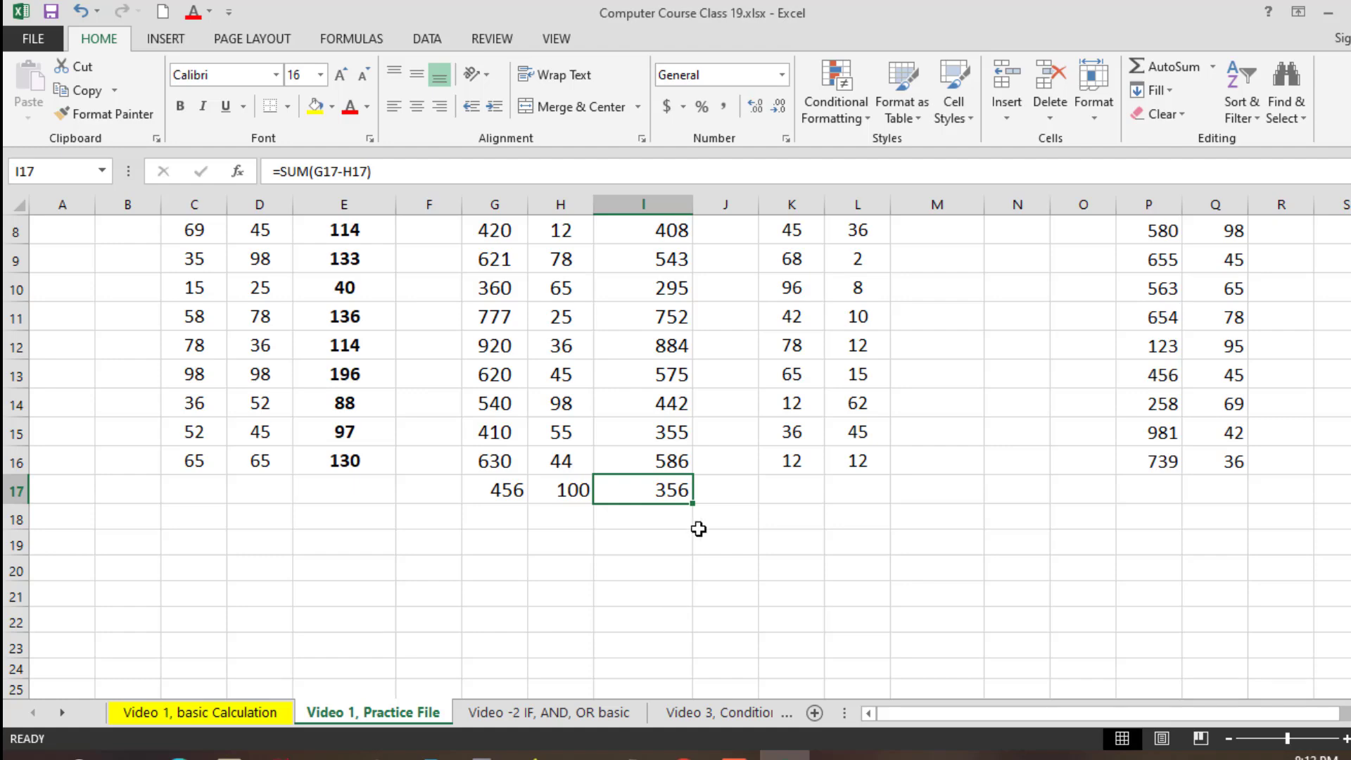
Enter the formula =SUM(K3*L3) in cell M3 of the multiplication table and fill it down through M16.
scroll(872, 335, "up", 3)
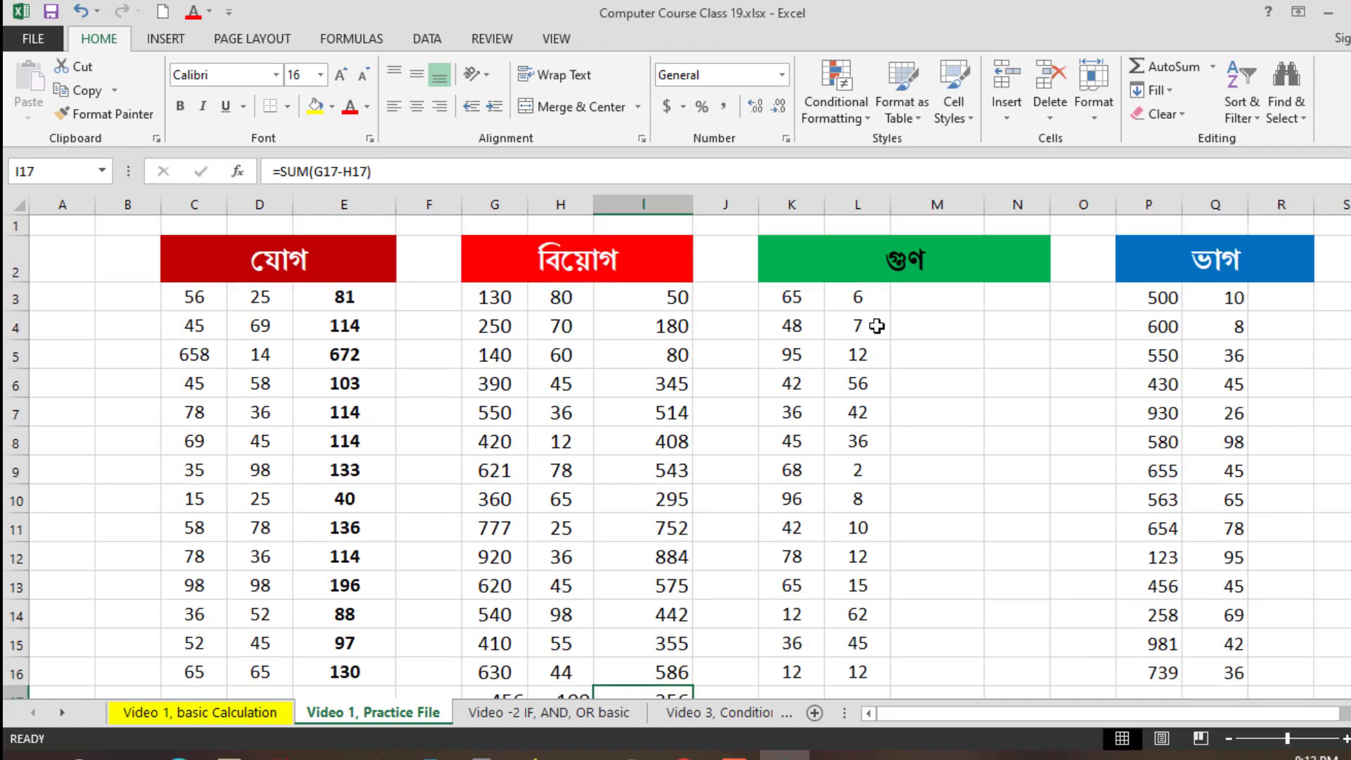
left_click(958, 301)
type("=")
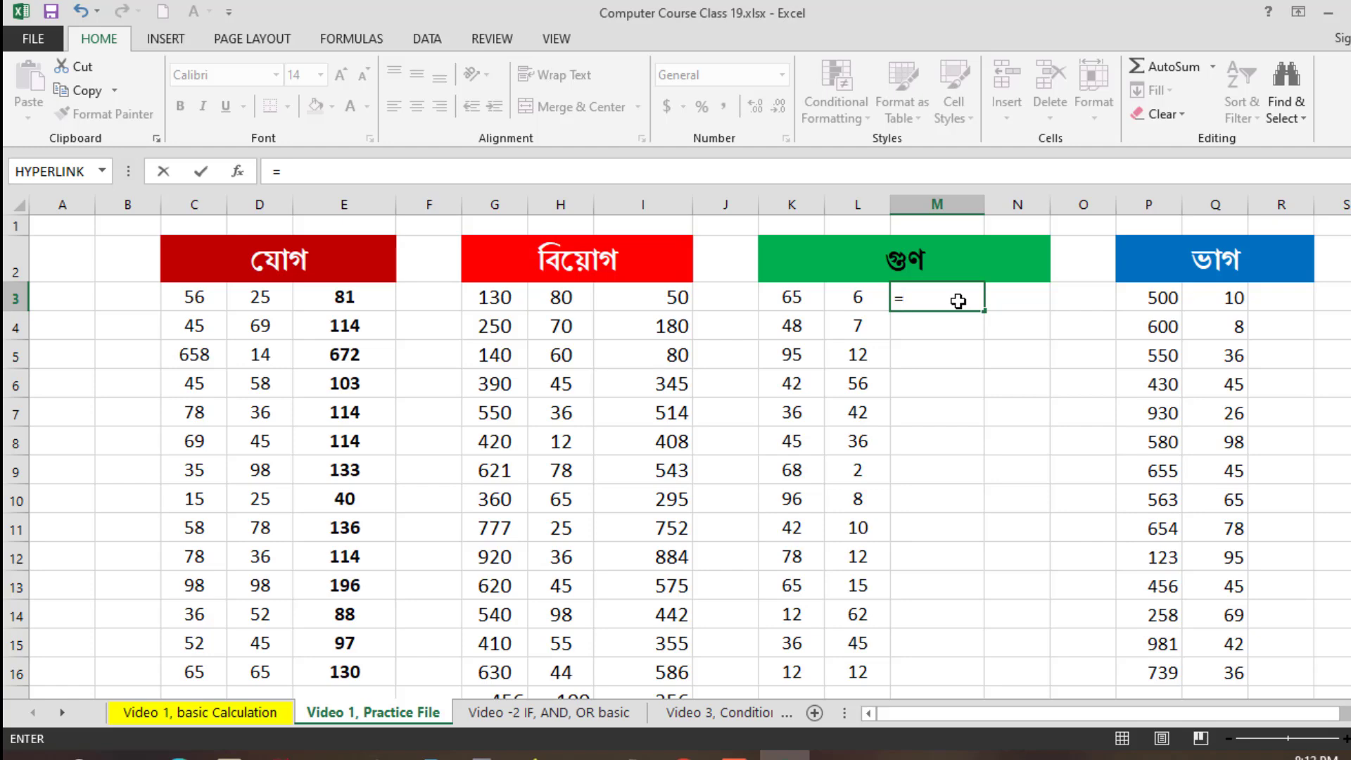
type("sum")
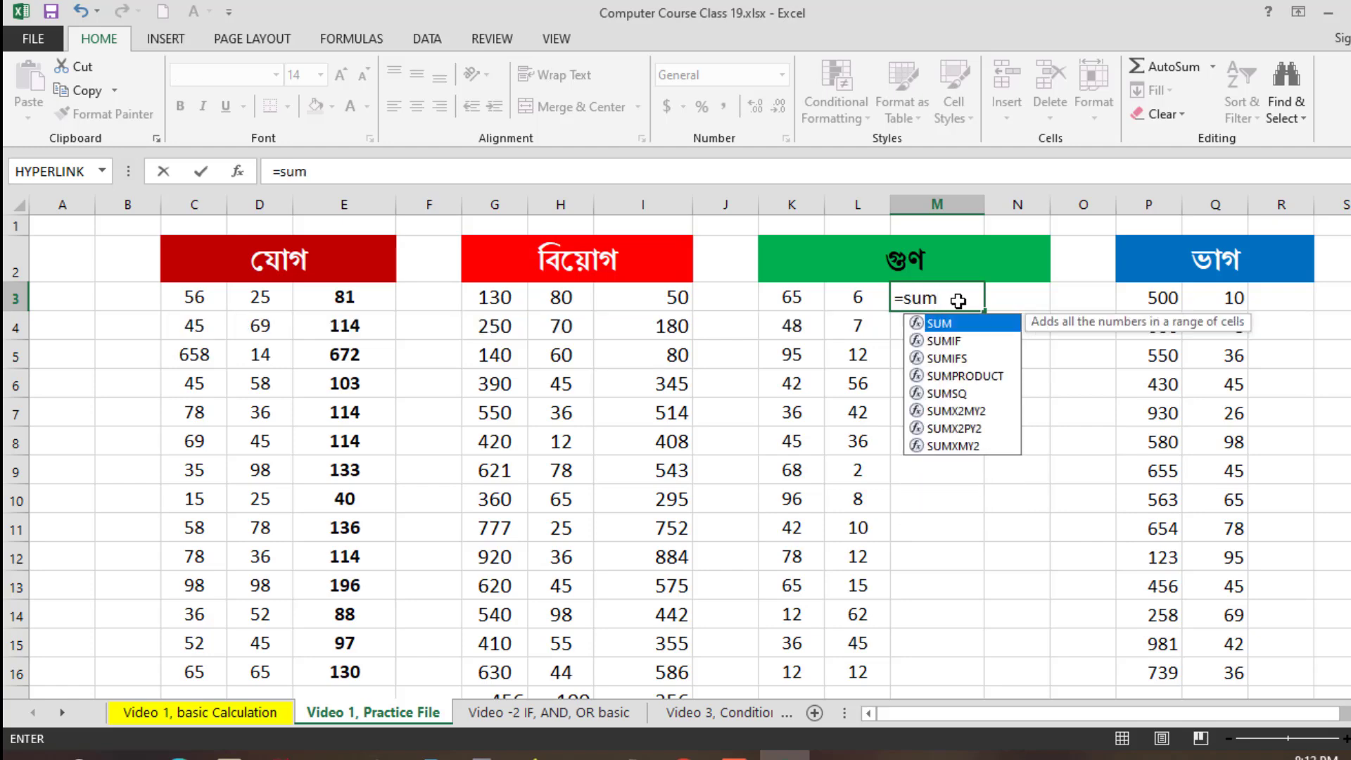
type("(")
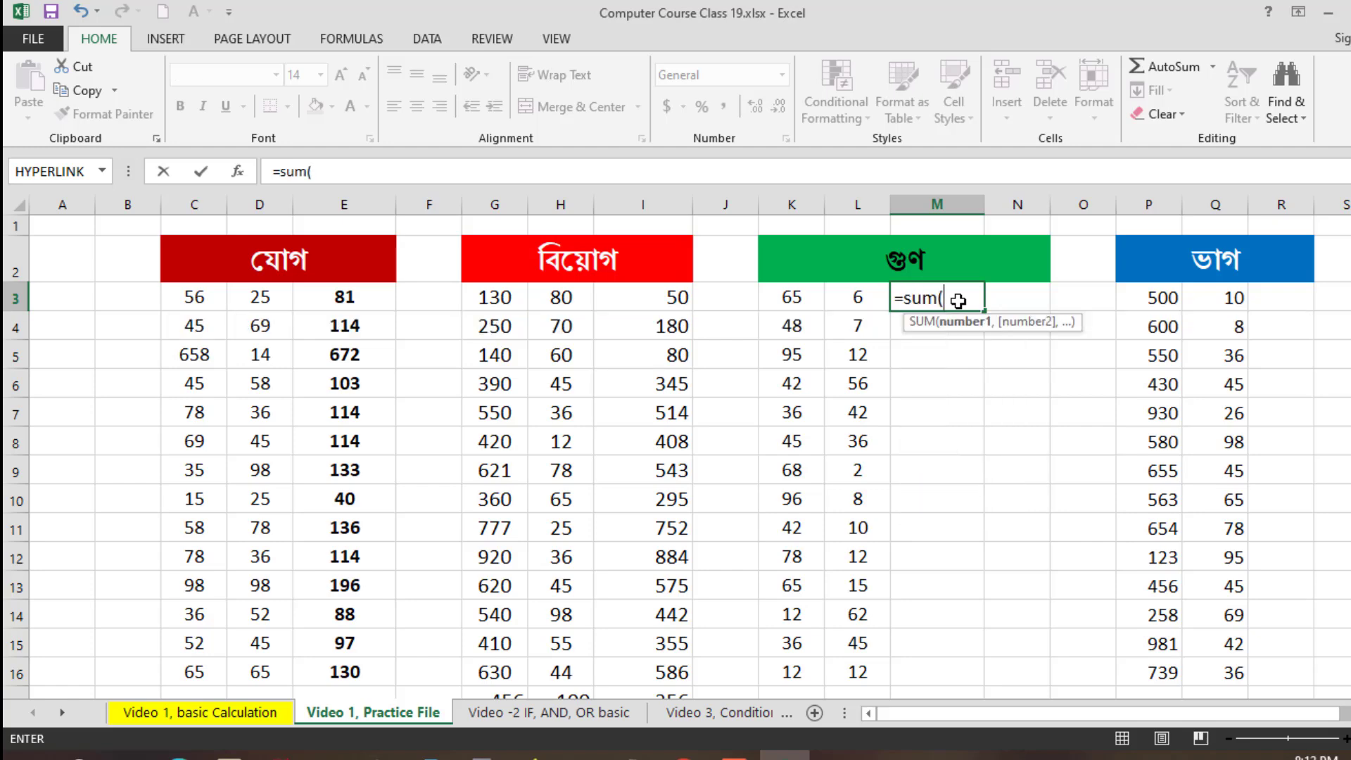
left_click(794, 299)
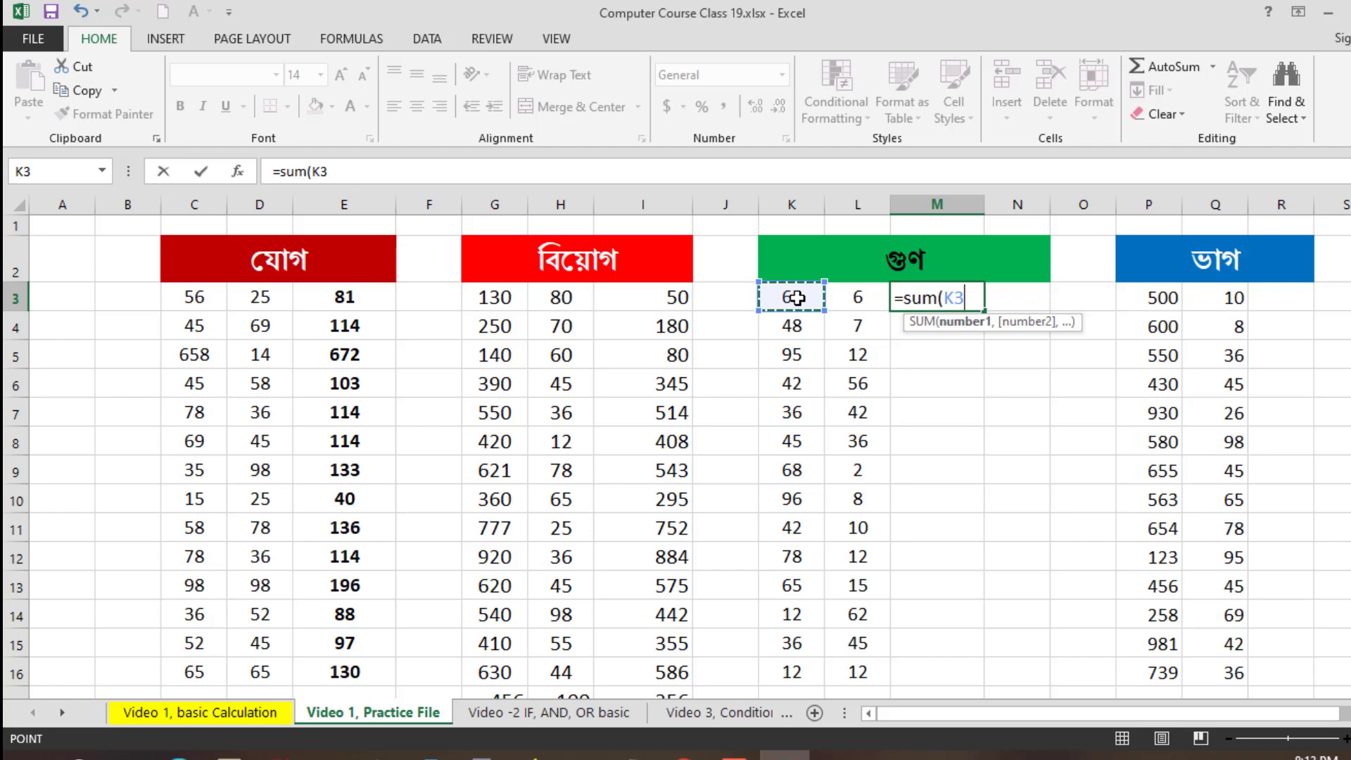
type("8")
key("BackSpace")
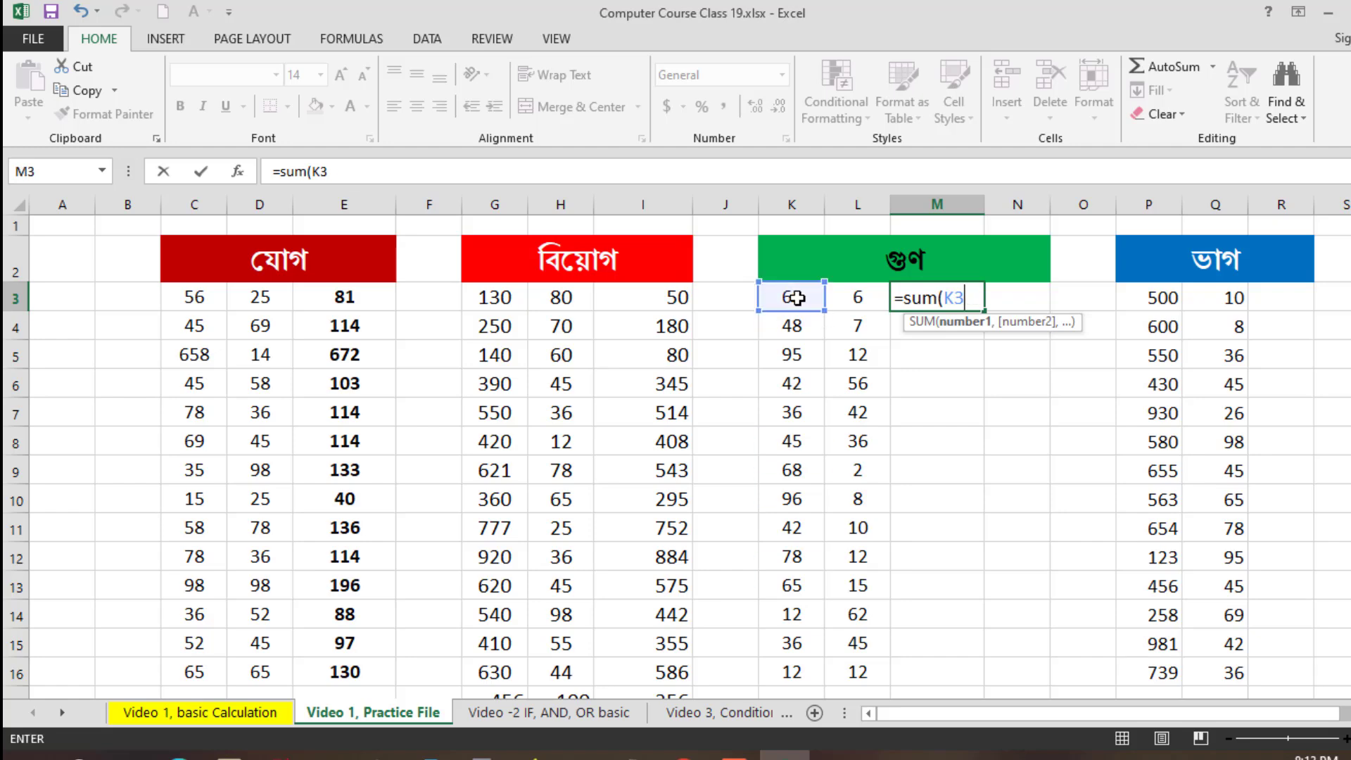
type("*")
left_click(854, 301)
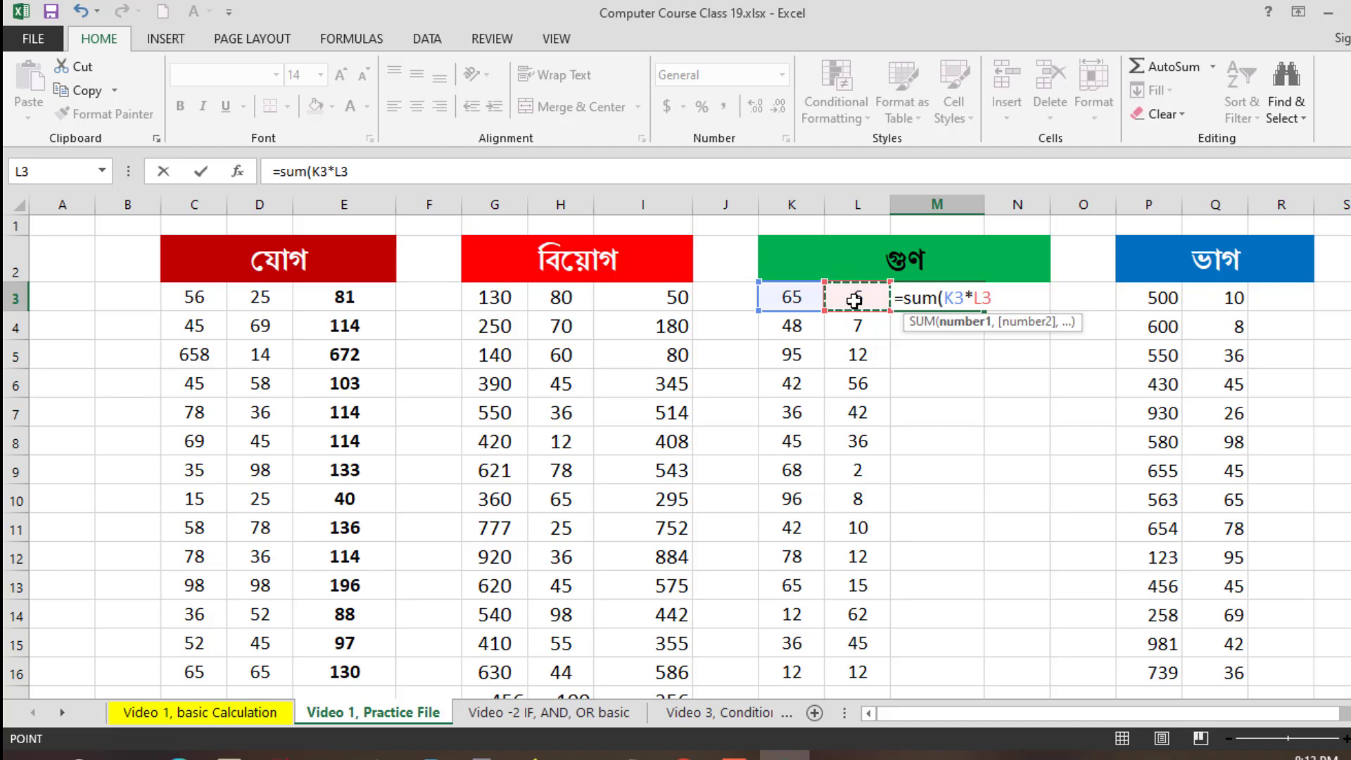
type(")")
key("Return")
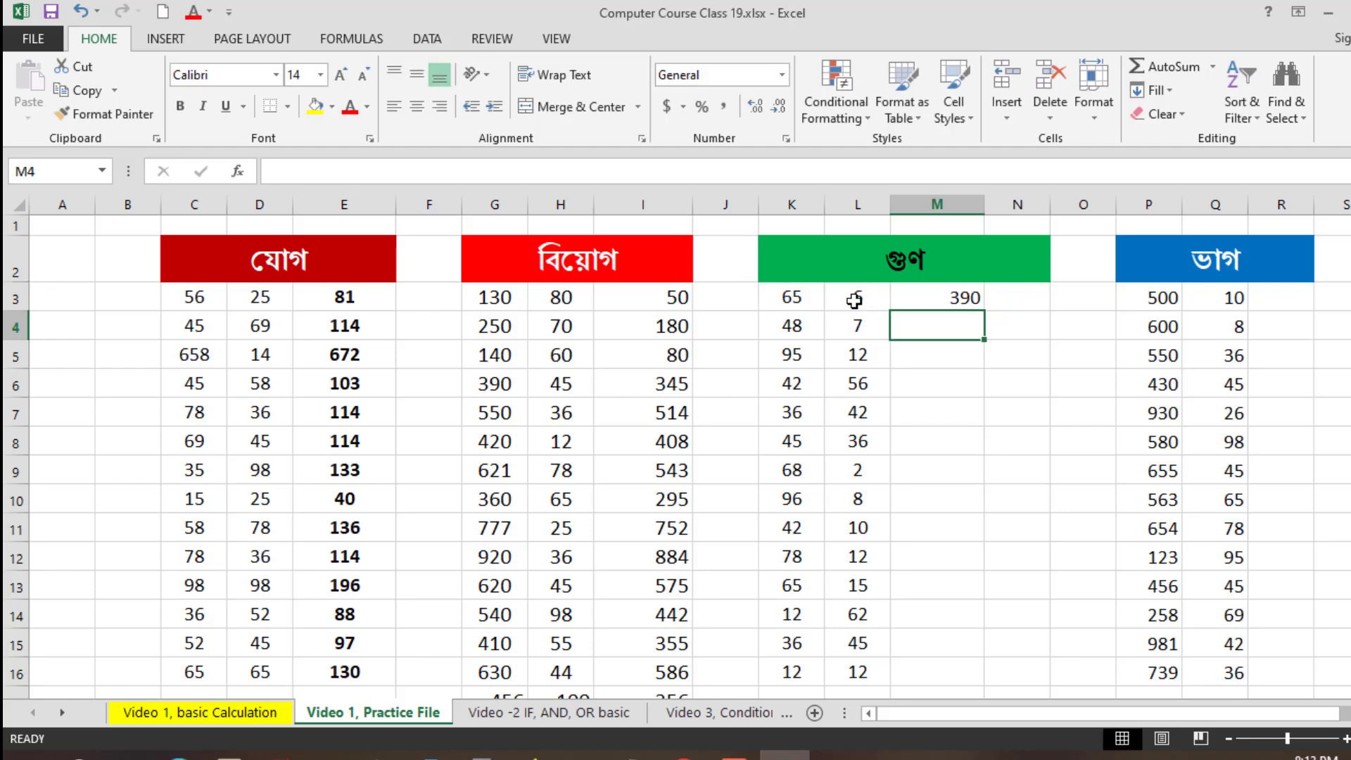
left_click(948, 295)
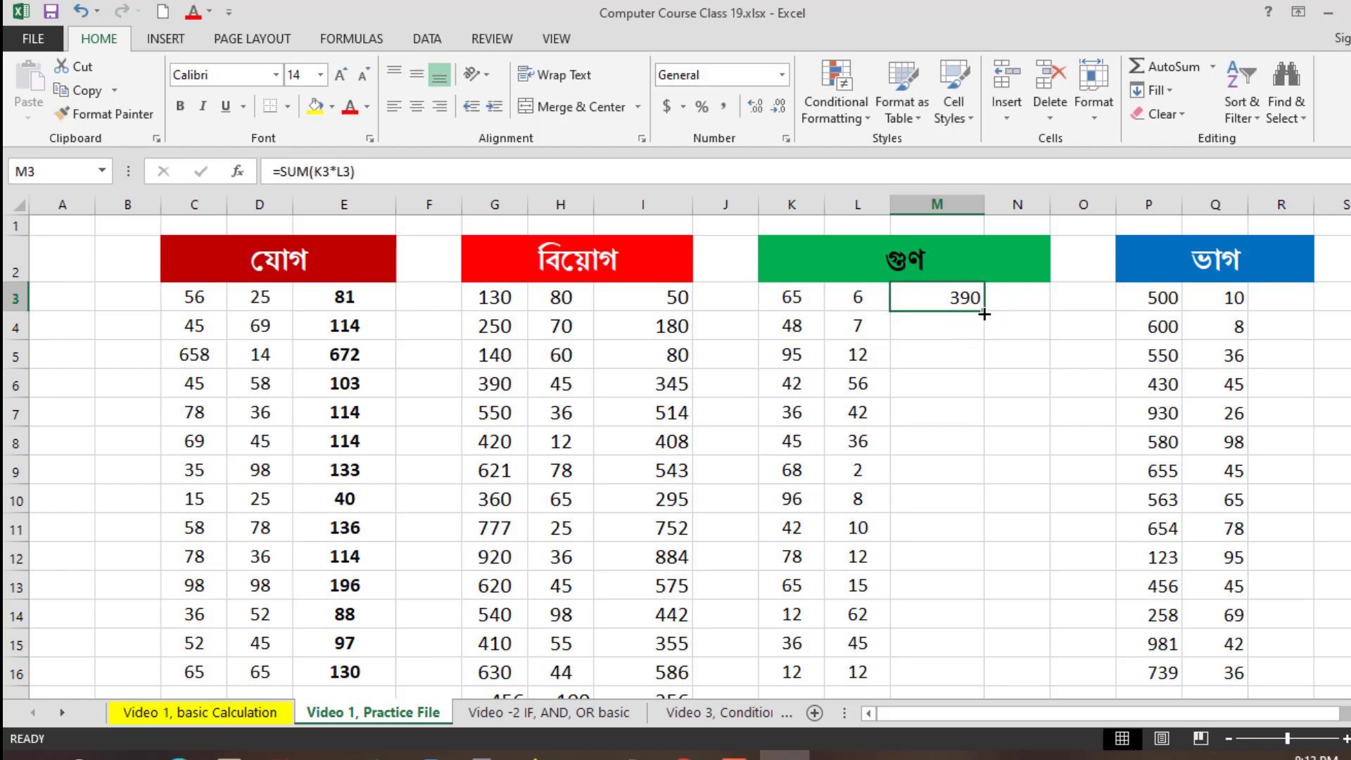
left_click_drag(984, 314, 977, 691)
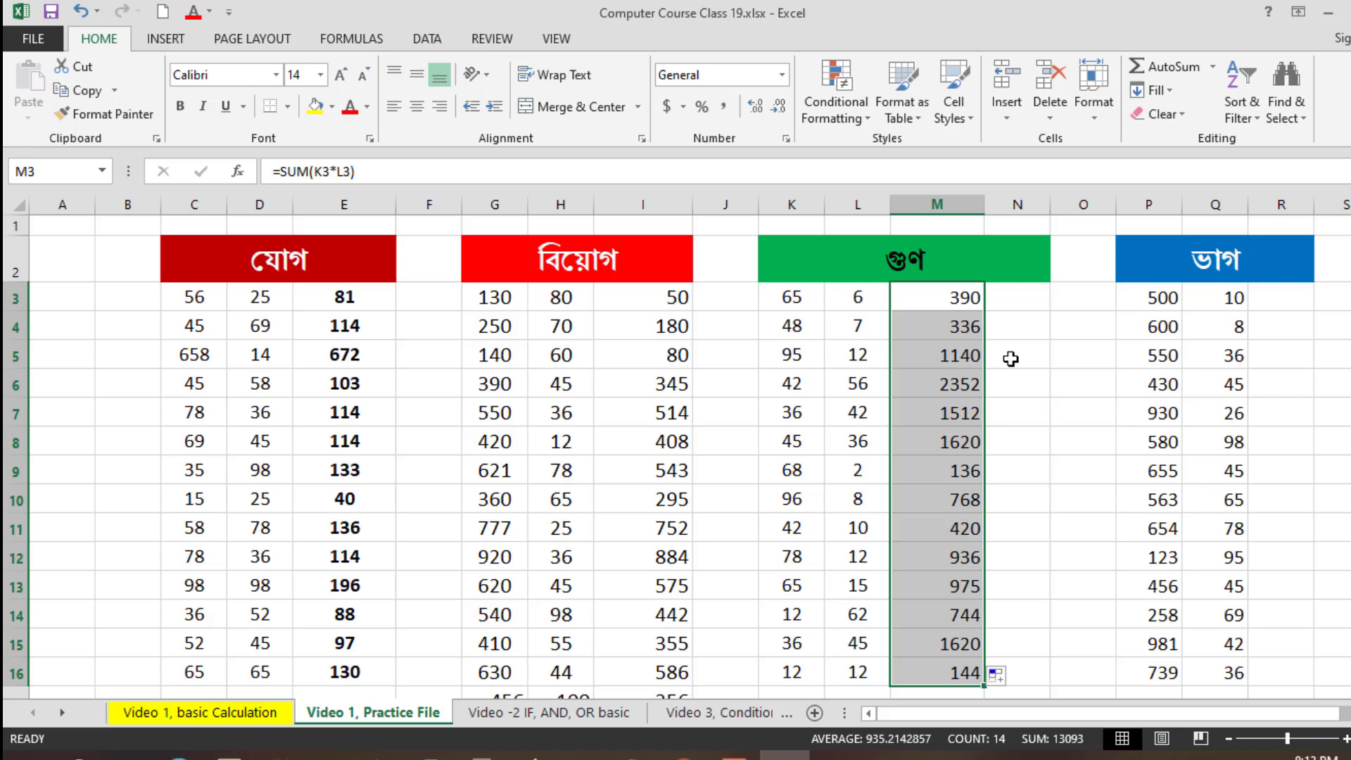
Enter the formula =SUM(P3/Q3) in cell R3 to divide the first pair of numbers in the division table.
left_click(1282, 300)
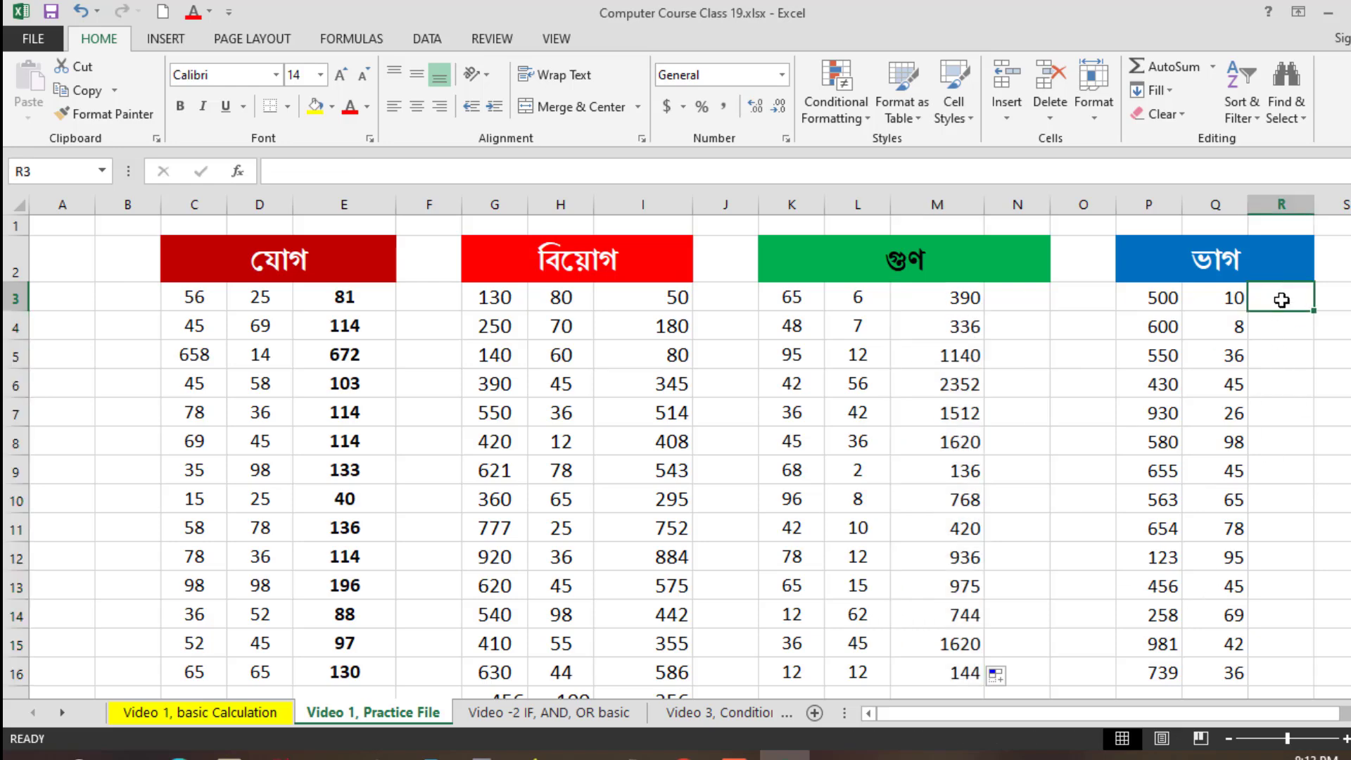
type("=sum")
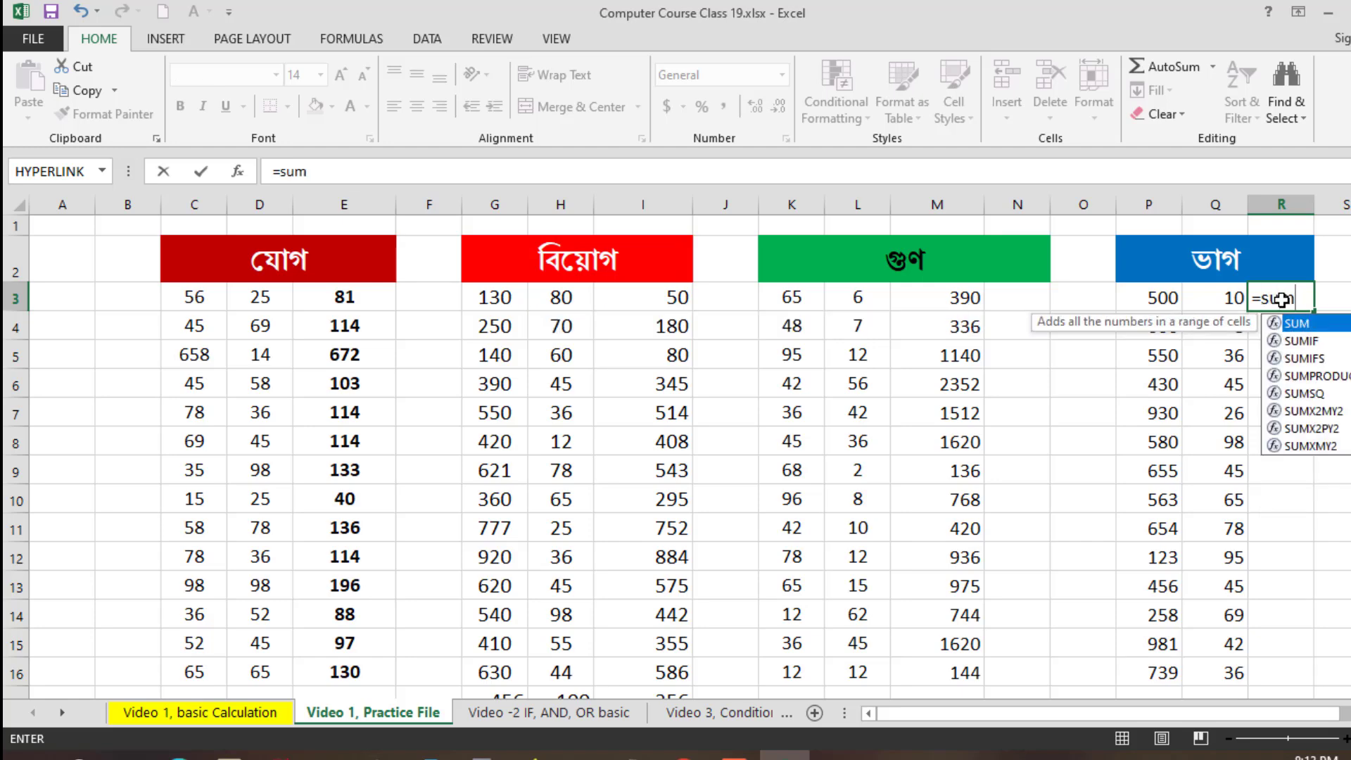
type("(")
left_click(1145, 301)
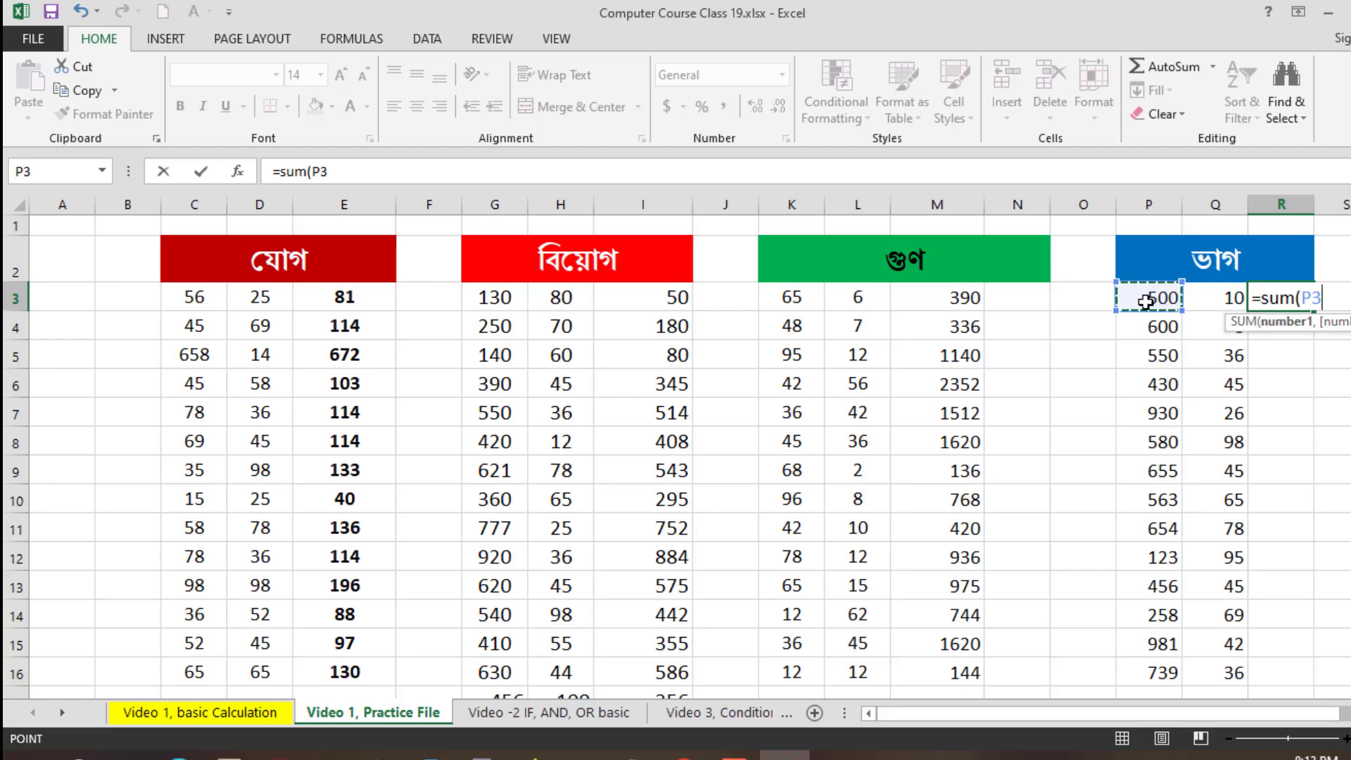
type("/")
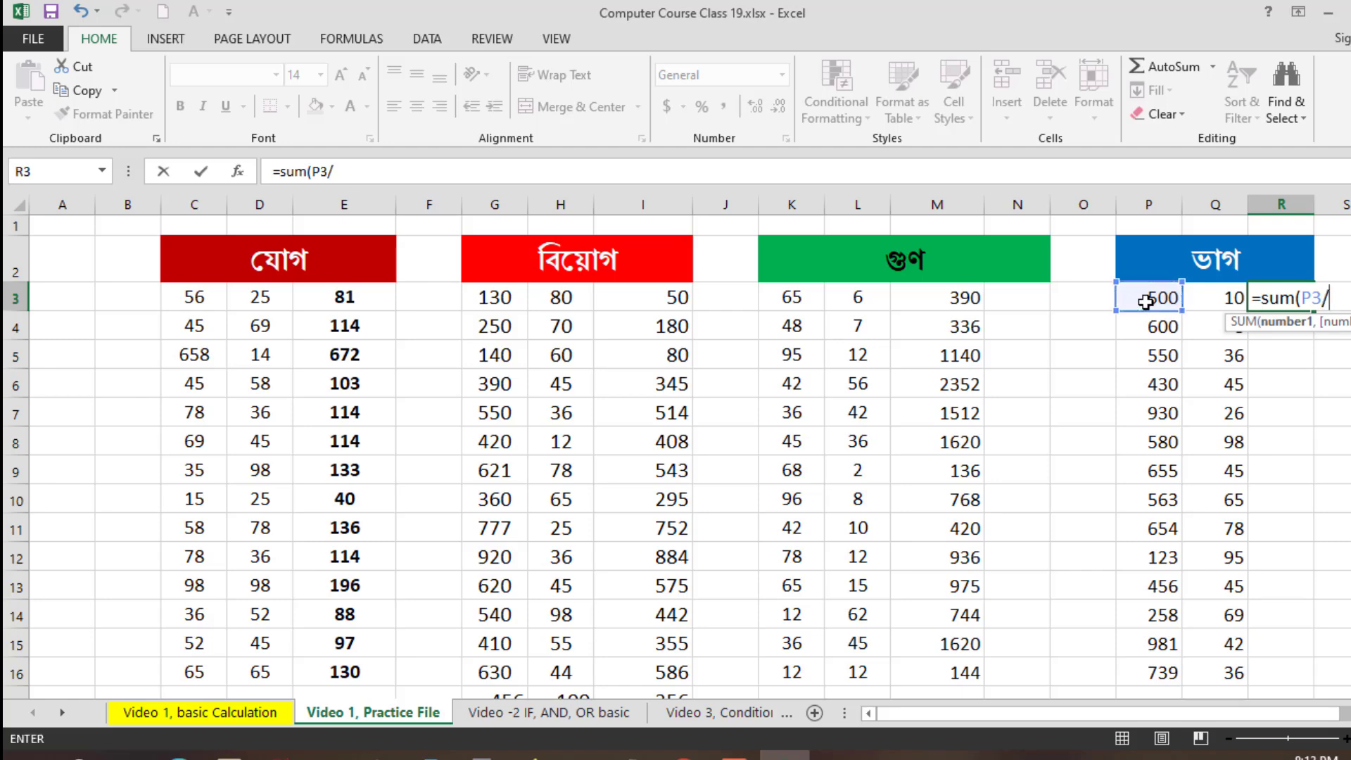
left_click(1218, 299)
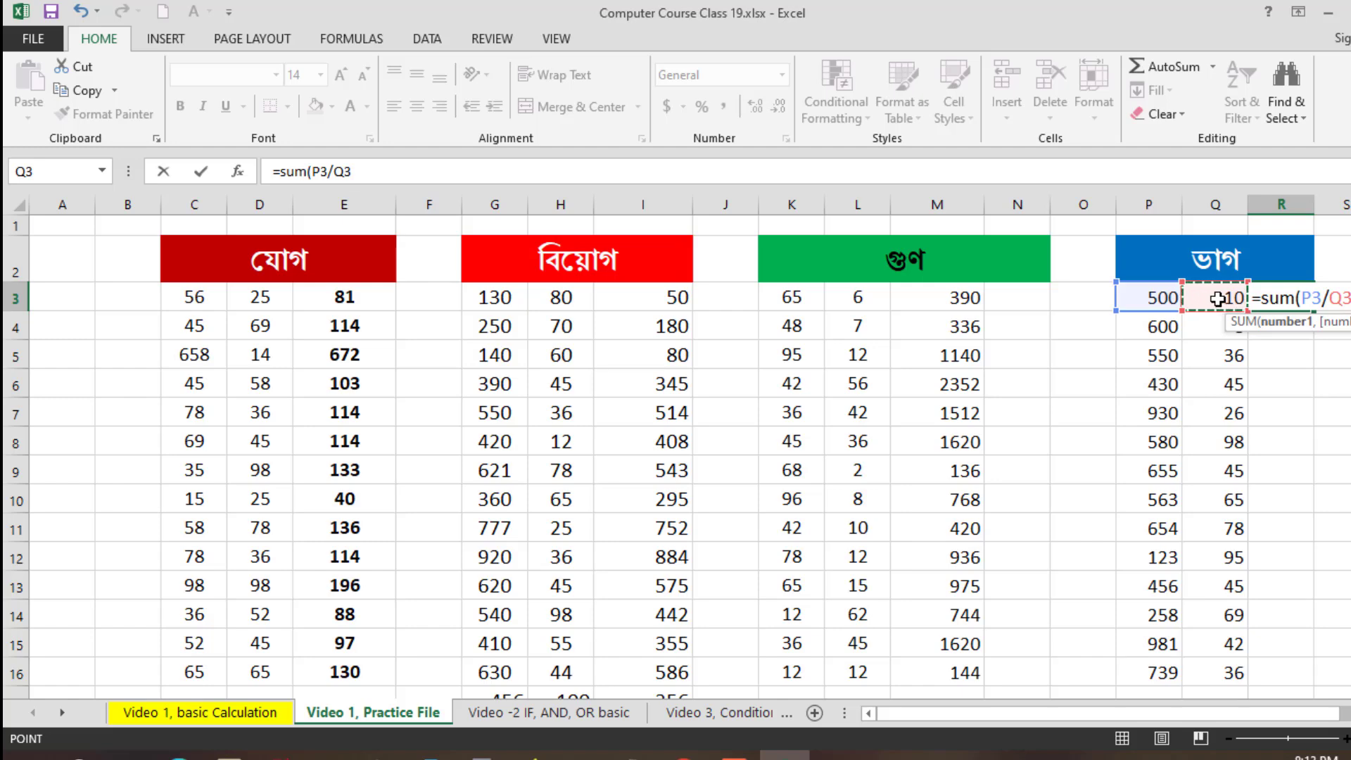
type(")")
key("Return")
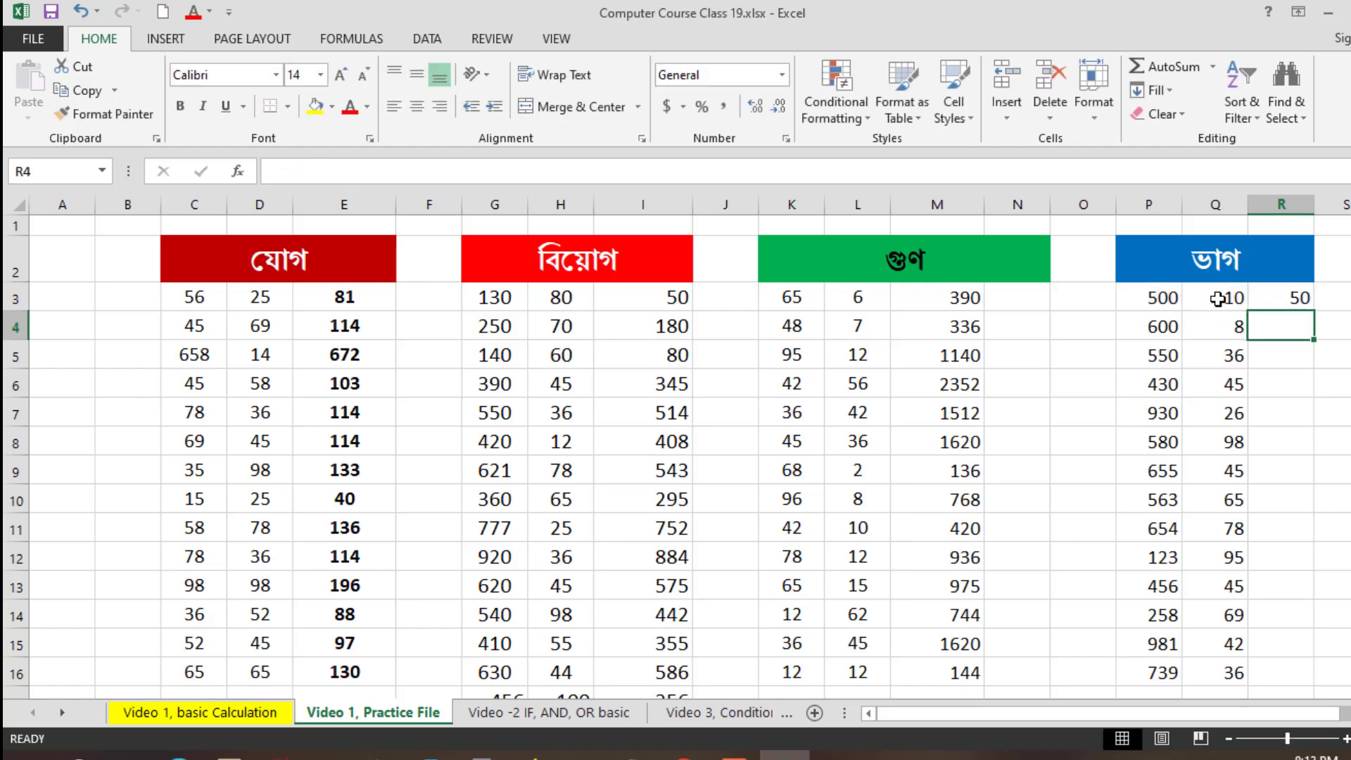
Fill the division formula from cell R3 down through R16 and check the copied formula in R6.
left_click(1287, 304)
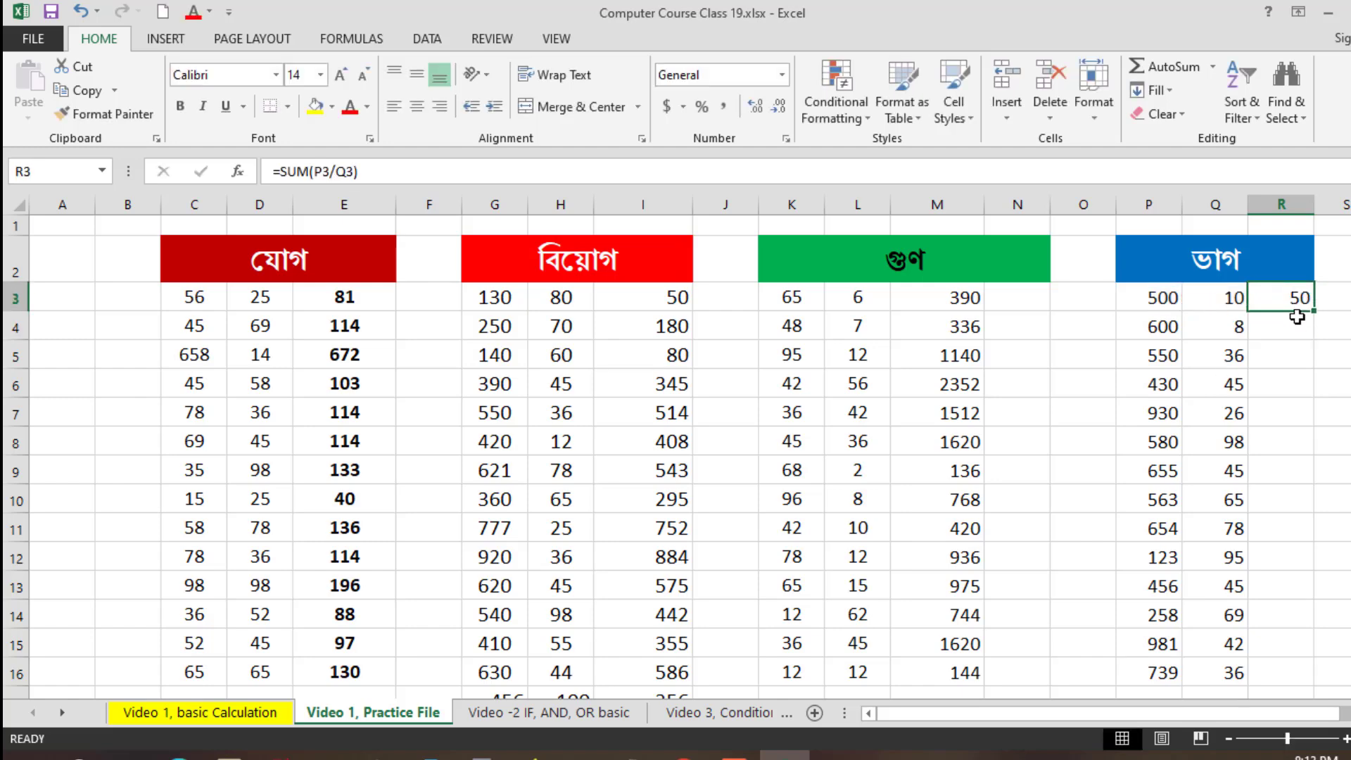
left_click_drag(1312, 315, 1326, 682)
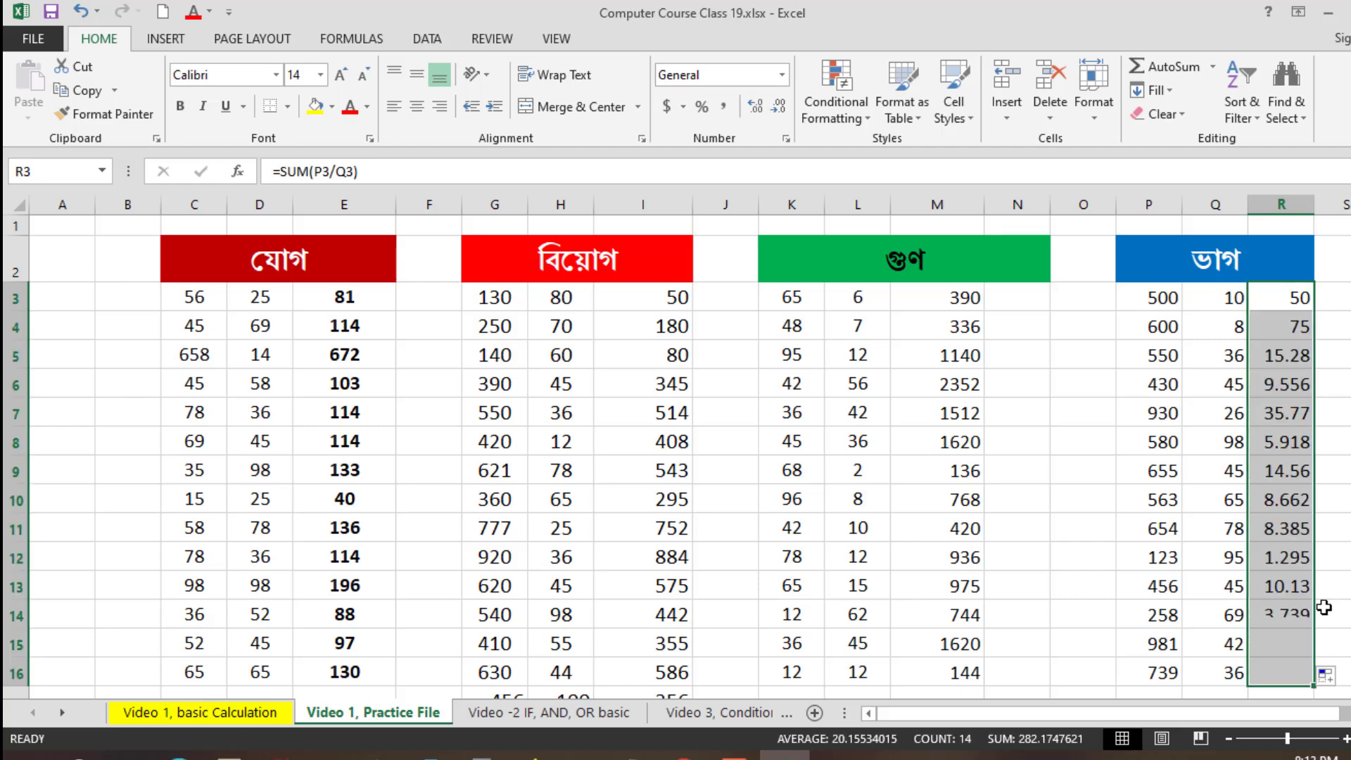
left_click(1291, 383)
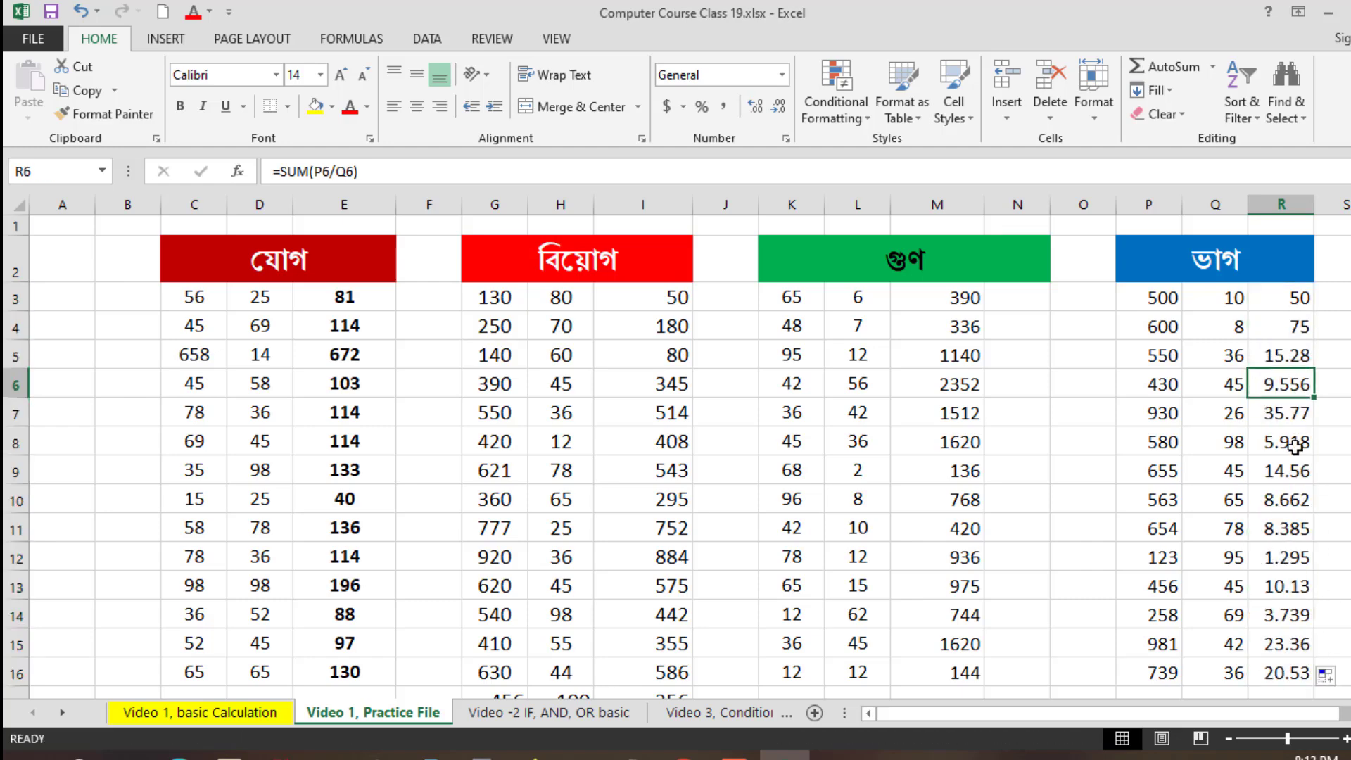